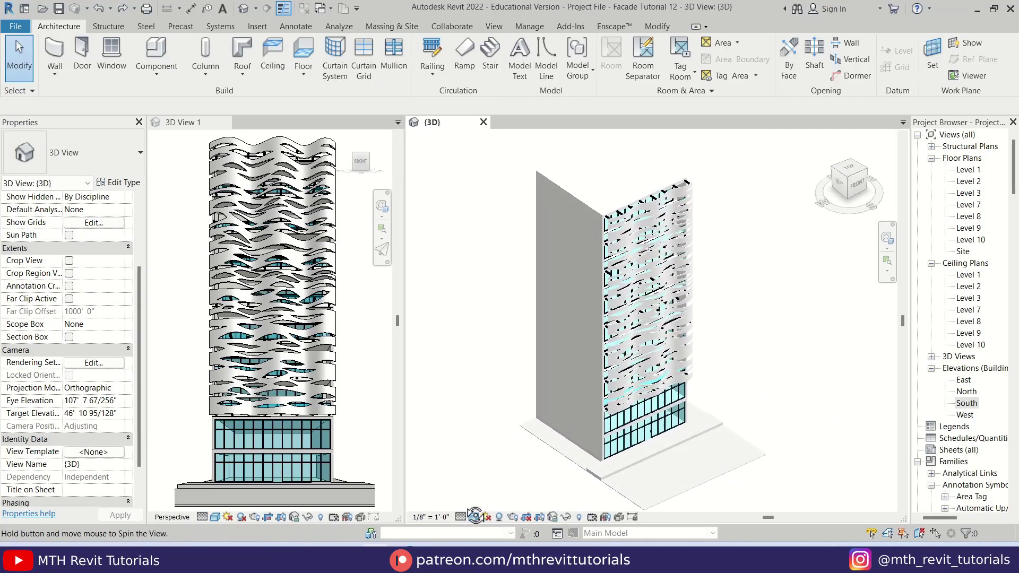
Step: Examine the finished wavy facade and the practice building's railings, storefront walls and exposed floor slab edges
middle_click_drag(381, 493, 345, 504, "shift")
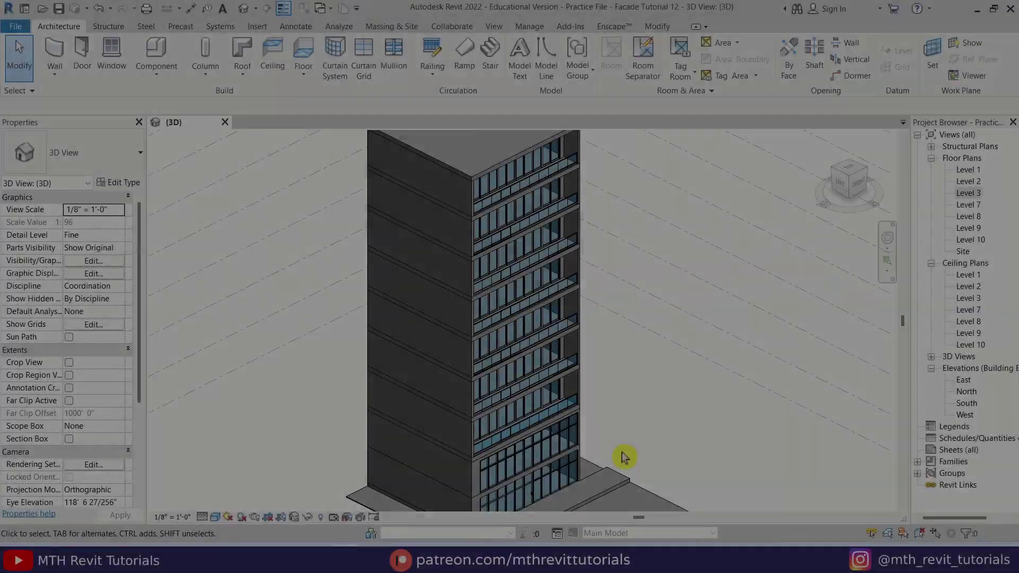
scroll(504, 457, "up", 5)
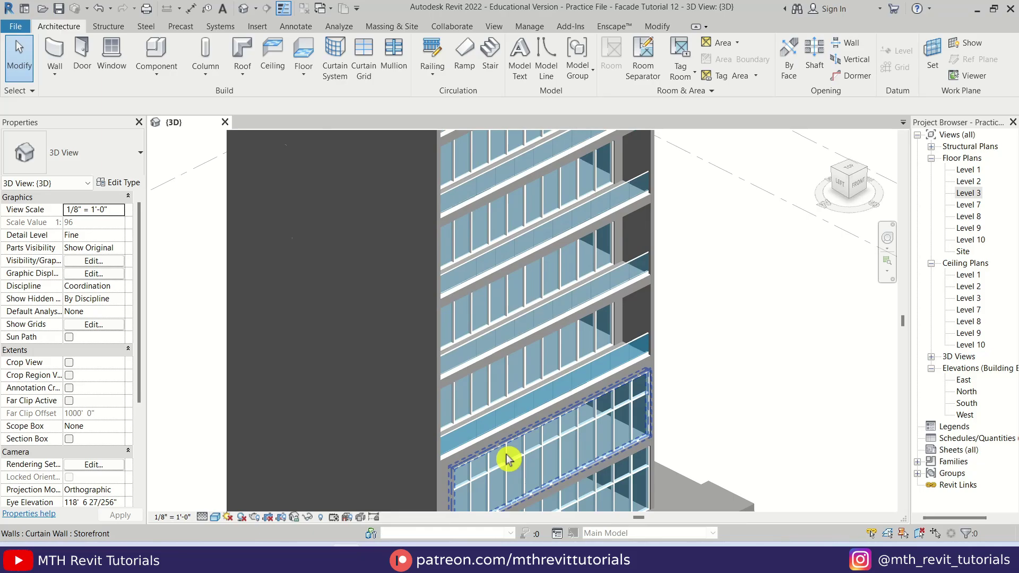
middle_click_drag(504, 279, 502, 385)
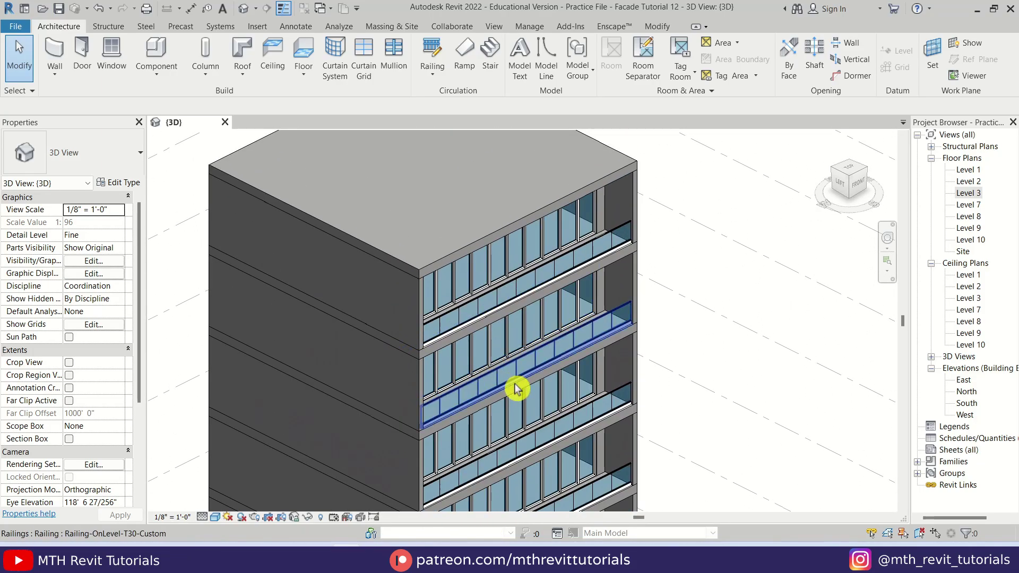
scroll(501, 289, "down", 5)
scroll(531, 387, "up", 3)
middle_click_drag(539, 364, 550, 319)
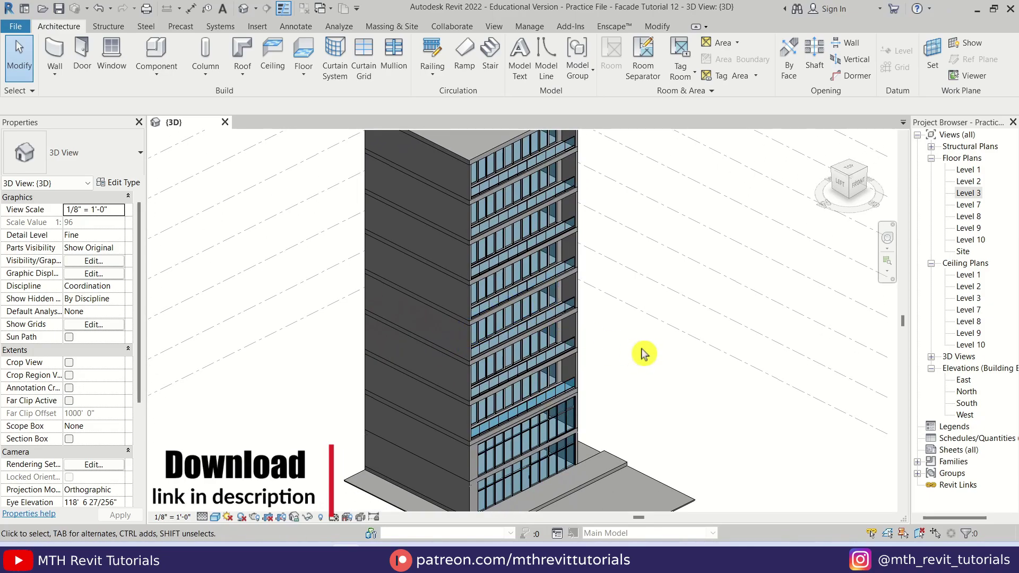
middle_click_drag(649, 305, 605, 318)
scroll(536, 317, "up", 5)
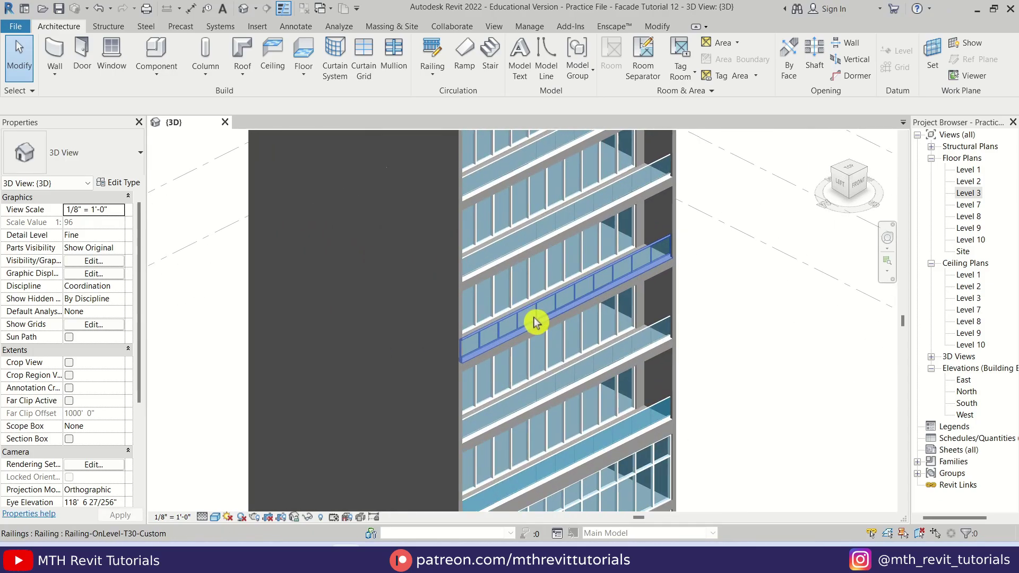
middle_click_drag(536, 321, 536, 356)
scroll(525, 380, "up", 2)
scroll(507, 357, "up", 3)
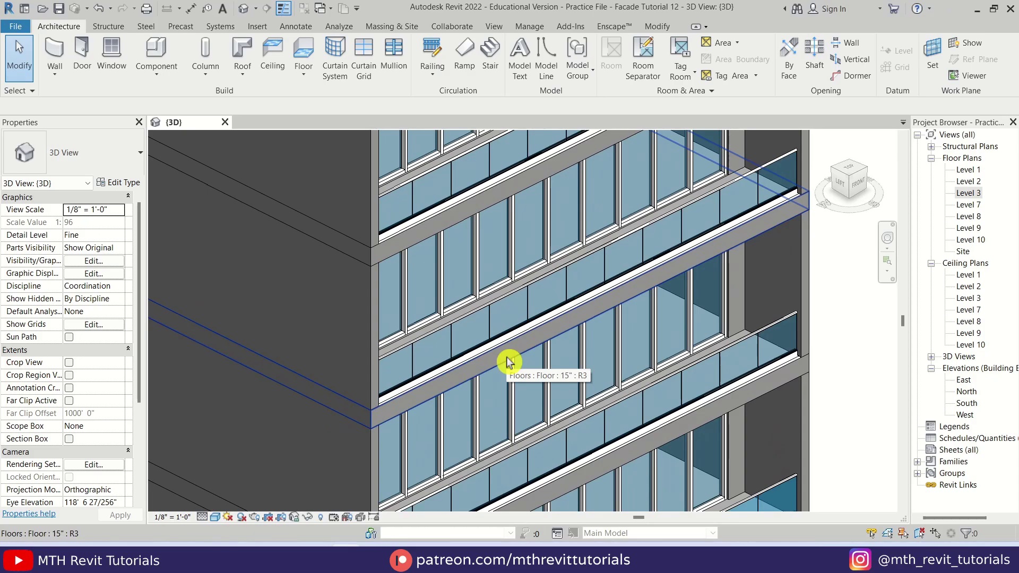
Step: Start a new family and open the English-Imperial folder of family templates
left_click(15, 26)
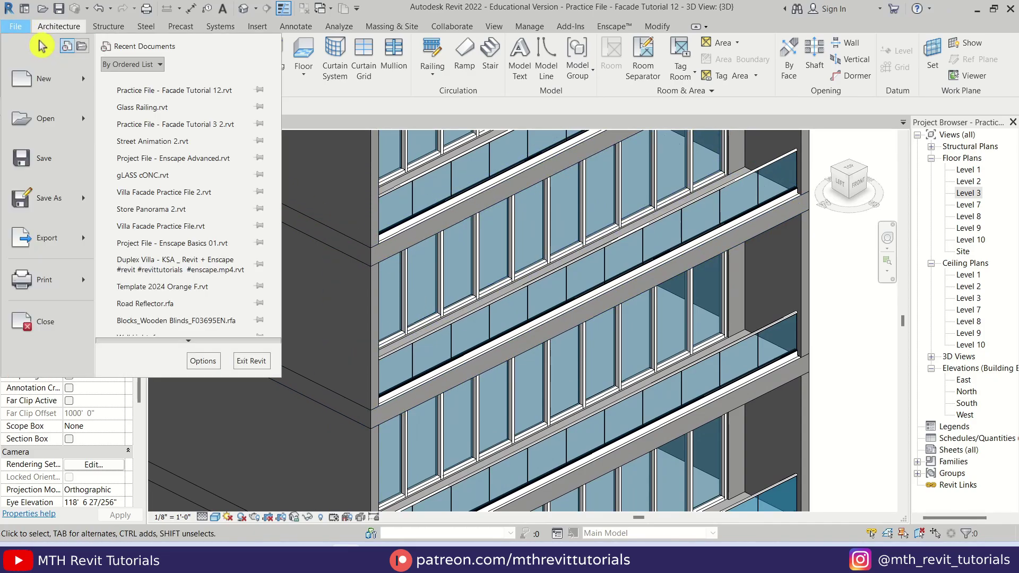
mouse_move(86, 81)
left_click(191, 126)
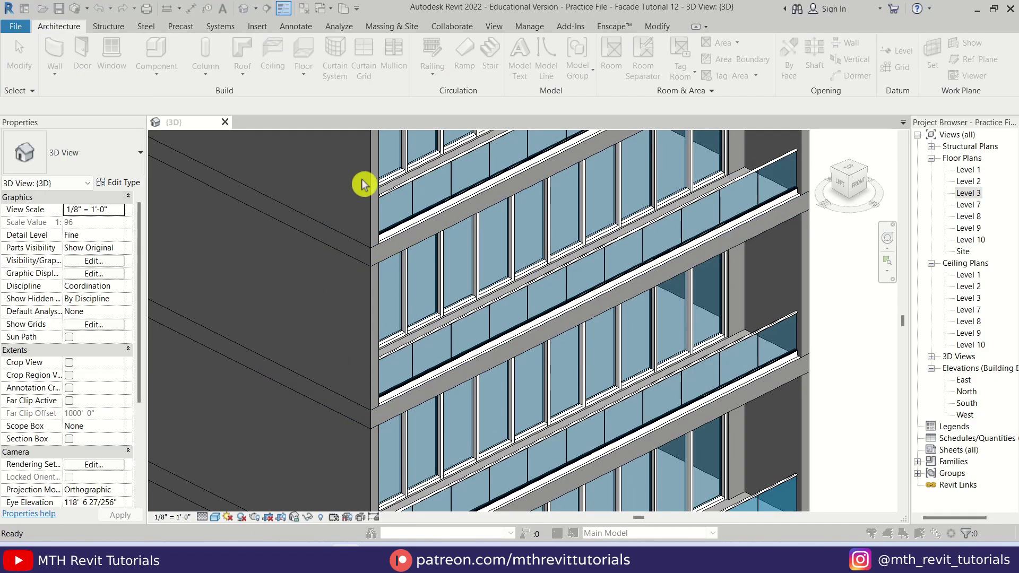
left_click(423, 168)
left_click(473, 155)
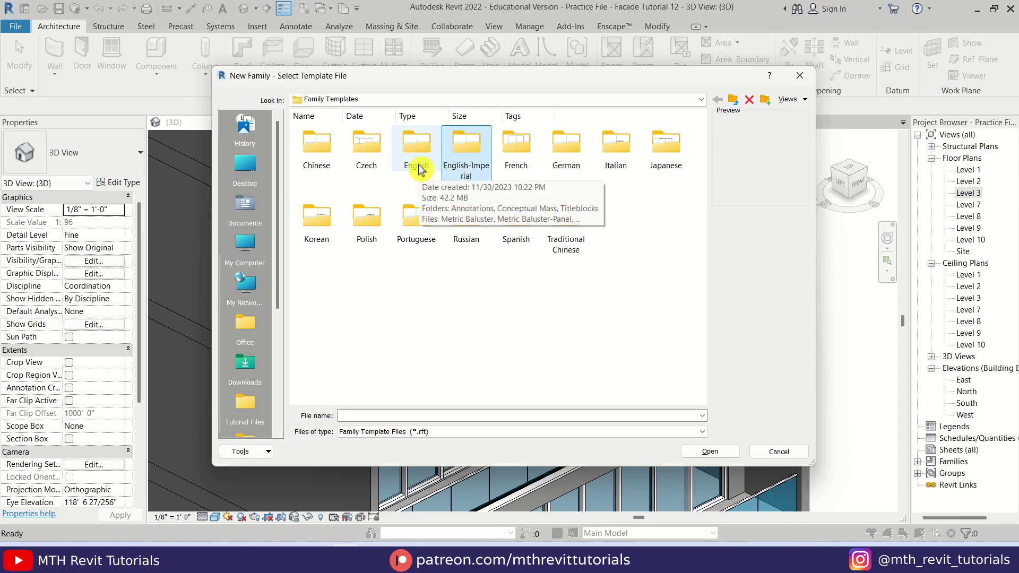
double_click(462, 162)
Step: Find the Profile.rft template and create the new family from it
scroll(541, 268, "down", 10)
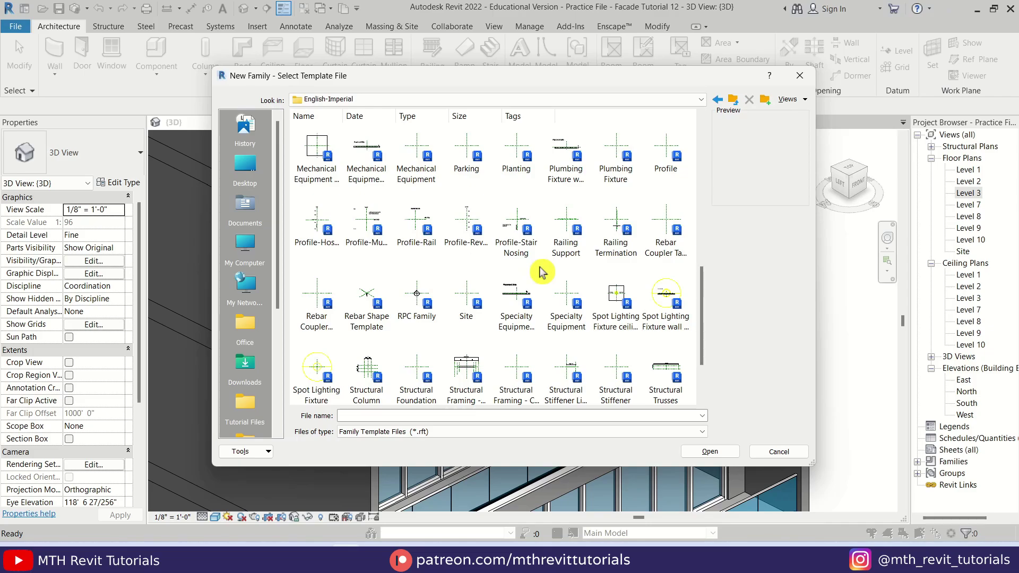
scroll(547, 276, "down", 3)
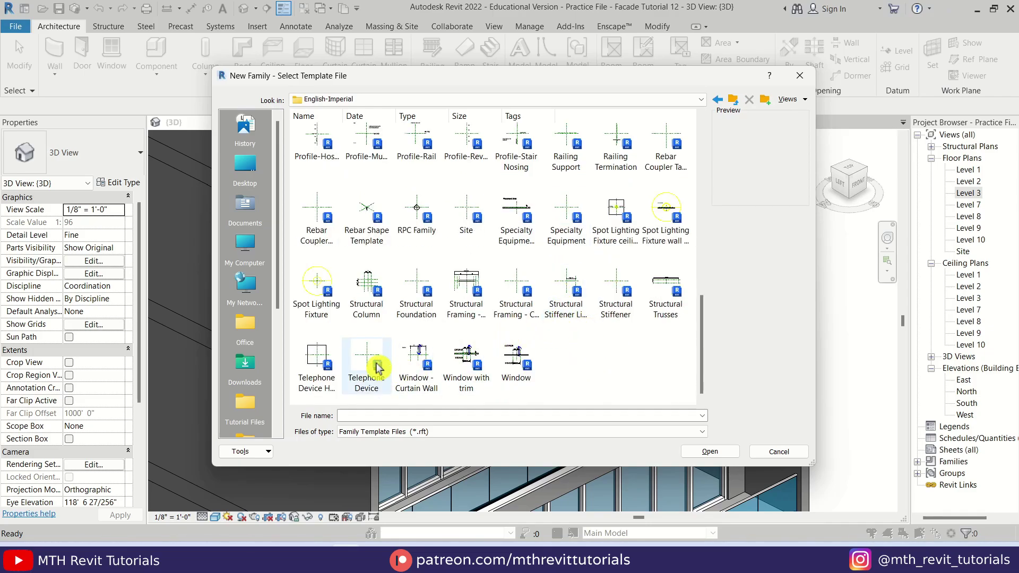
scroll(440, 340, "up", 10)
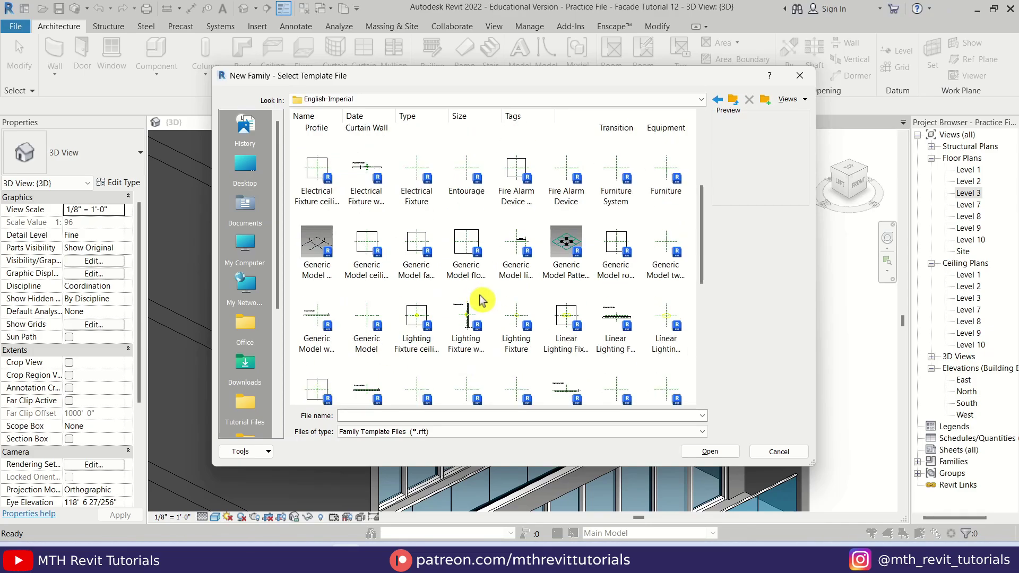
scroll(548, 261, "up", 2)
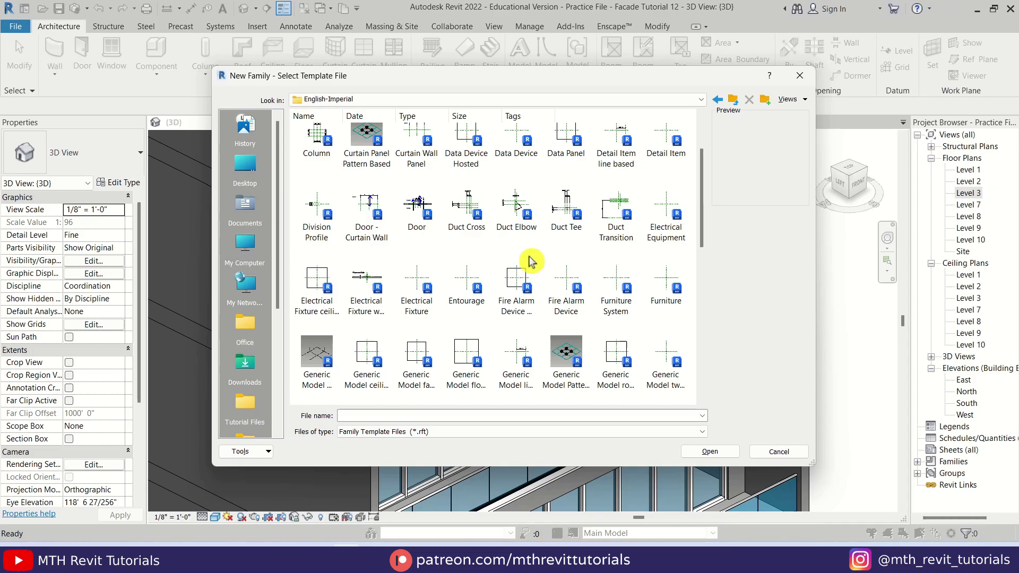
key("p")
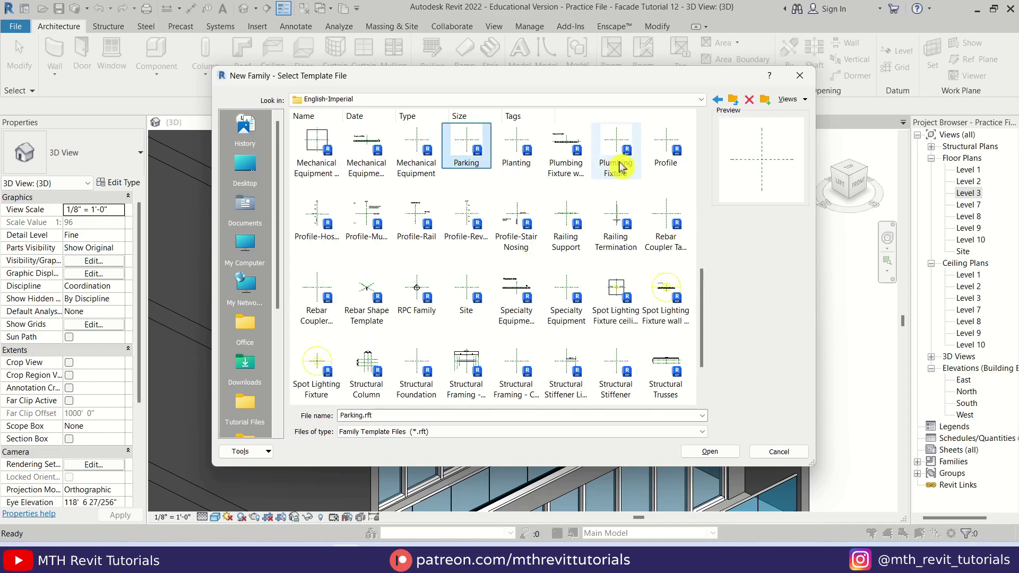
left_click(666, 159)
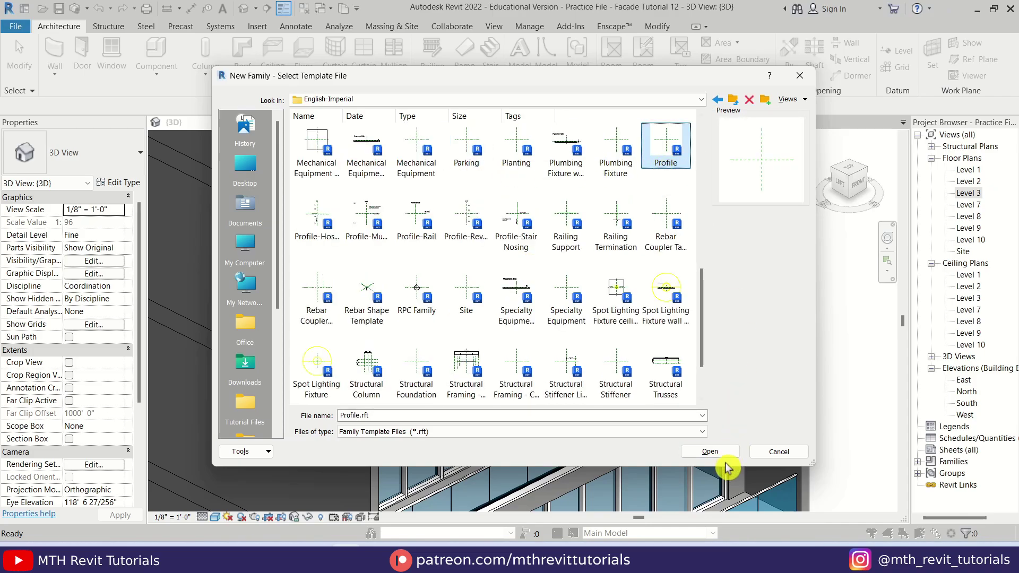
left_click(710, 452)
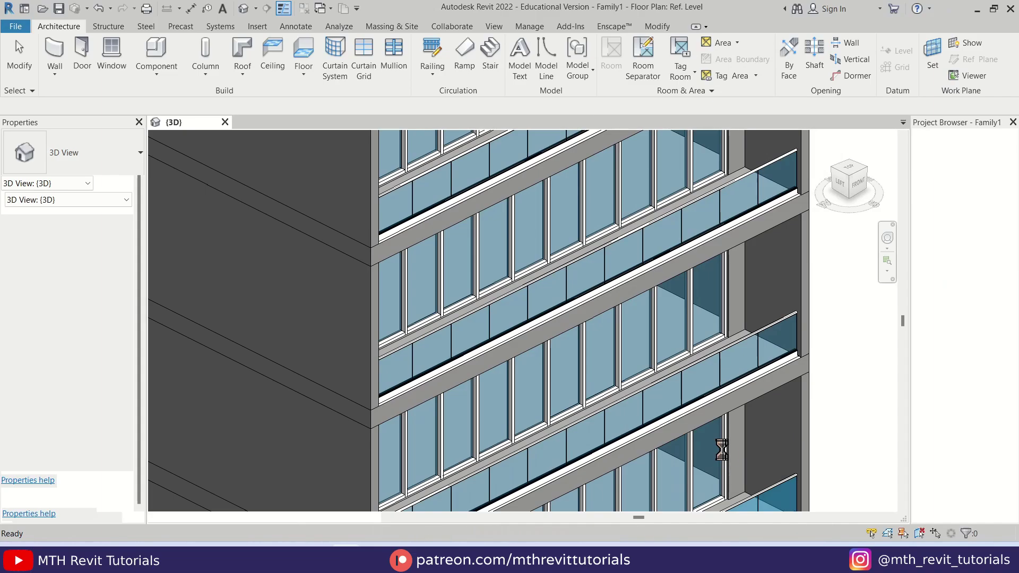
Step: Check the floor slab edges in the project's 3D view, then return to the profile family's Ref. Level view
scroll(548, 282, "up", 4)
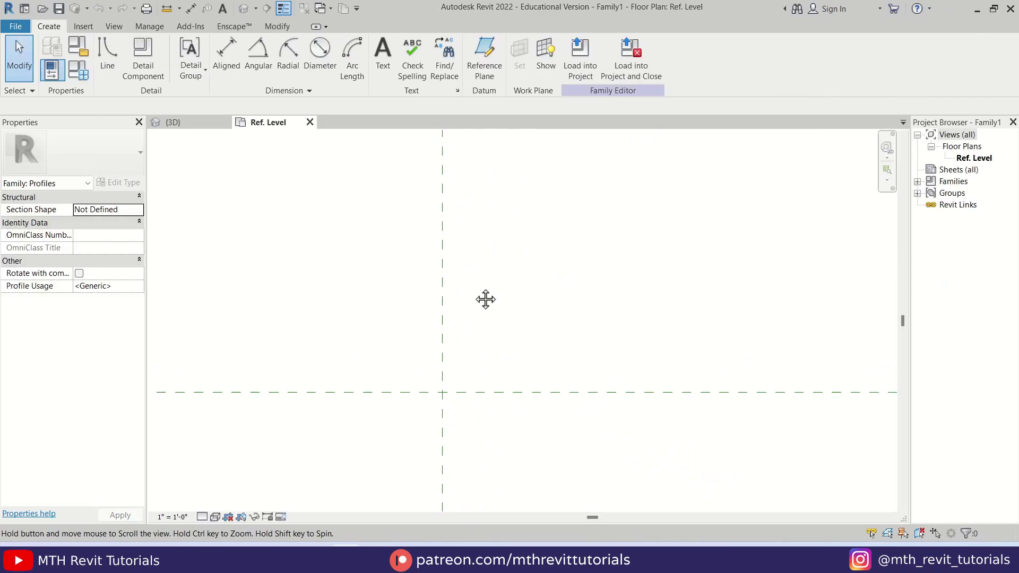
left_click(109, 59)
left_click(203, 123)
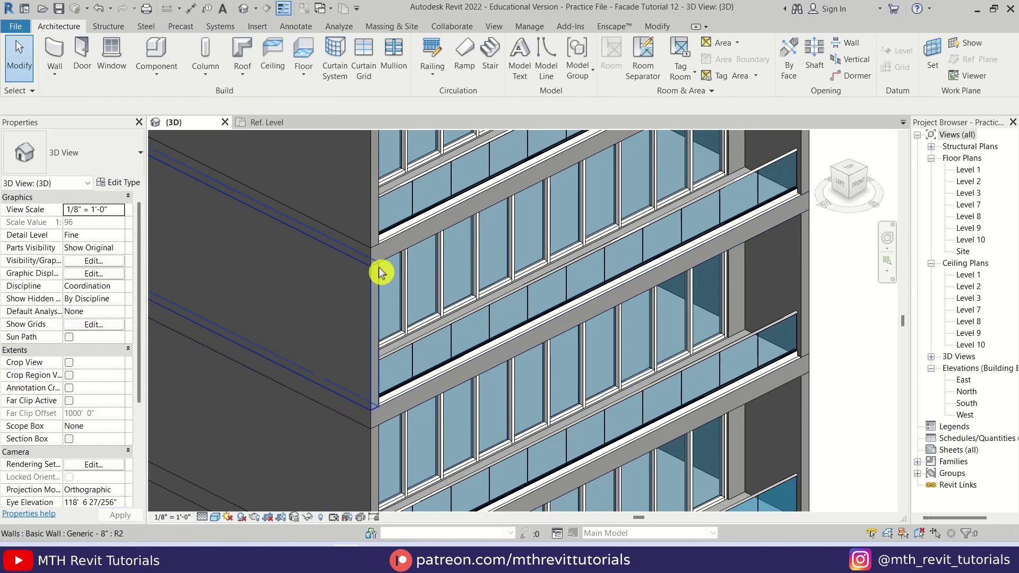
left_click(277, 124)
scroll(452, 390, "up", 3)
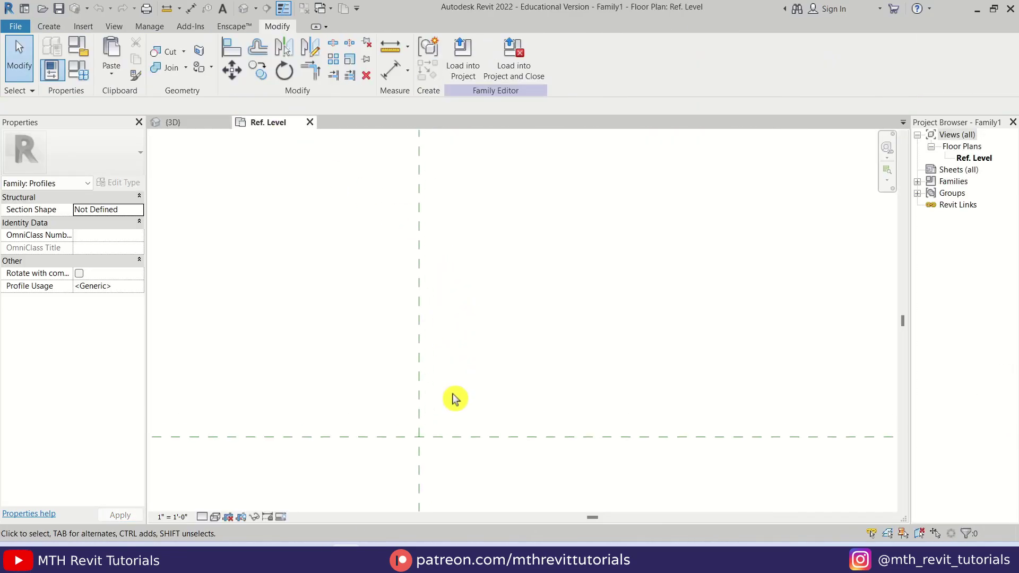
Step: Draw a vertical line 15" long upward from the intersection of the two reference planes
left_click(45, 28)
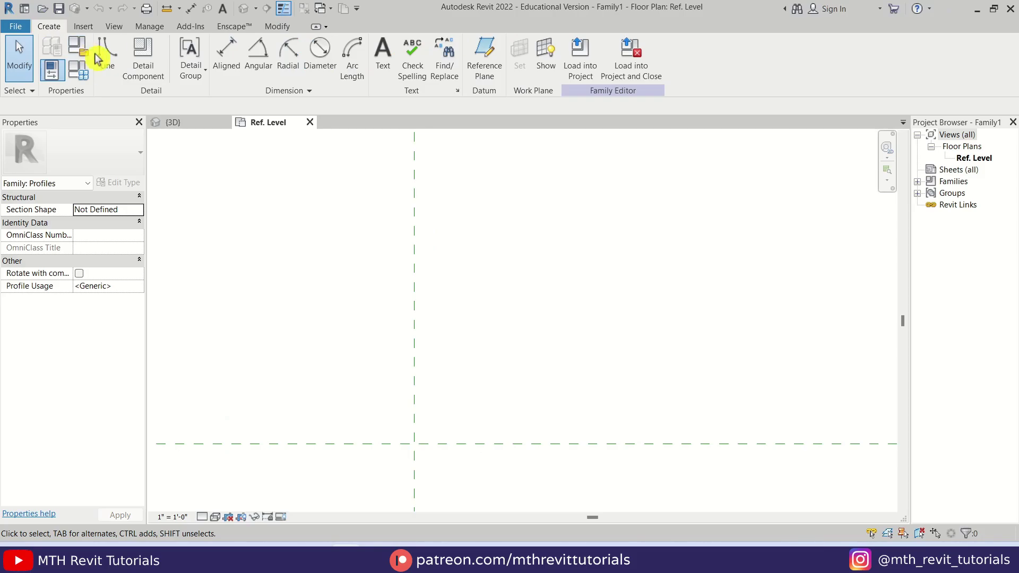
left_click(102, 58)
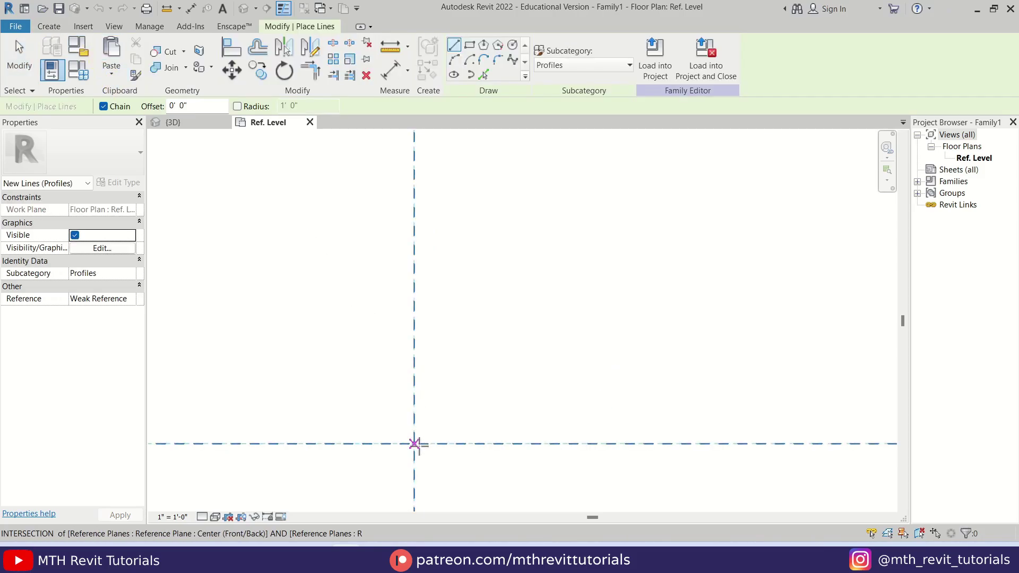
left_click(414, 443)
type("1")
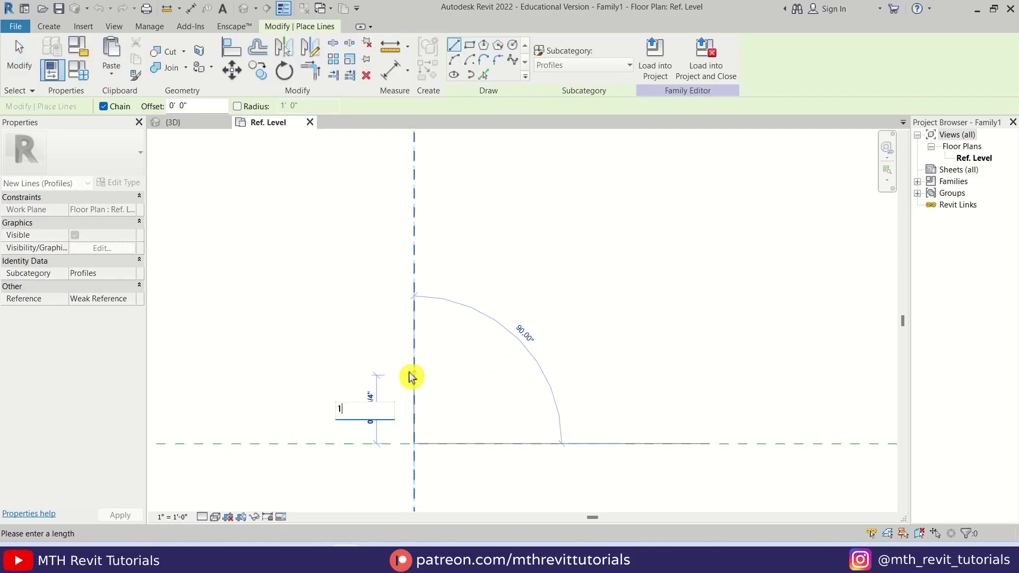
type("5''")
key("Return")
scroll(410, 372, "down", 5)
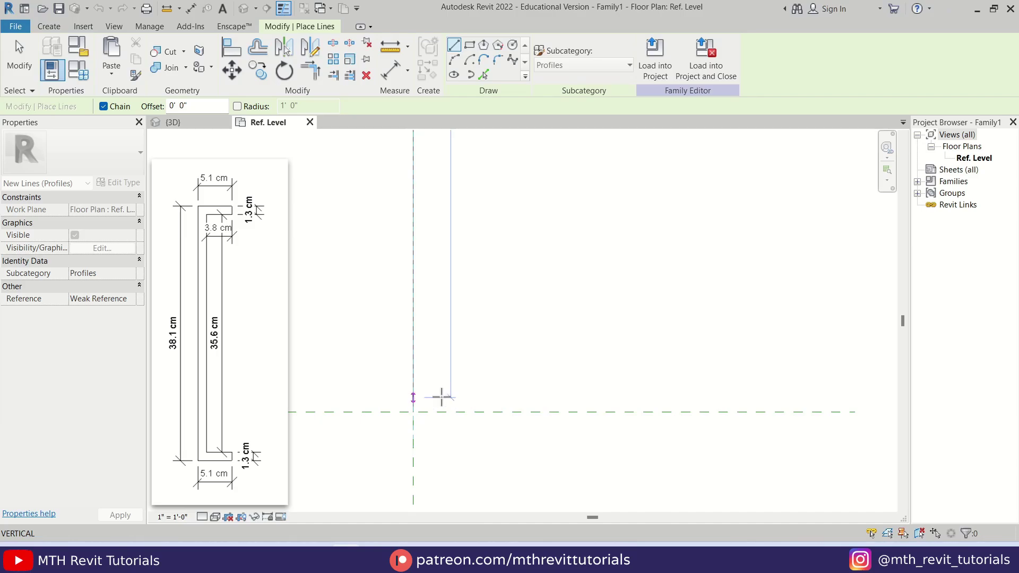
Step: Draw the profile's upper lip, 5.1 cm wide and 1.3 cm thick, from the top end of the vertical line
scroll(461, 280, "up", 3)
left_click(457, 271)
left_click(456, 282)
left_click(424, 281)
Step: Draw the 35.6 cm inner vertical line and the 5.1 cm by 1.3 cm lower lip to close the C-shaped outline
scroll(405, 291, "down", 3)
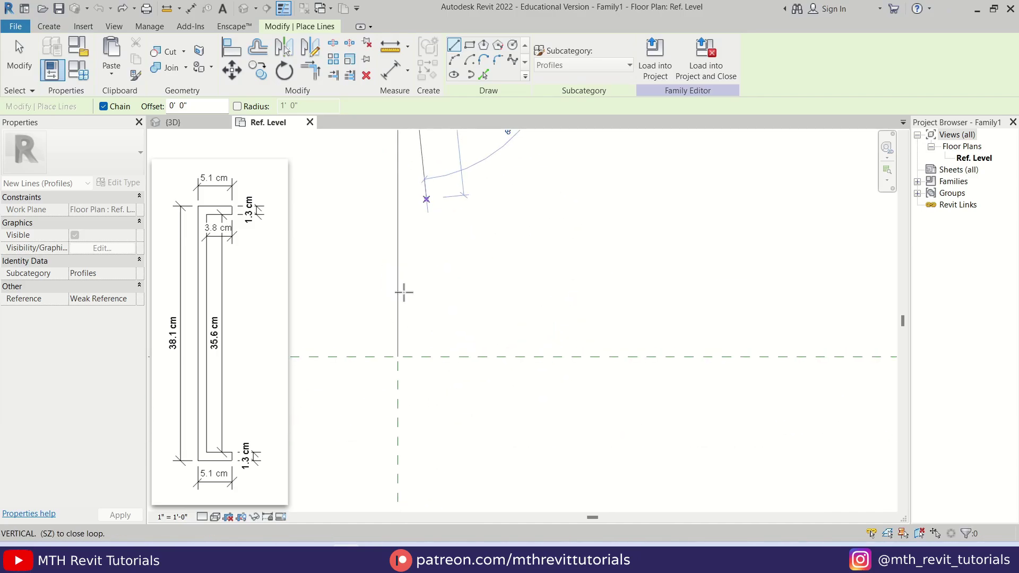
left_click(442, 362)
scroll(431, 347, "up", 3)
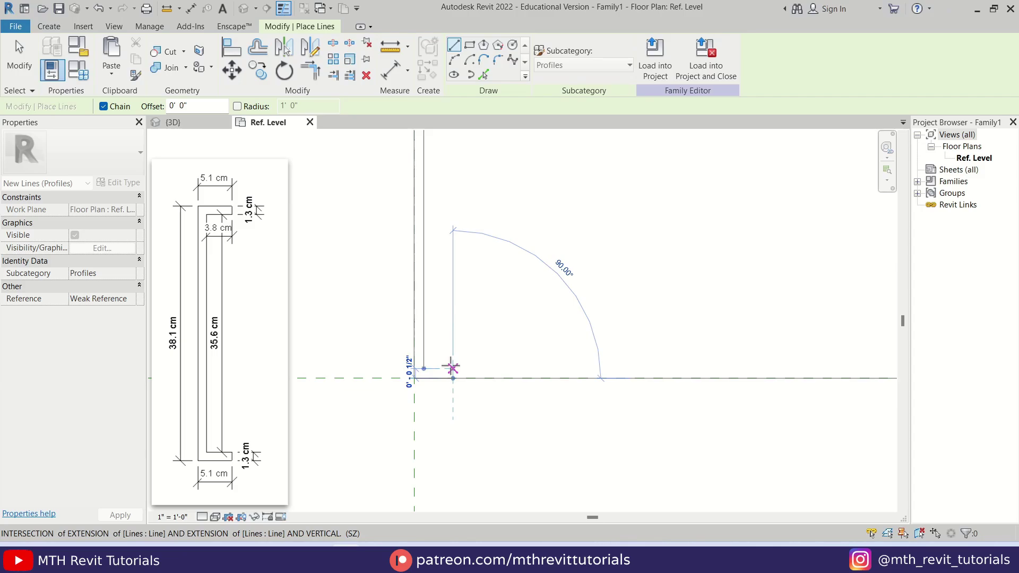
left_click(452, 367)
left_click(423, 367)
key("Escape")
key("Escape")
left_click(424, 324)
scroll(433, 327, "up", 3)
key("Escape")
scroll(470, 241, "down", 5)
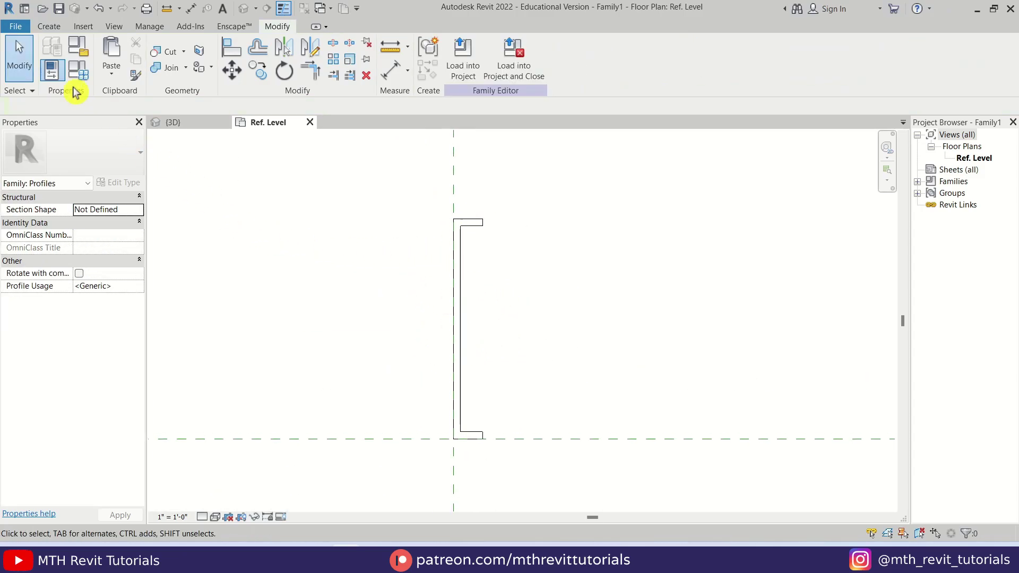
Step: Save the family as "15 Inch Profile" in the Facade Tutorial 12 folder, then load it into the project and close it
left_click(16, 27)
mouse_move(73, 214)
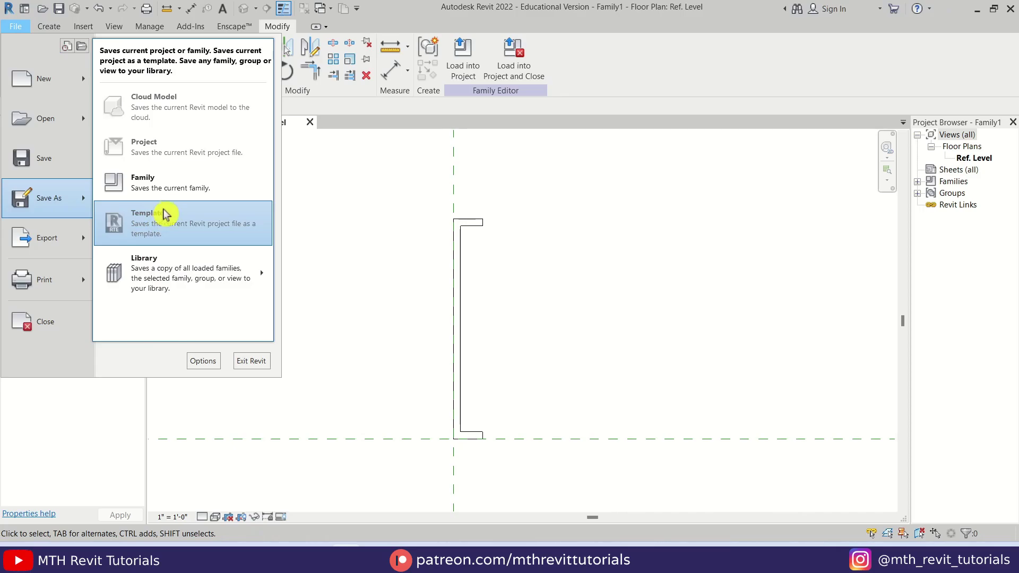
left_click(177, 192)
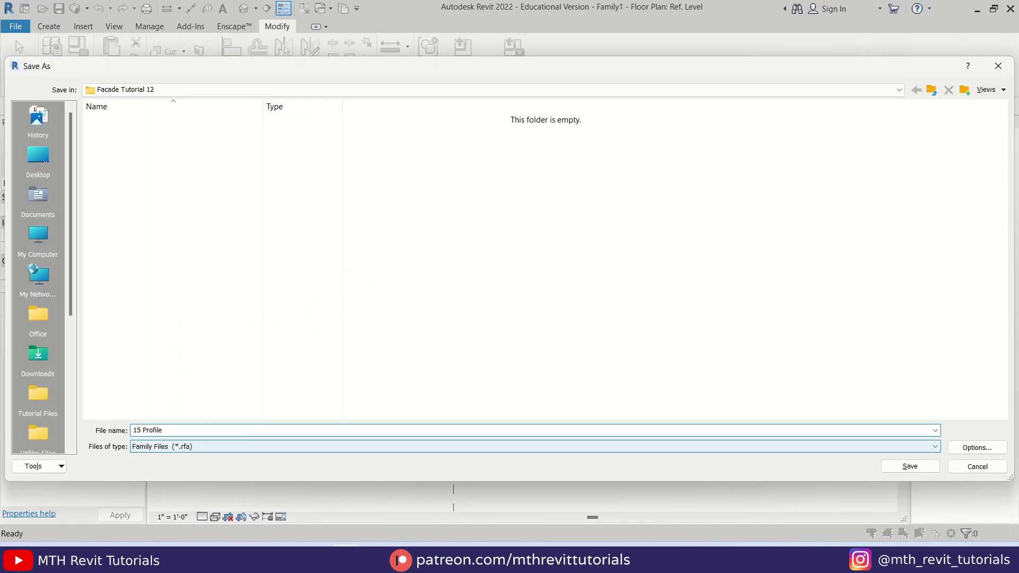
left_click(142, 429)
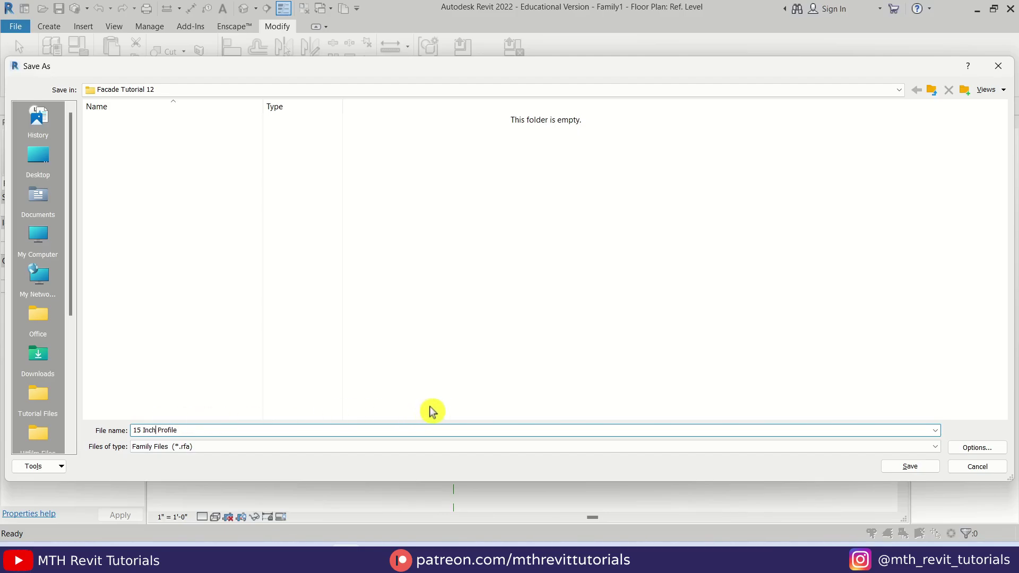
left_click(909, 466)
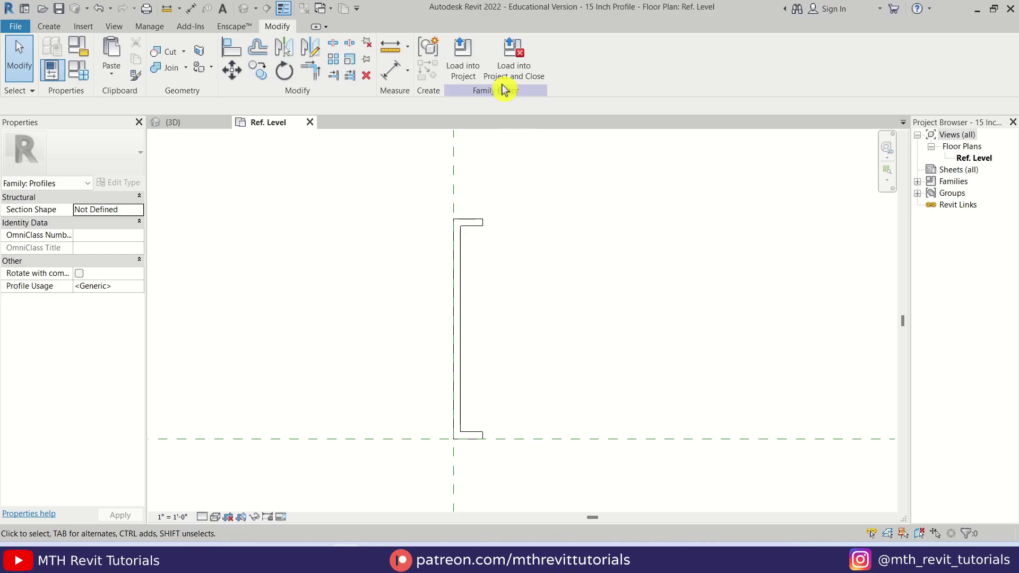
left_click(519, 75)
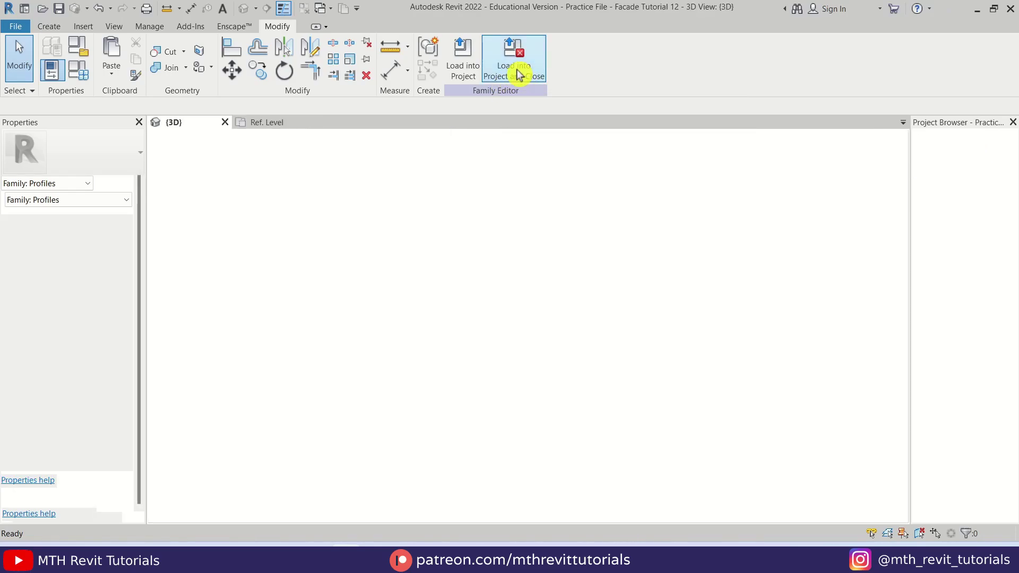
Step: Start a slab edge on the tower's floors and duplicate its type under the name 15" Profile
scroll(515, 282, "down", 1)
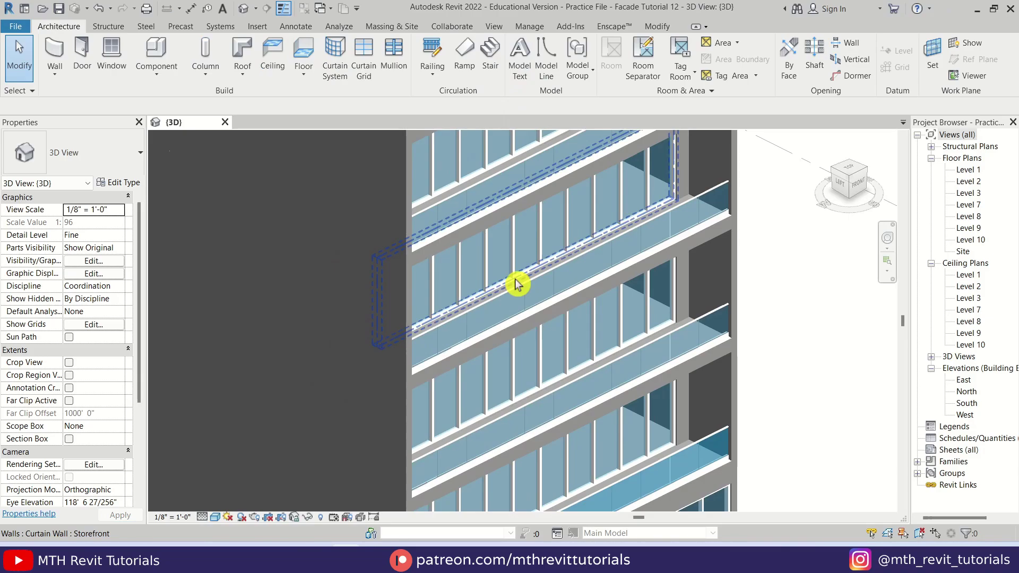
middle_click_drag(499, 363, 495, 329)
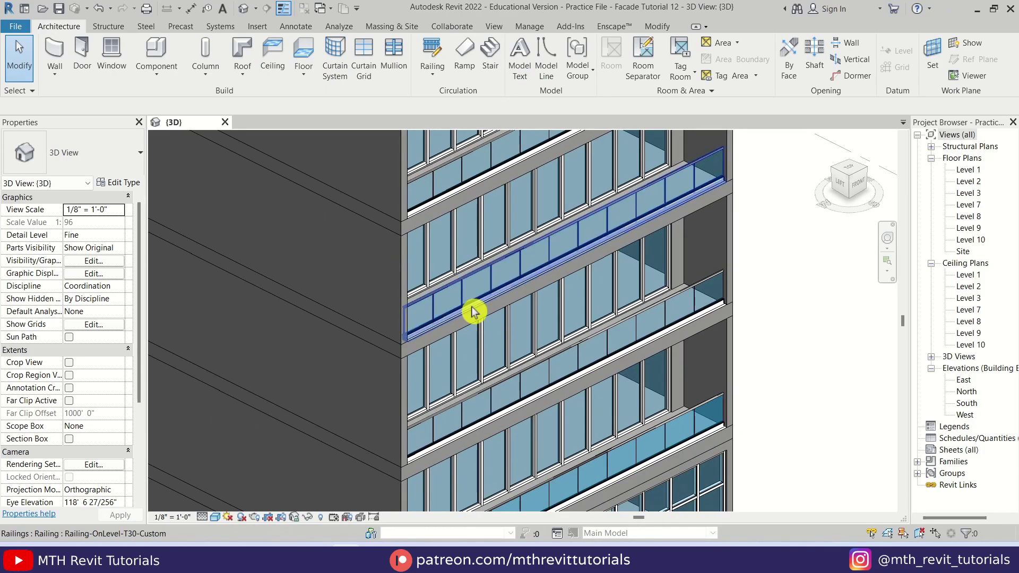
scroll(423, 229, "up", 3)
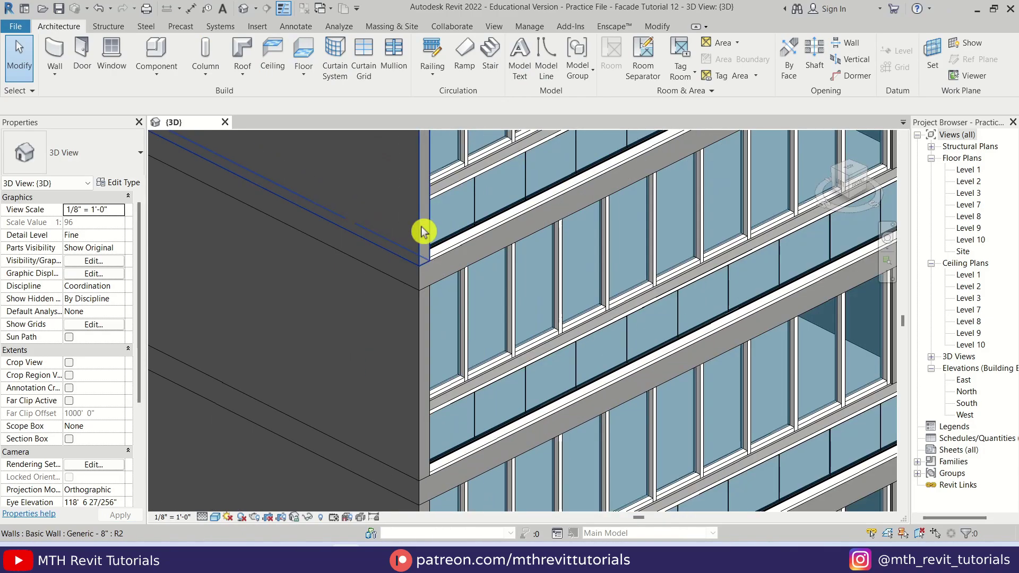
left_click(307, 77)
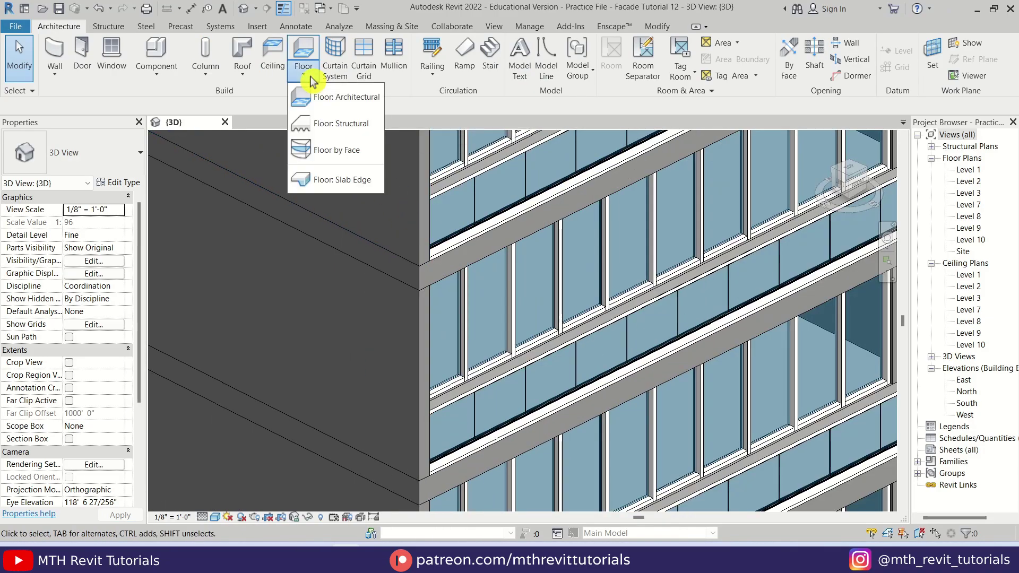
left_click(351, 180)
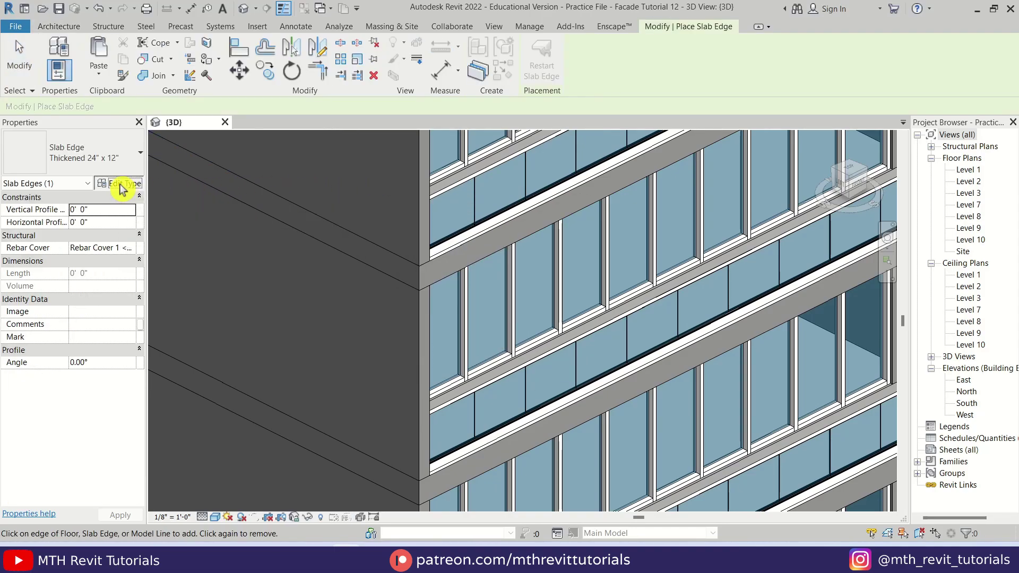
left_click(121, 184)
left_click(399, 180)
type("15\" Profile")
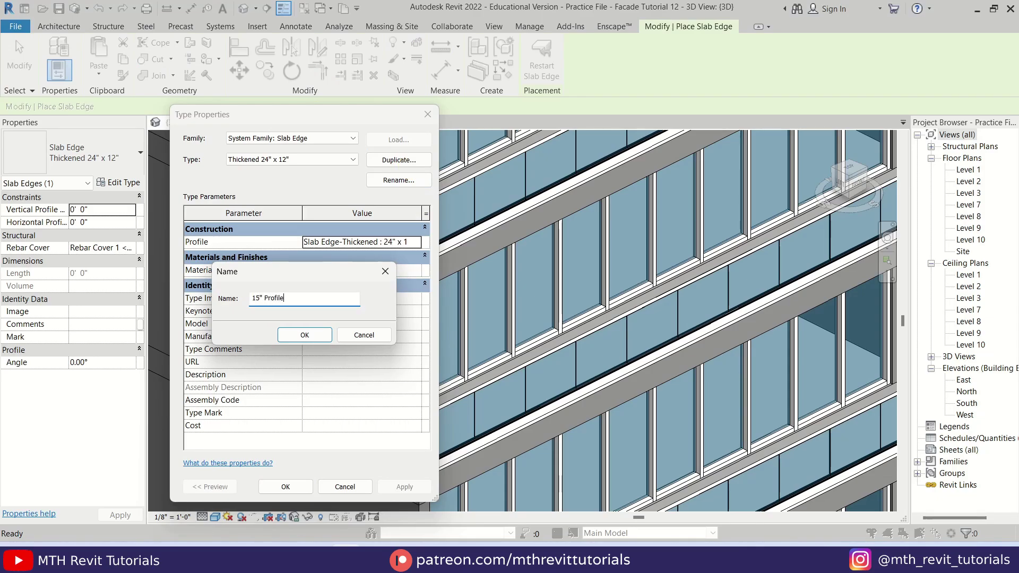
left_click(305, 337)
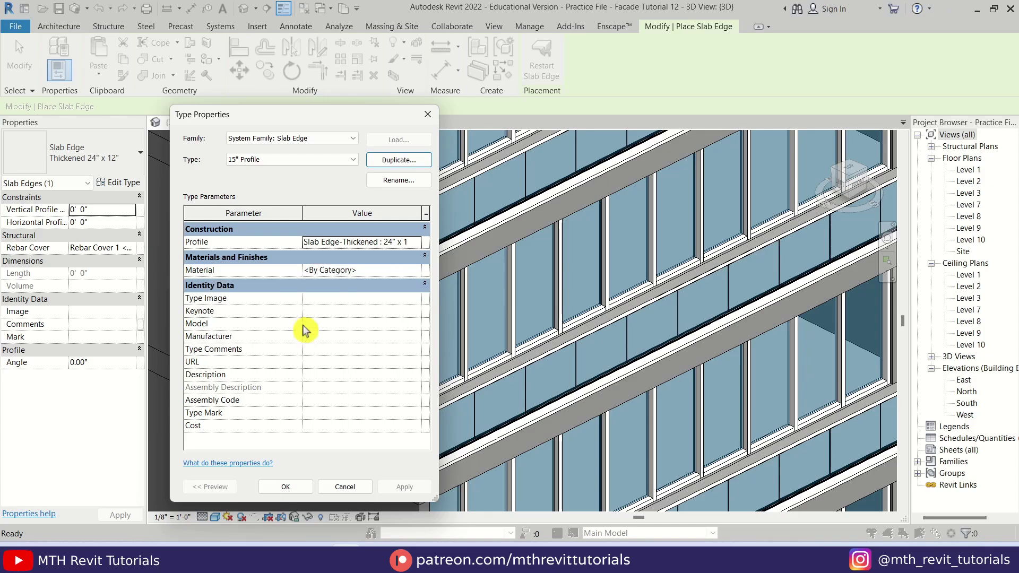
Step: Assign 15 Inch Profile : 15 Inch Profile as the profile of the new slab edge type
left_click(417, 244)
left_click(374, 265)
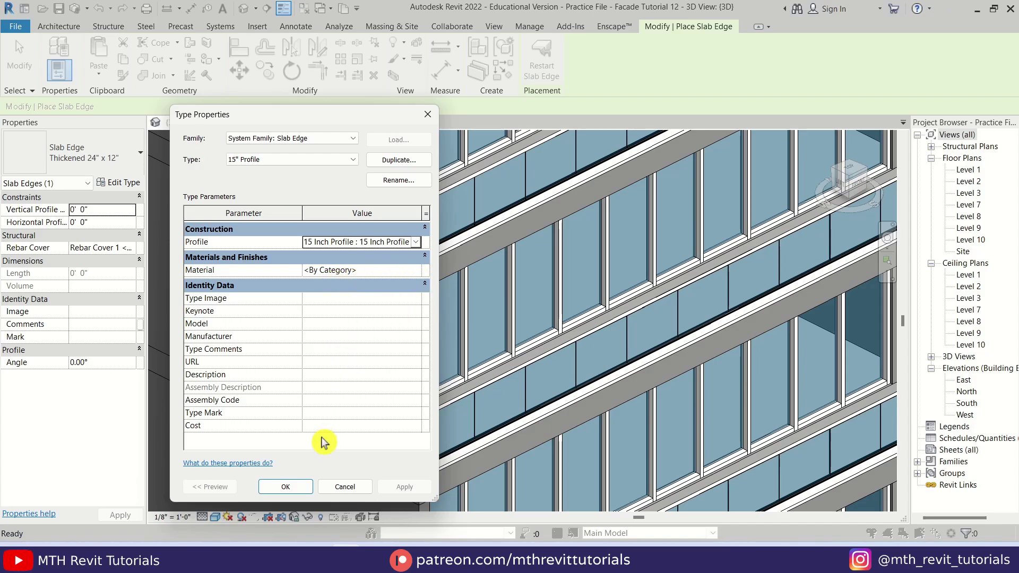
left_click(286, 486)
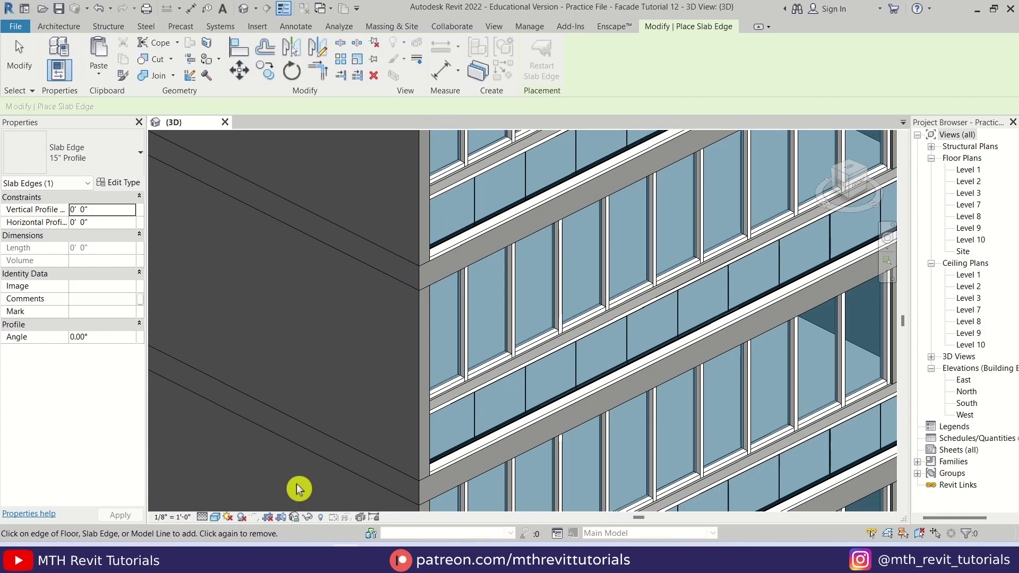
Step: Place the 15" Profile slab edge along the front lower edge of the floor slab above the two glazed base storeys
scroll(357, 388, "down", 3)
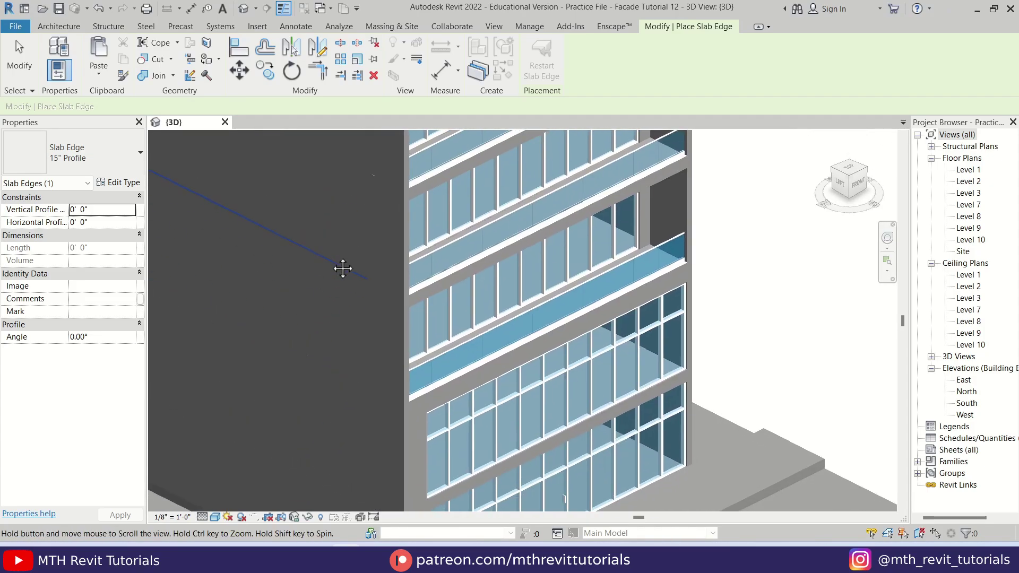
scroll(430, 409, "up", 2)
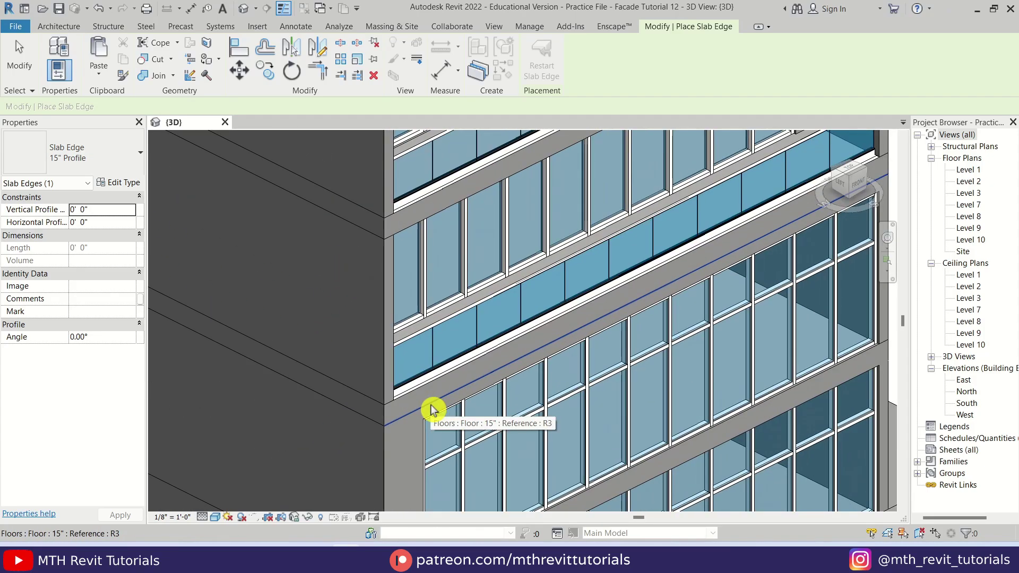
scroll(425, 409, "up", 1)
scroll(423, 409, "up", 1)
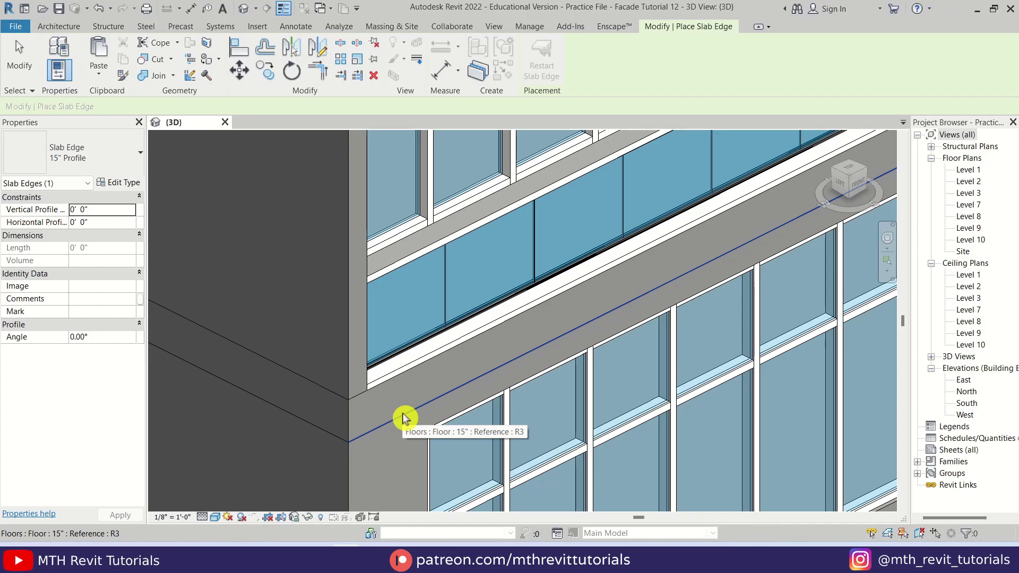
left_click(68, 165)
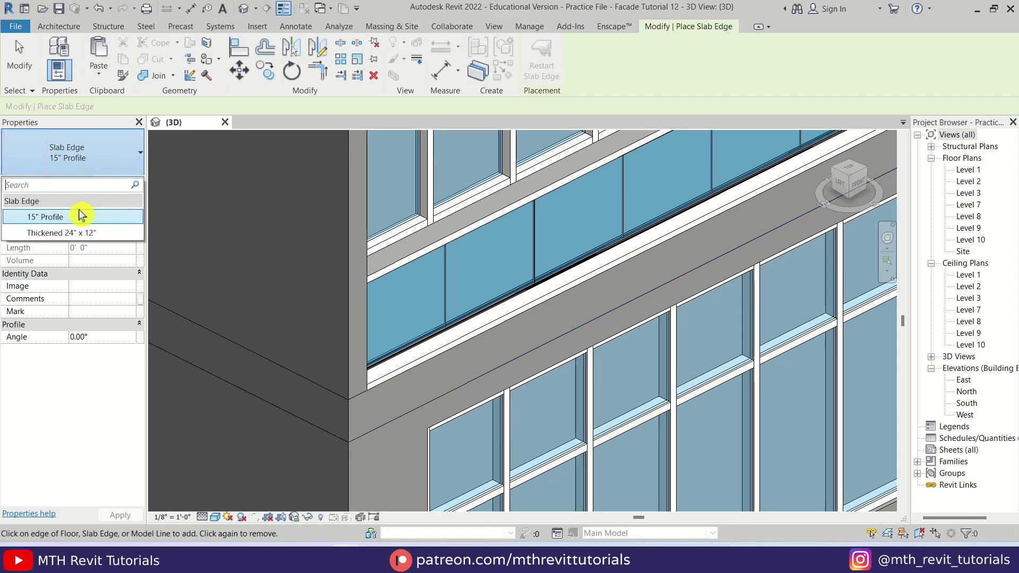
left_click(80, 219)
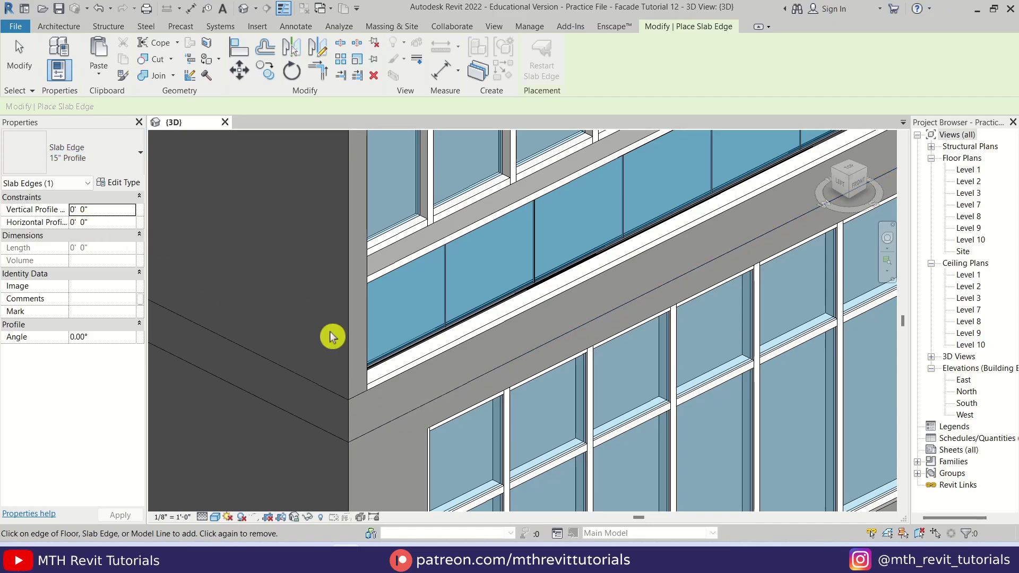
left_click(435, 402)
scroll(372, 419, "up", 3)
scroll(339, 395, "down", 4)
scroll(374, 371, "up", 1)
scroll(366, 358, "down", 2)
middle_click_drag(361, 212, 373, 327)
scroll(370, 287, "up", 2)
scroll(404, 257, "down", 3)
scroll(357, 344, "down", 2)
middle_click_drag(509, 449, 503, 225)
scroll(479, 319, "down", 1)
middle_click_drag(471, 329, 484, 232)
scroll(409, 416, "up", 3)
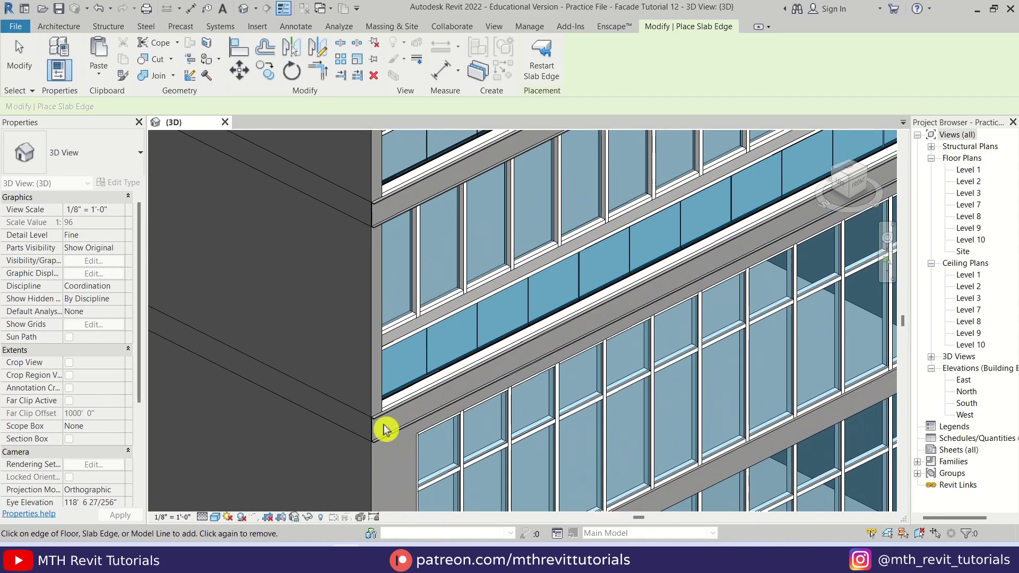
left_click(391, 432)
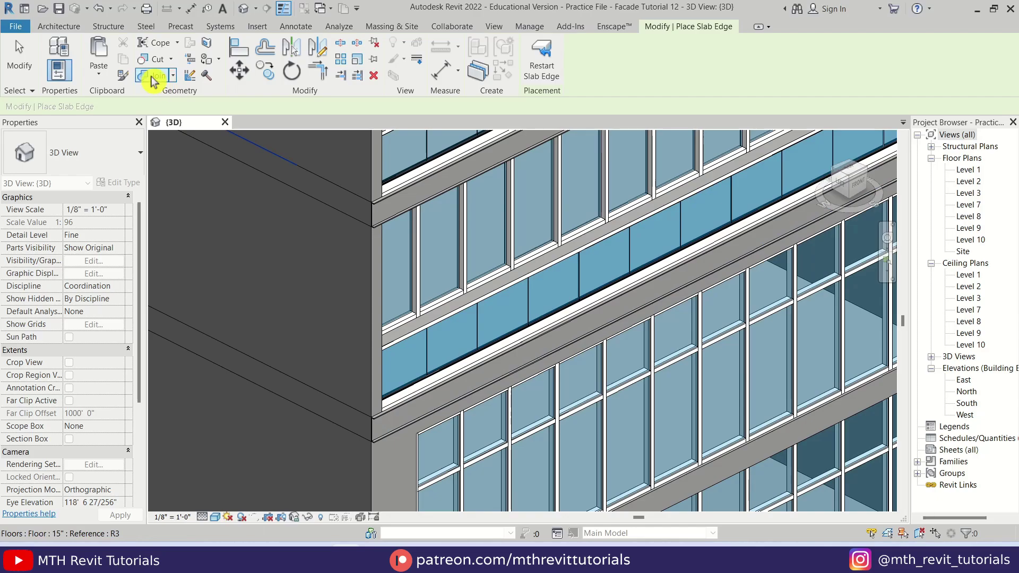
Step: Create an in-place model in the Generic Models category, accepting the name Generic Models 1
left_click(73, 31)
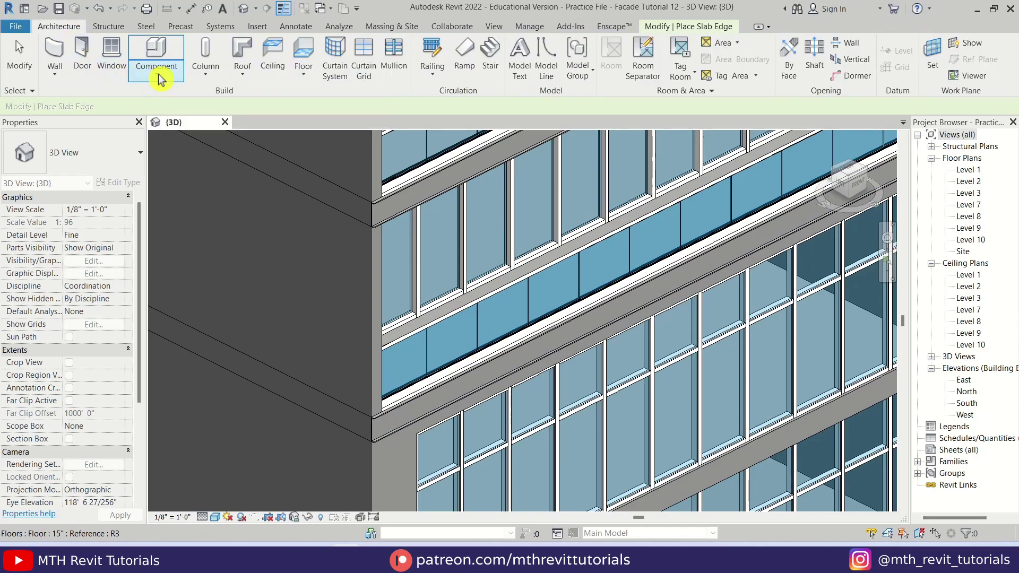
left_click(175, 81)
left_click(218, 131)
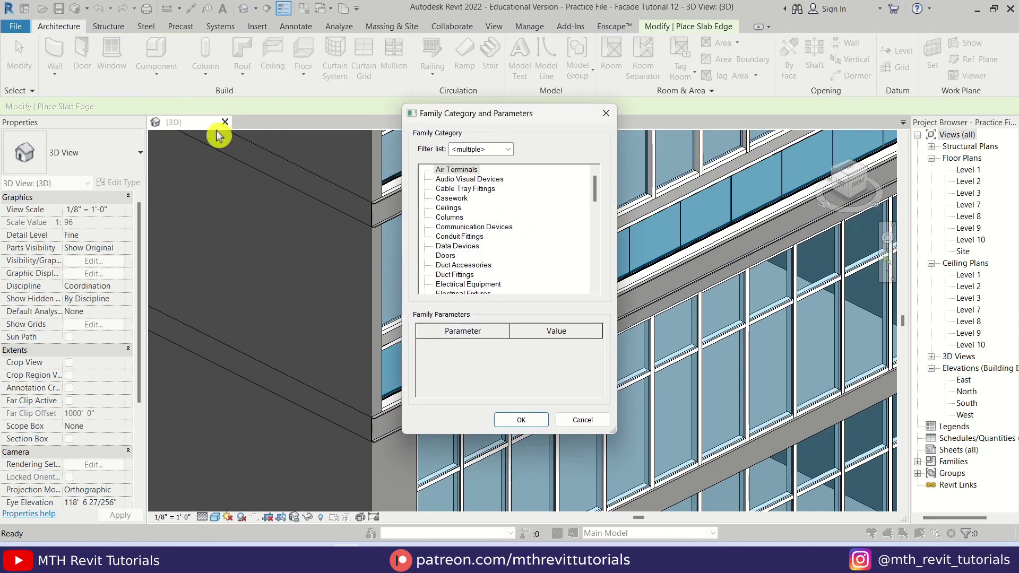
scroll(470, 282, "down", 2)
scroll(470, 281, "down", 2)
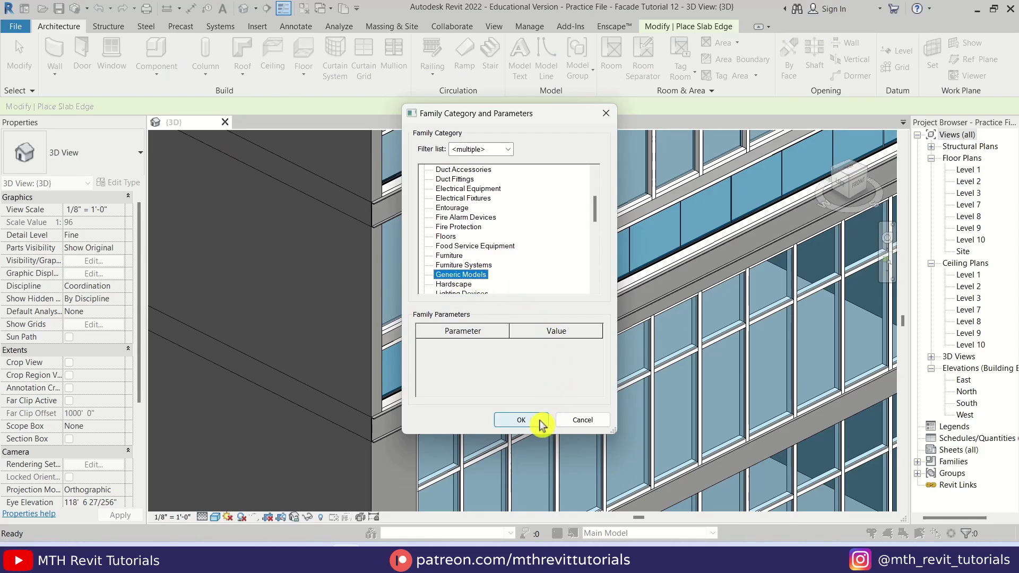
left_click(521, 419)
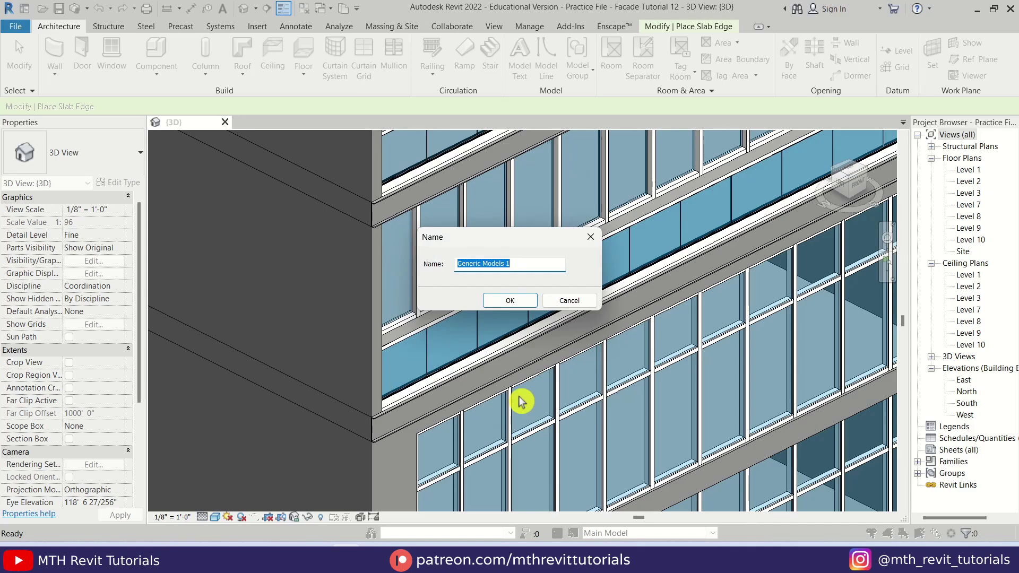
left_click(508, 301)
Step: Show the tower from the front in Hidden Line style, close up on the slab above the base storeys
scroll(412, 391, "up", 2)
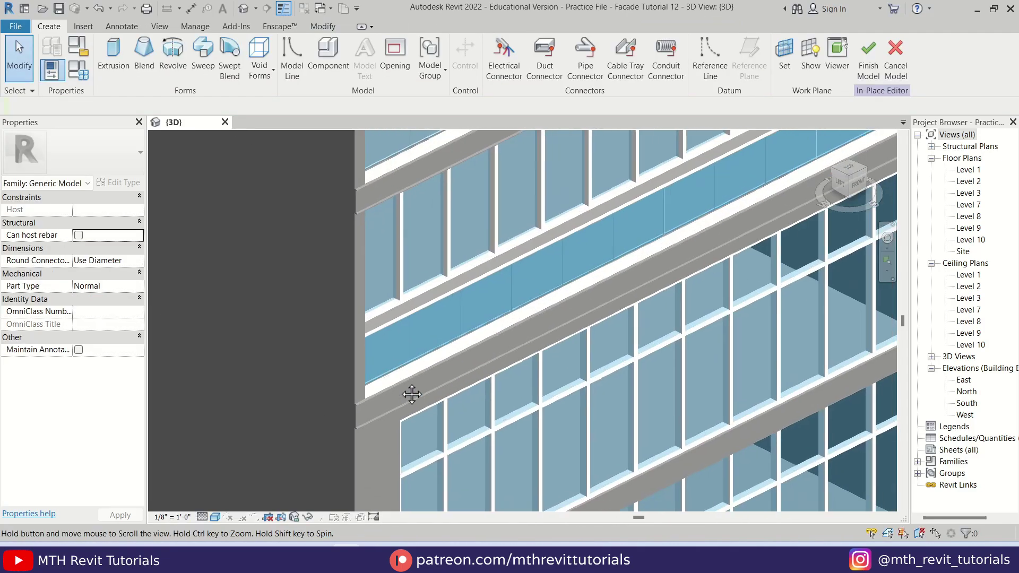
middle_click_drag(411, 391, 356, 256)
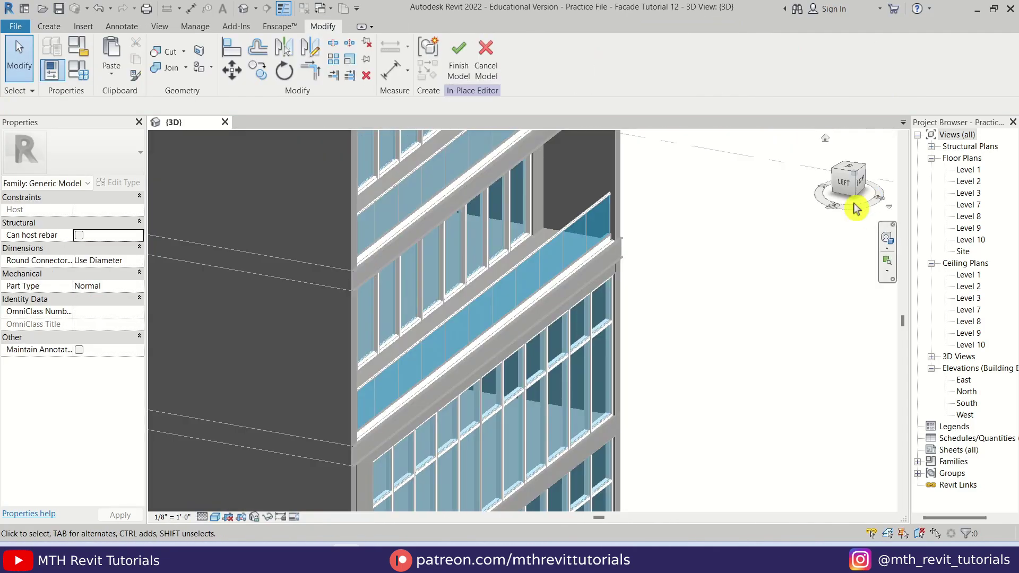
left_click(861, 190)
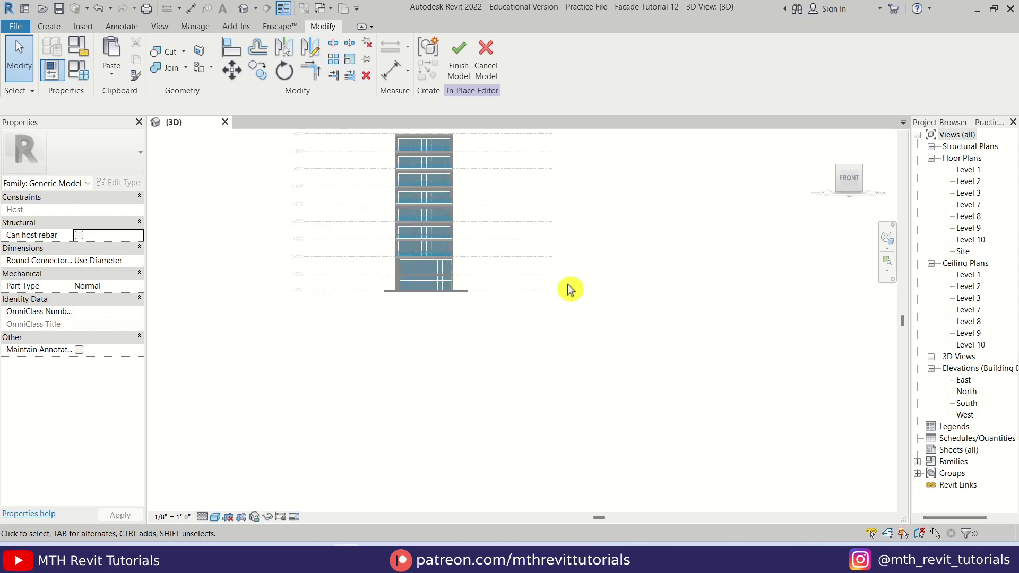
scroll(568, 289, "up", 4)
middle_click_drag(482, 265, 508, 298)
scroll(460, 379, "up", 2)
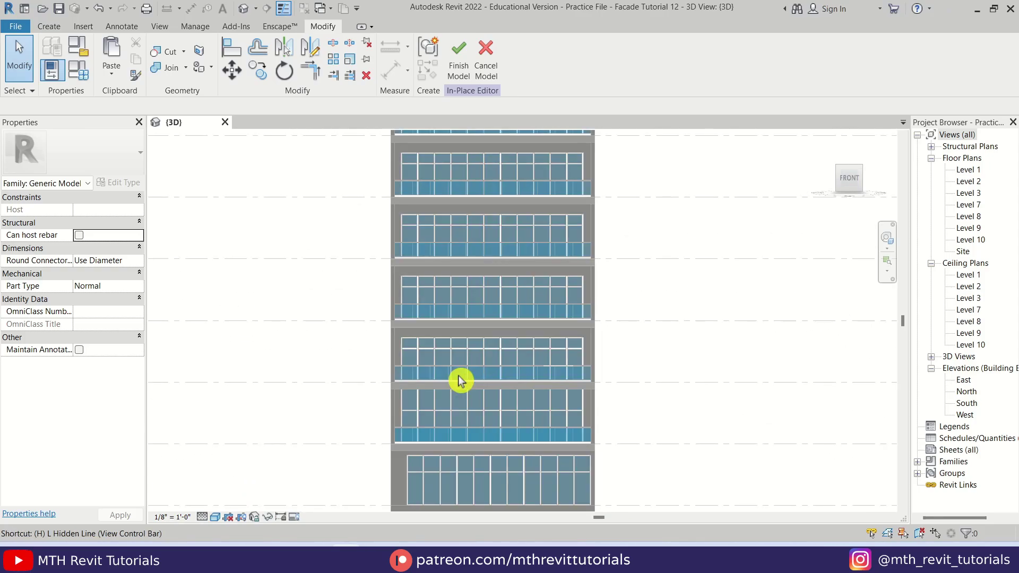
key("l")
scroll(424, 339, "up", 5)
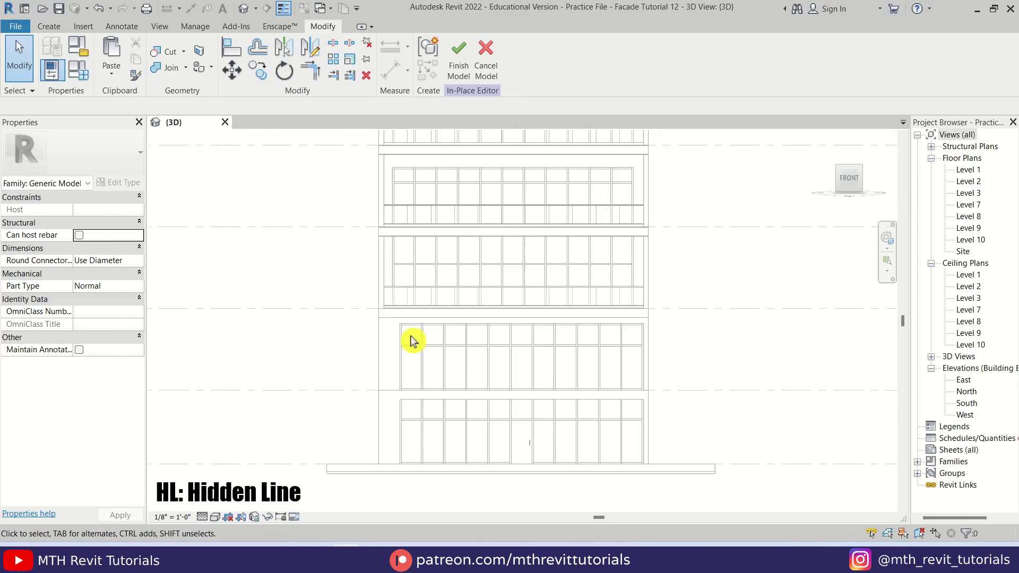
scroll(324, 357, "up", 1)
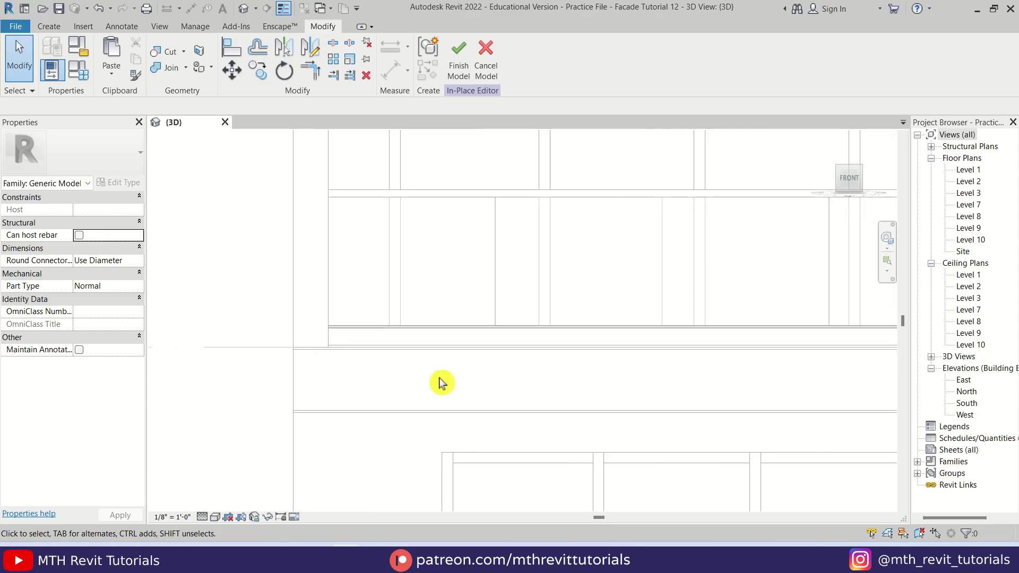
Step: Start an extrusion and pick the front face of the 15" floor slab as its work plane
left_click(51, 27)
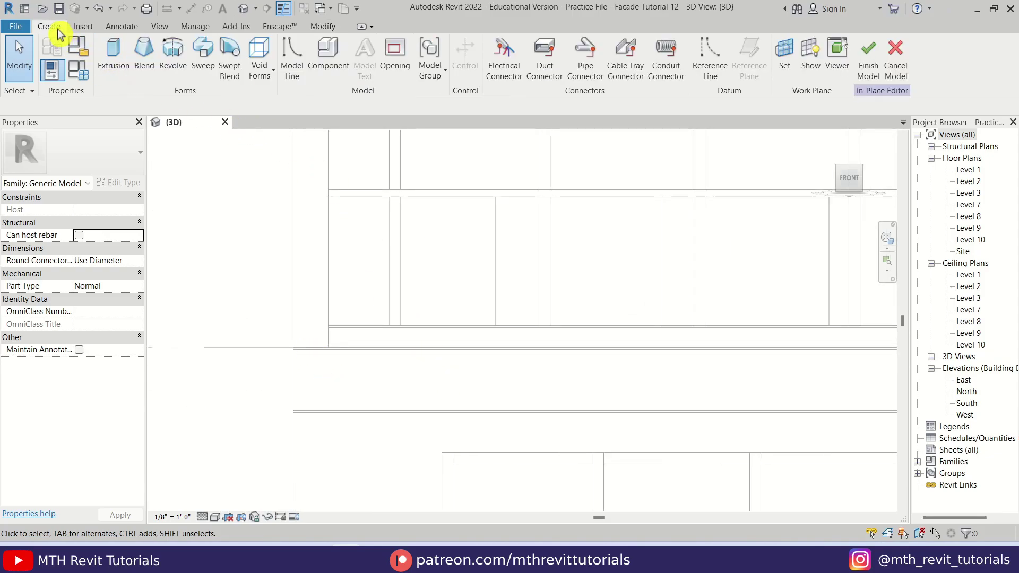
left_click(113, 66)
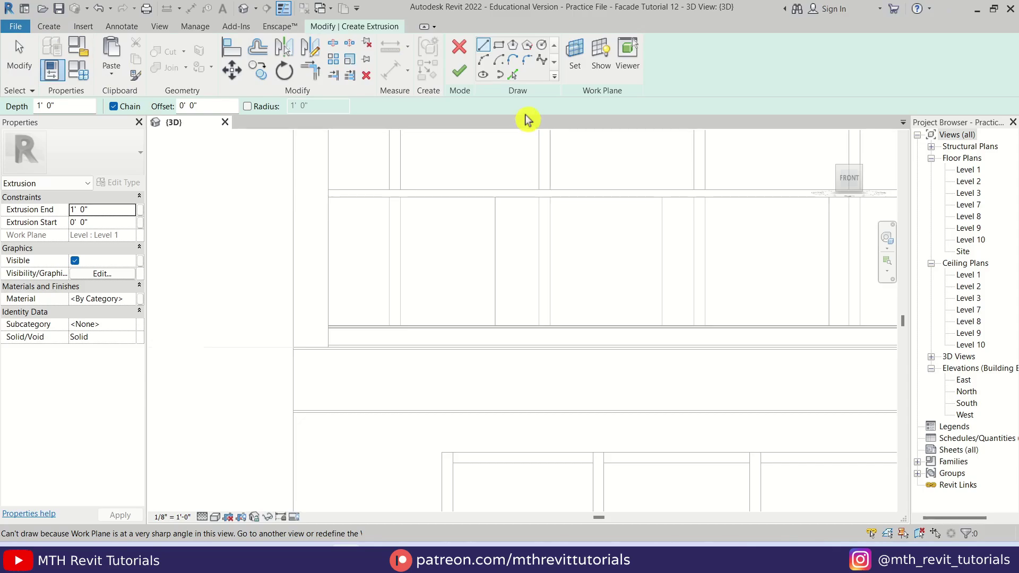
left_click(576, 58)
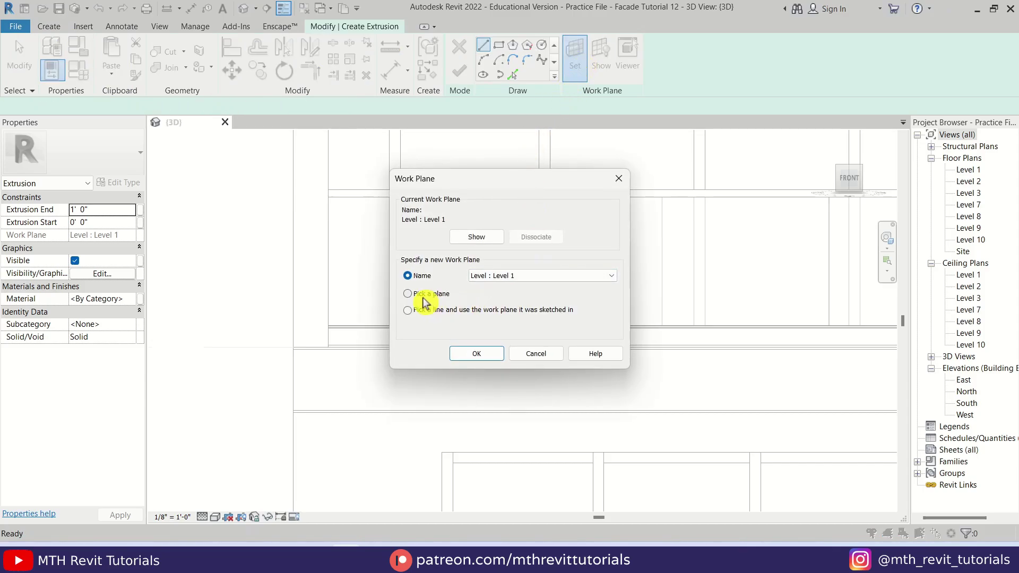
left_click(482, 357)
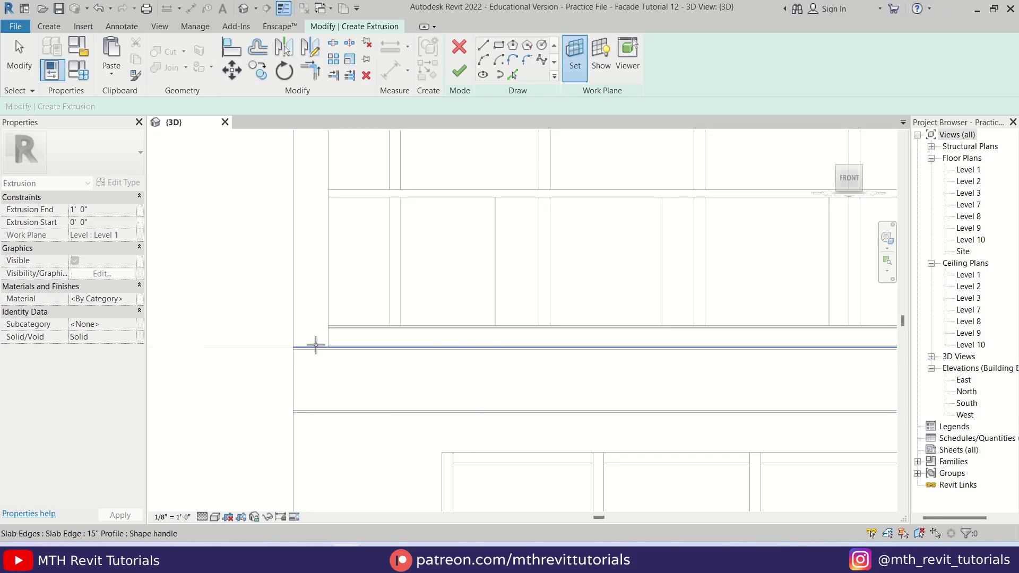
key("Tab")
key("Tab")
key("Tab")
key("Tab")
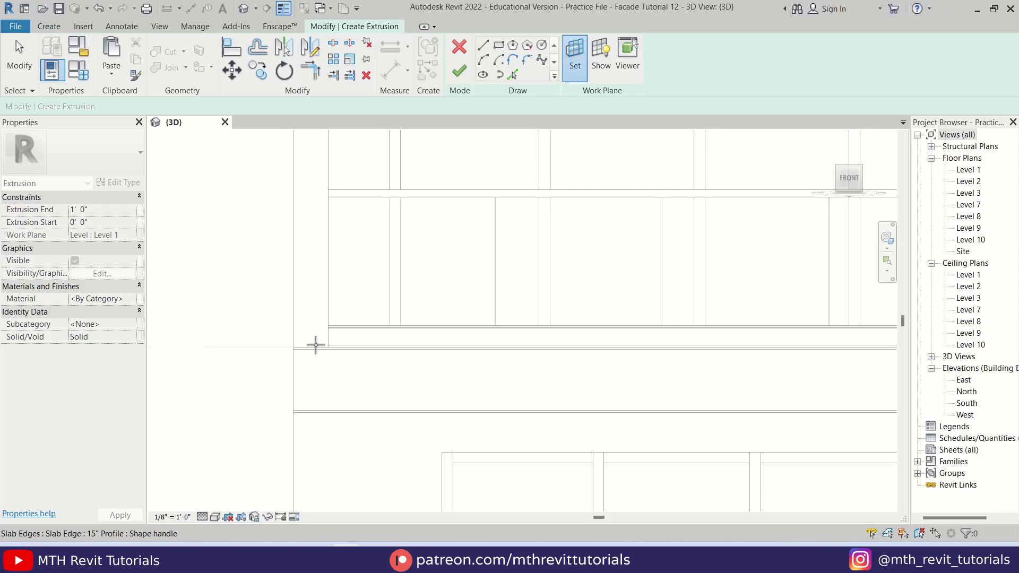
key("Tab")
key("Tab")
key("Tab")
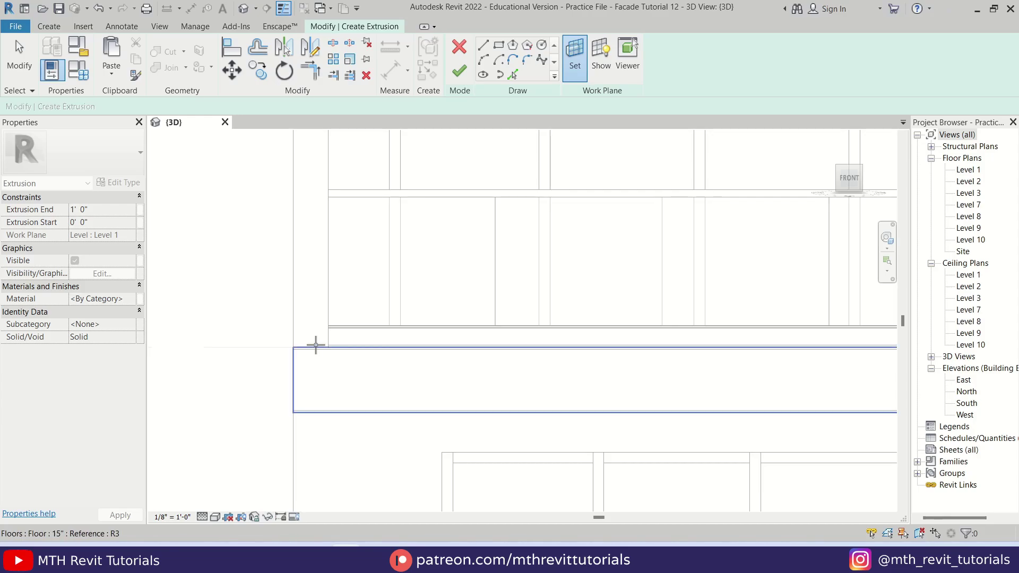
left_click(316, 345)
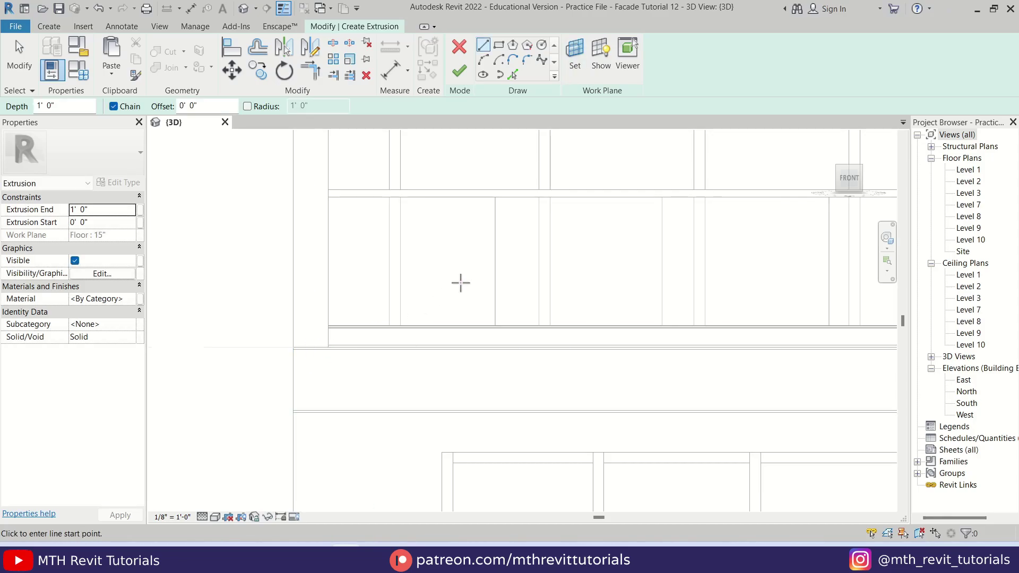
Step: Sketch a rectangle about 7" square on the slab's front face, near its left end
left_click(500, 47)
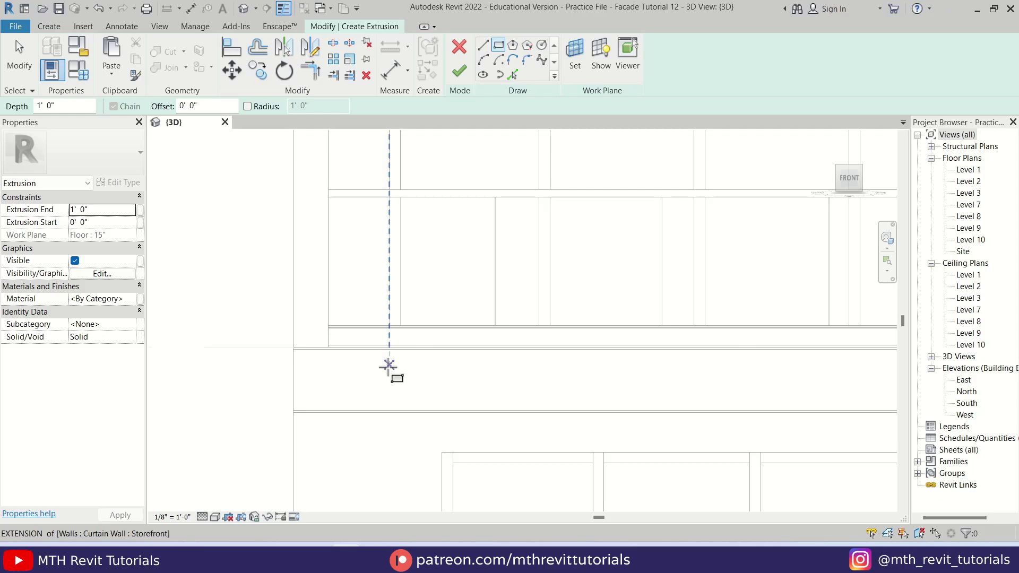
left_click(337, 365)
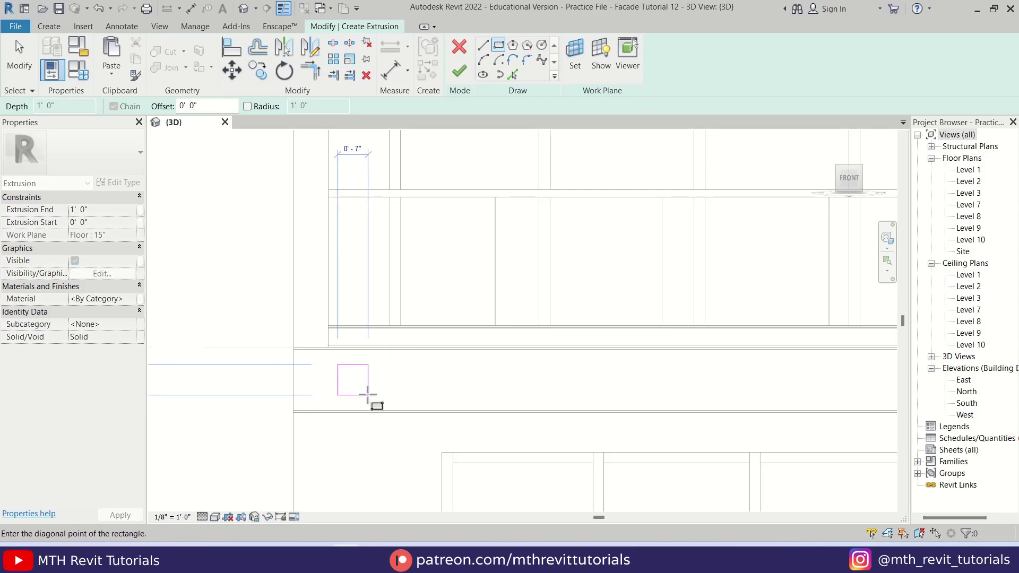
left_click(368, 395)
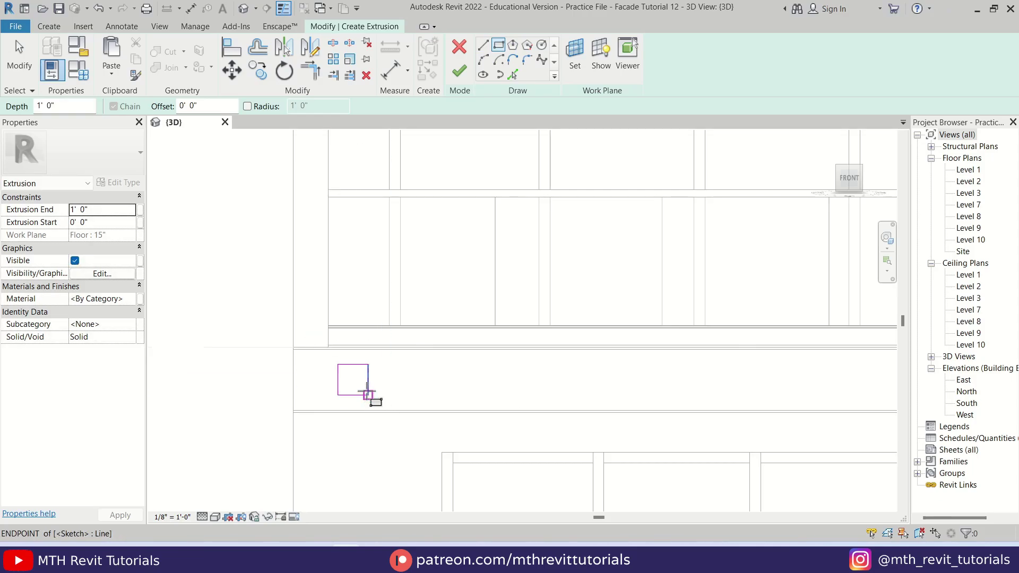
key("Escape")
Step: Set both the width and the height of the sketched square to 6"
left_click(369, 381)
scroll(358, 423, "up", 3)
left_click(349, 424)
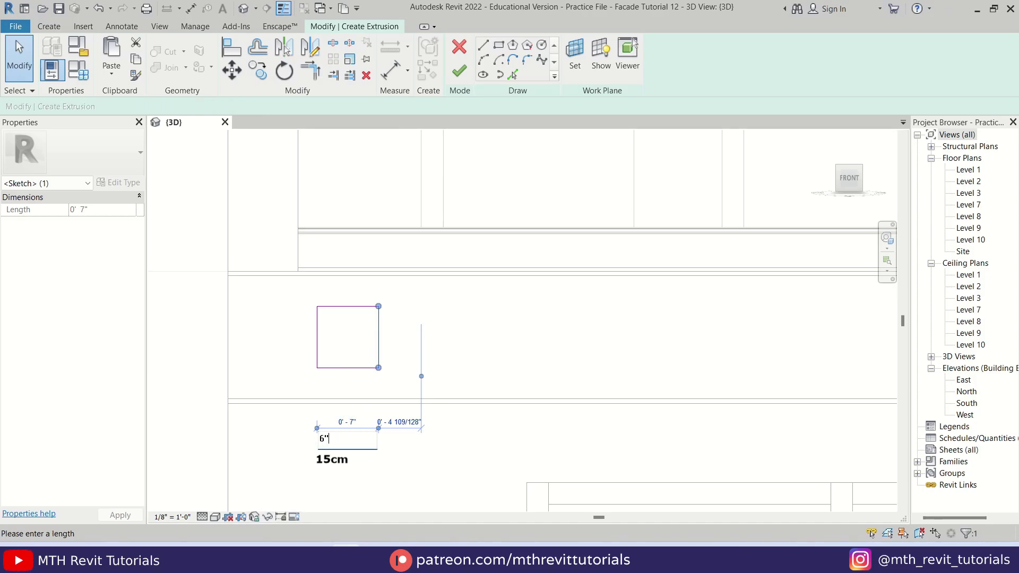
key("Return")
left_click(327, 307)
left_click(393, 339)
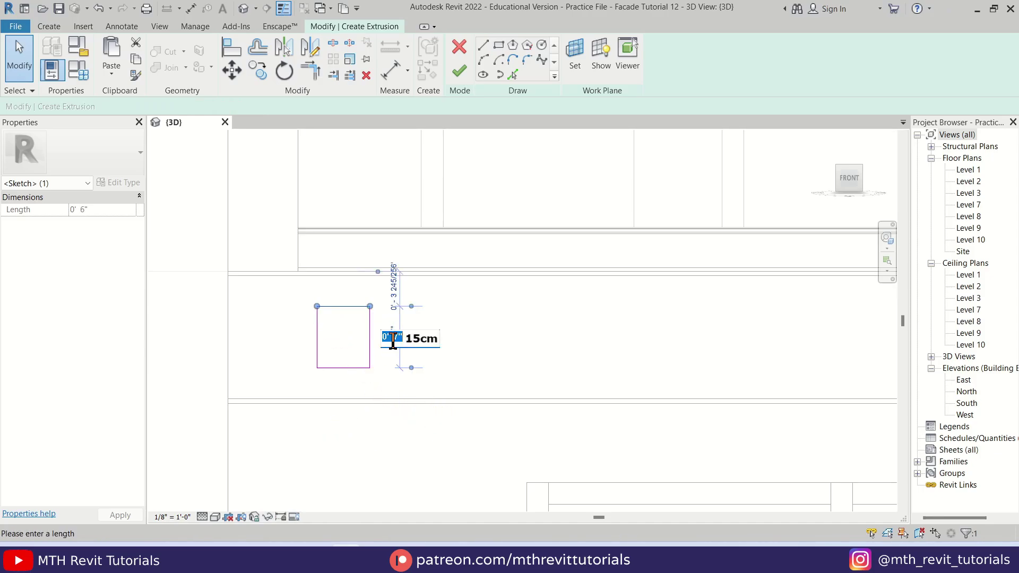
key("Return")
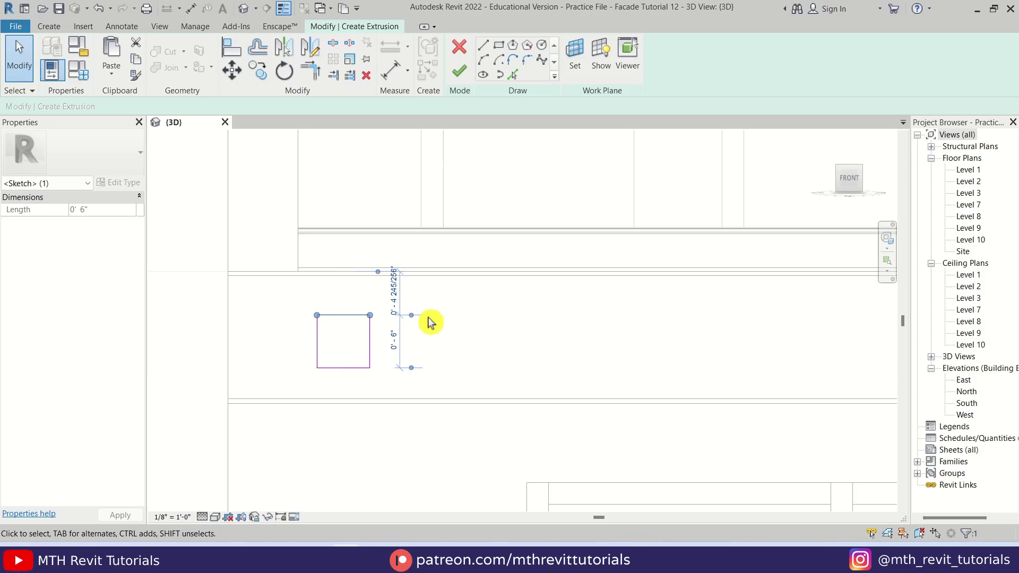
key("Escape")
Step: Offset the whole square loop inward by 1/2" to form a hollow tube profile
left_click(513, 76)
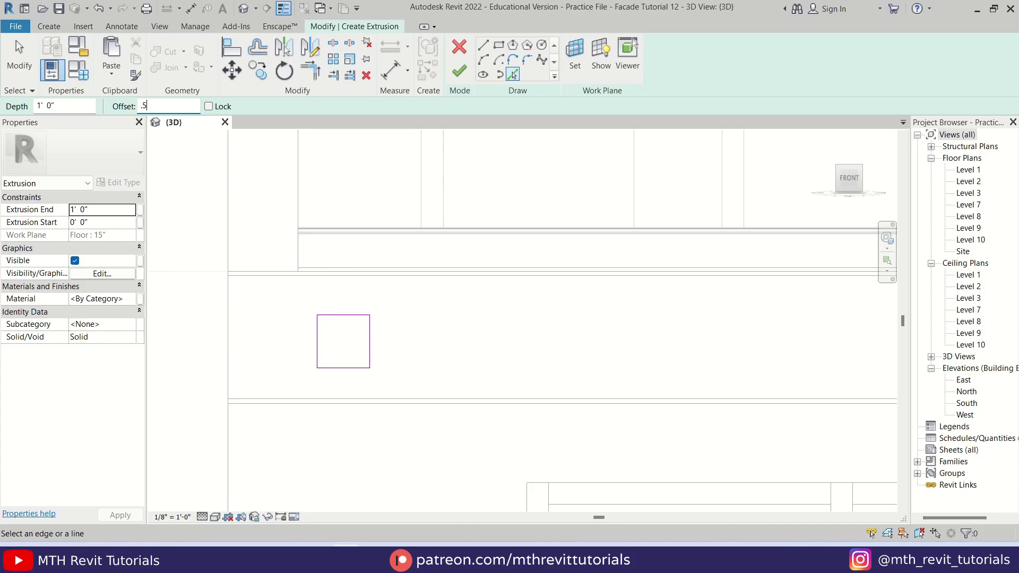
key("Return")
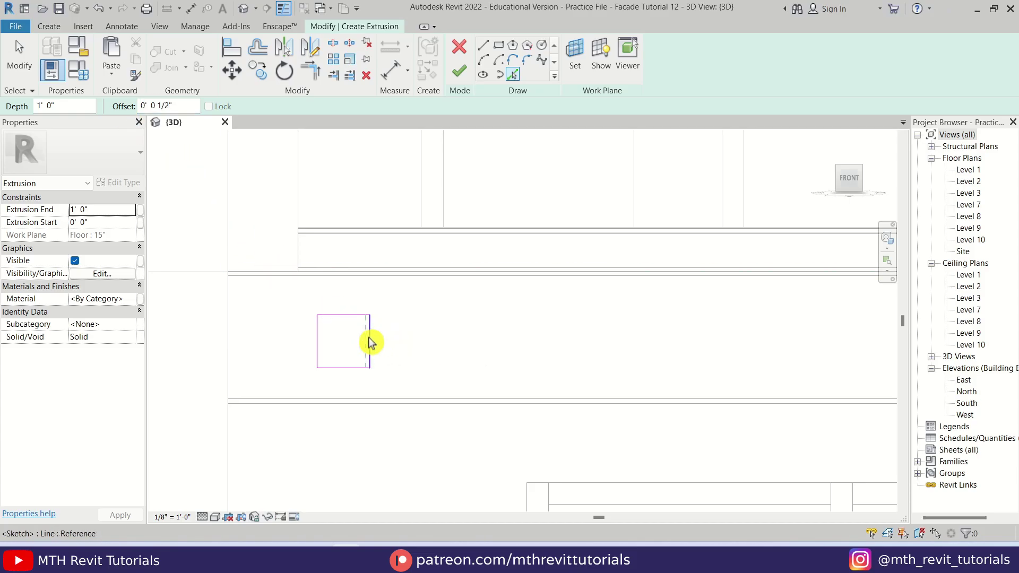
key("Tab")
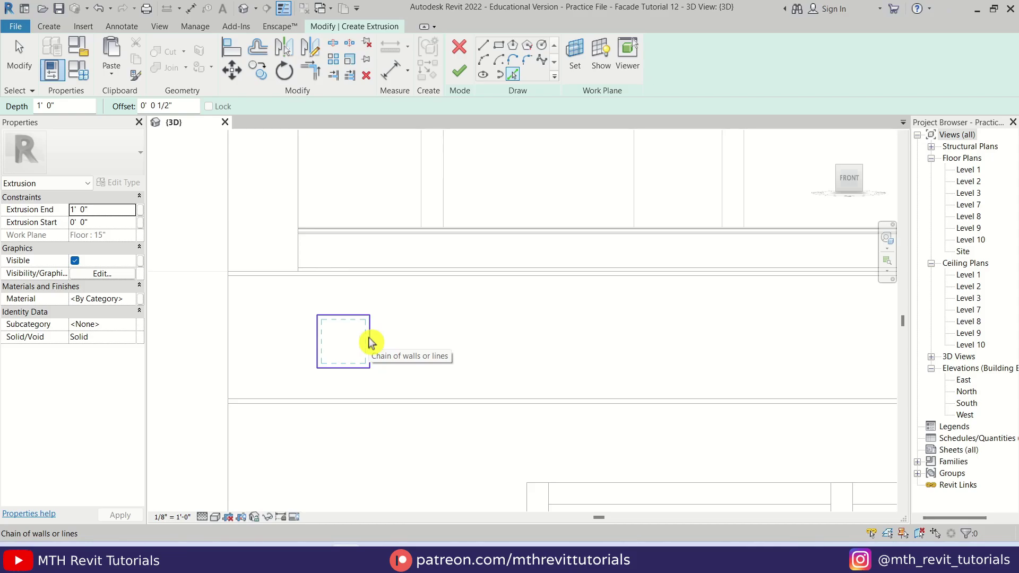
left_click(370, 342)
key("Escape")
scroll(420, 357, "up", 2)
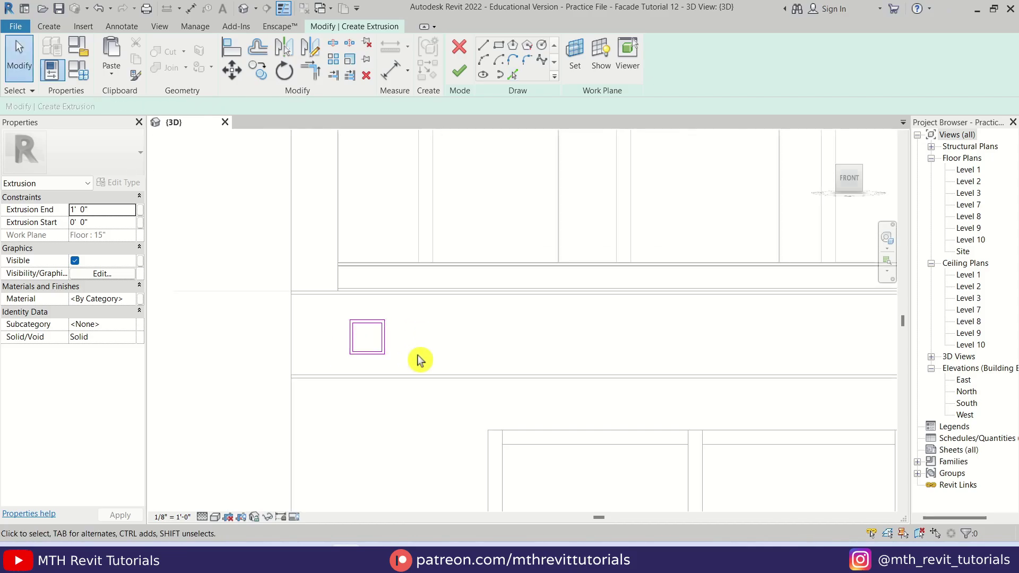
Step: Finish the profile sketch and set the tube's extrusion end to 3'
left_click(465, 81)
middle_click_drag(451, 267, 594, 393, "shift")
scroll(356, 265, "up", 3)
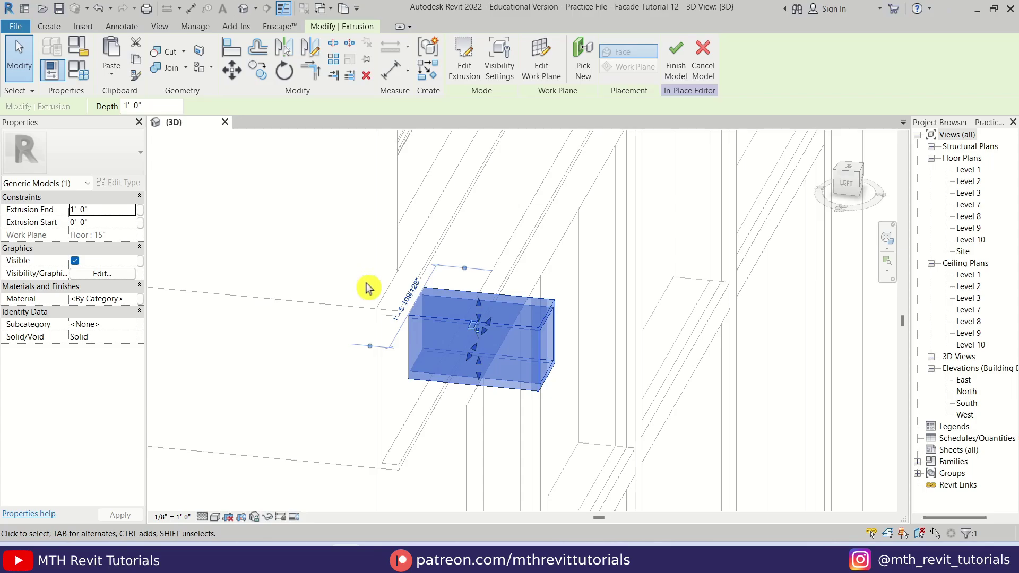
left_click(366, 287)
left_click(523, 332)
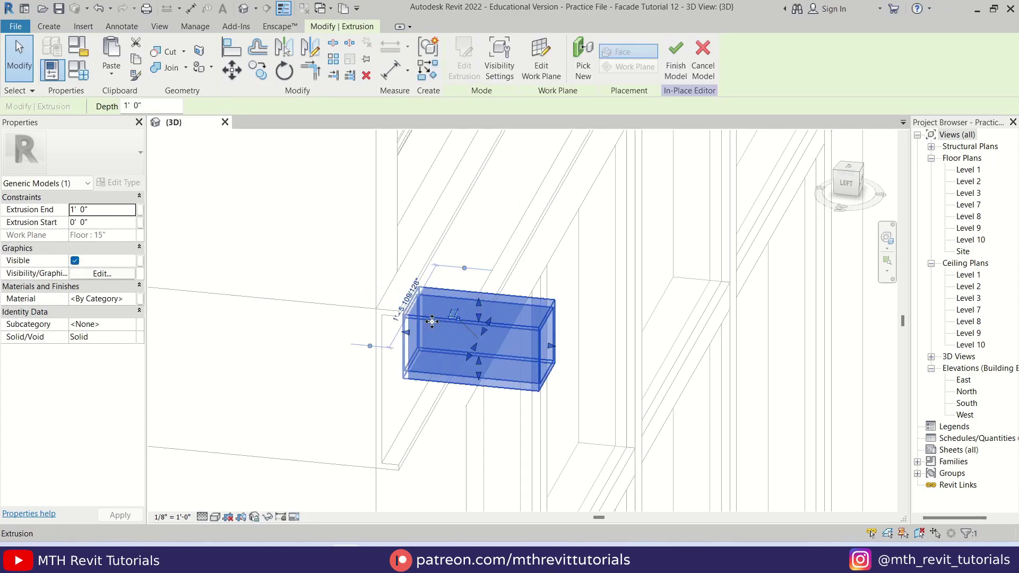
left_click(108, 212)
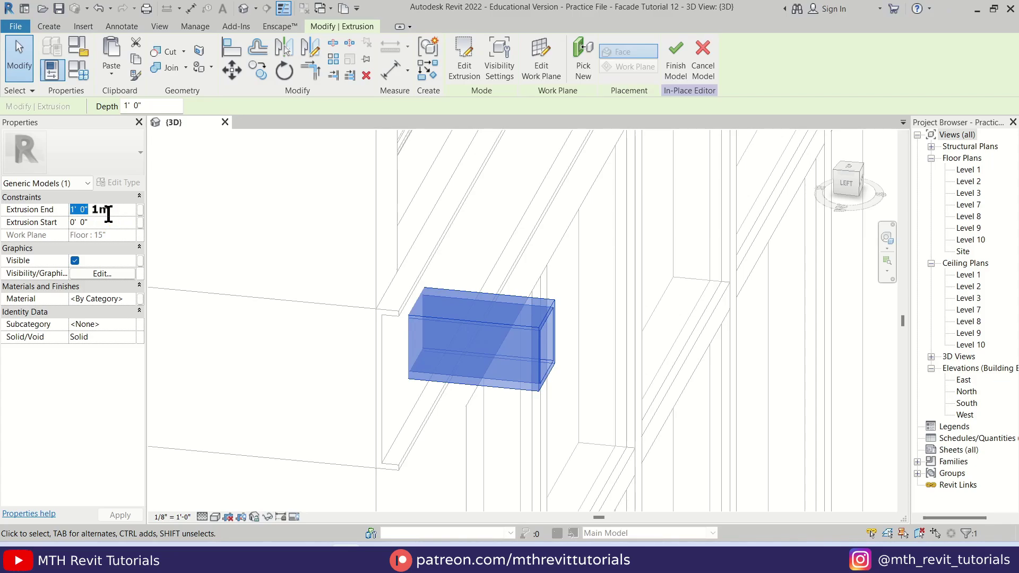
type("3")
Step: Move the slab-side end of the tube outward to an extrusion start of 1/2"
scroll(573, 323, "up", 1)
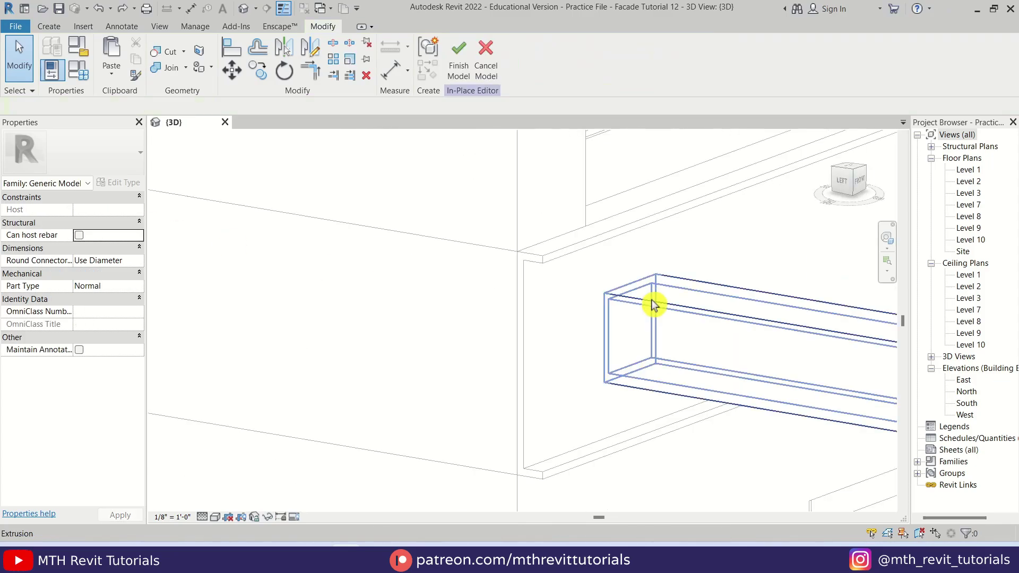
left_click(653, 304)
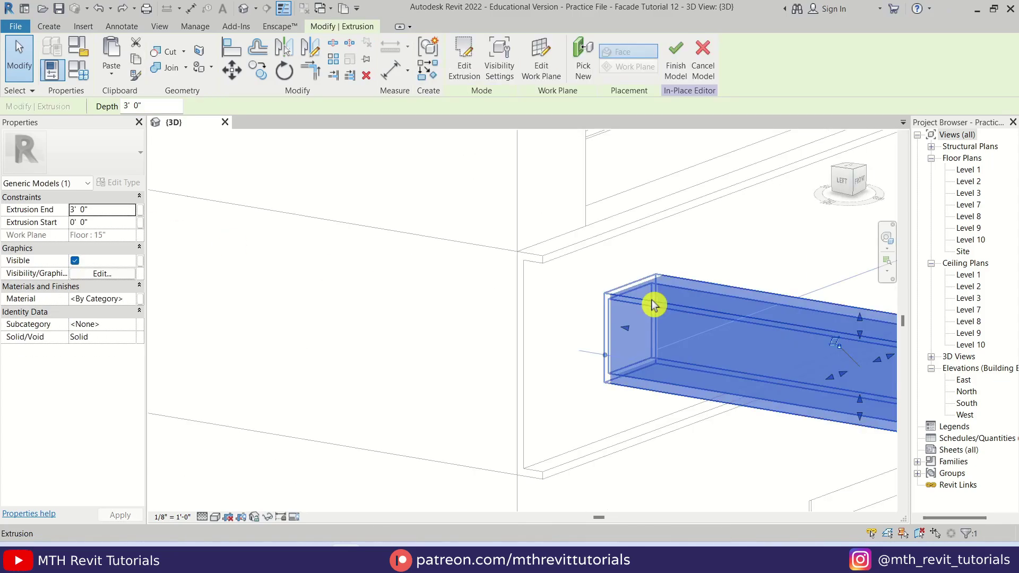
left_click_drag(630, 330, 636, 334)
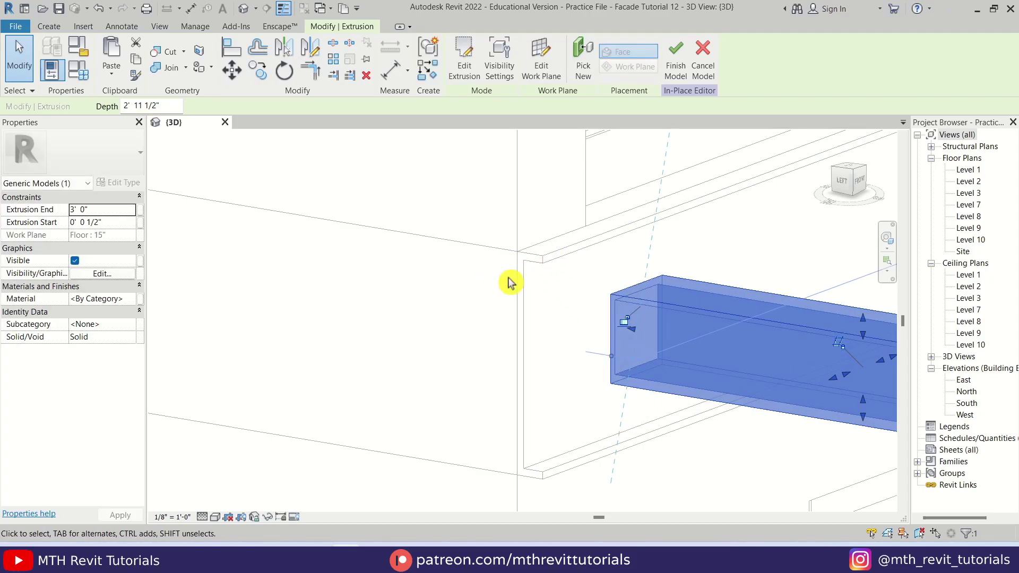
left_click(511, 357)
Step: Examine how the hollow tube projects from the slab edge, then return to the front view
scroll(487, 391, "down", 4)
middle_click_drag(619, 439, 493, 405, "shift")
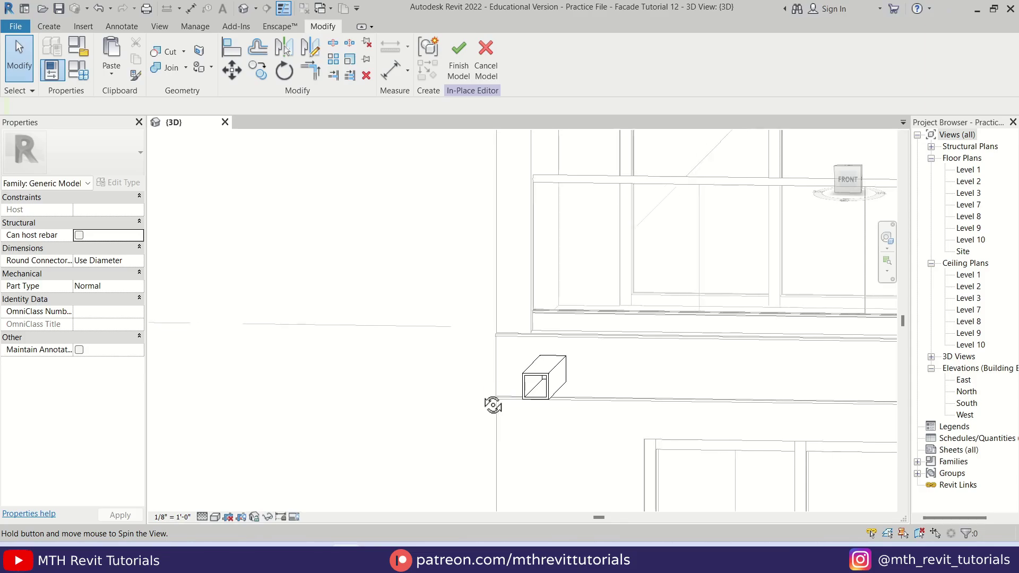
scroll(536, 369, "up", 2)
scroll(557, 378, "up", 2)
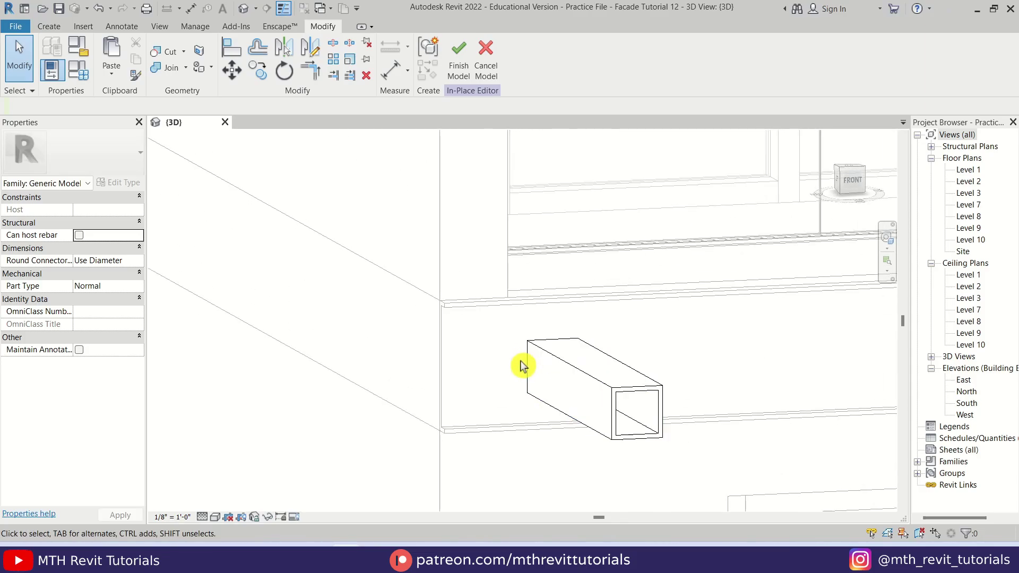
middle_click_drag(532, 371, 548, 425, "shift")
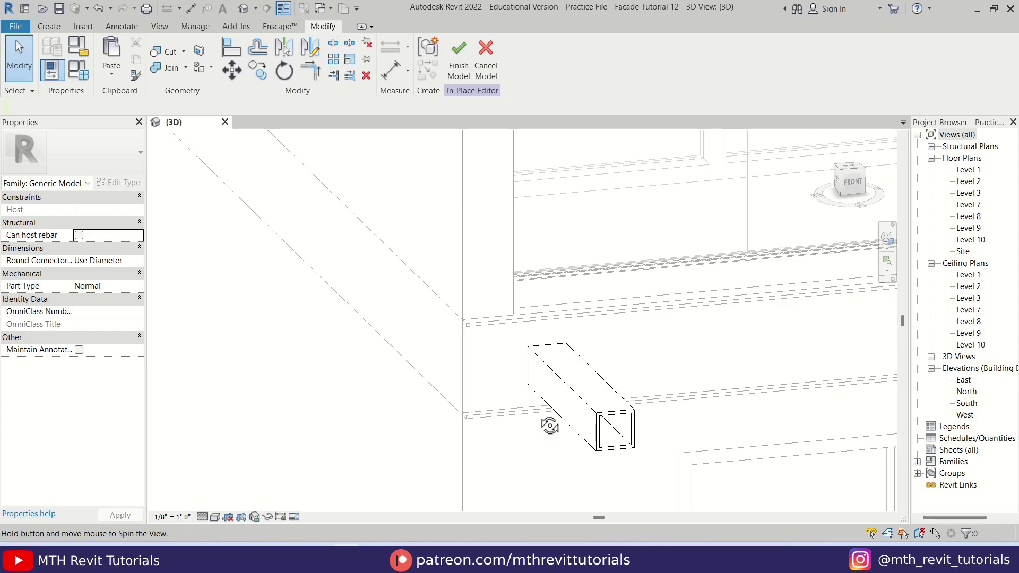
middle_click_drag(582, 387, 587, 389, "shift")
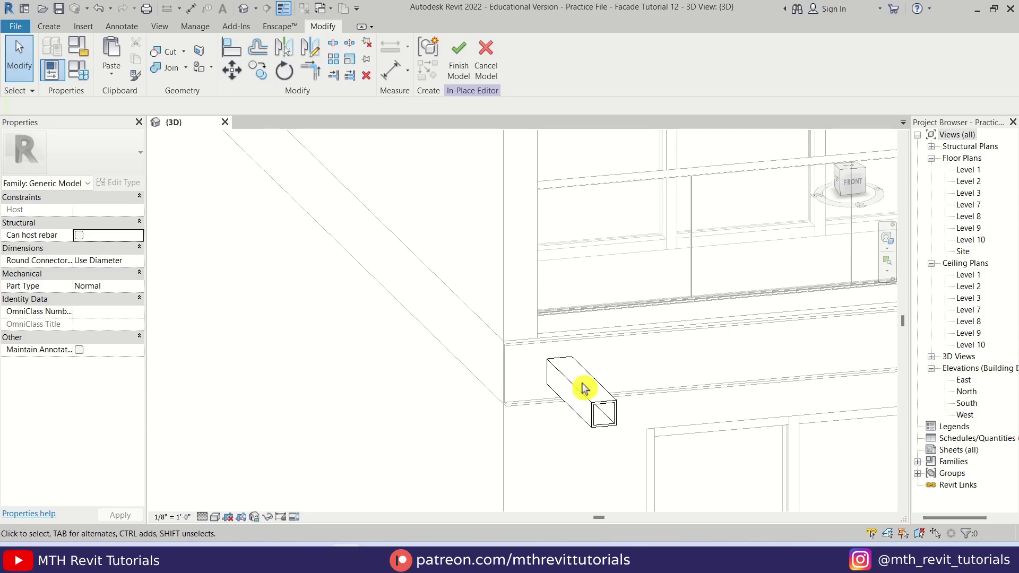
left_click(849, 185)
scroll(543, 307, "up", 10)
Step: Dimension the horizontal distance from the slab's left end to the near side of the tube
left_click(482, 360)
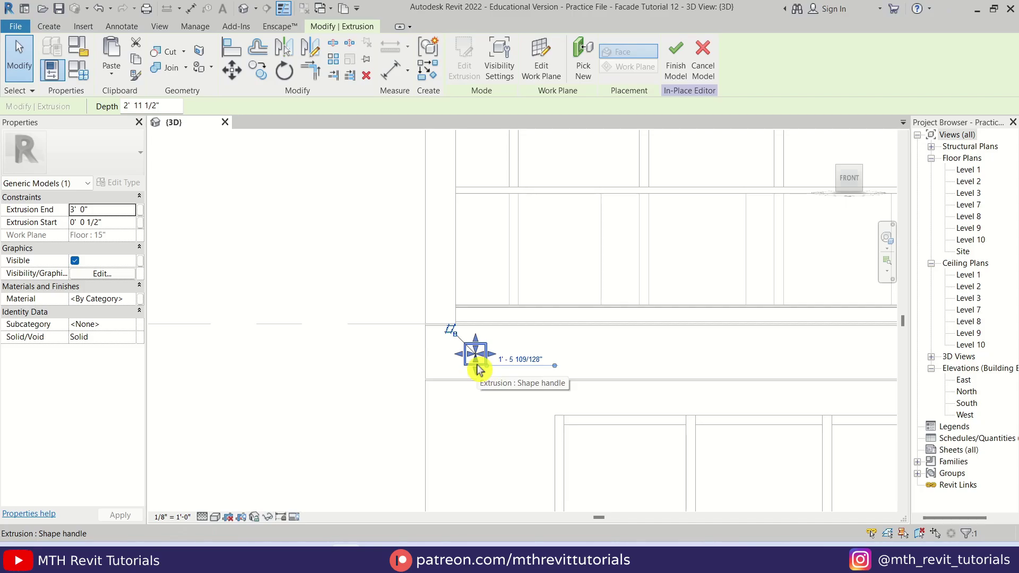
key("Escape")
scroll(428, 357, "up", 2)
key("d")
key("i")
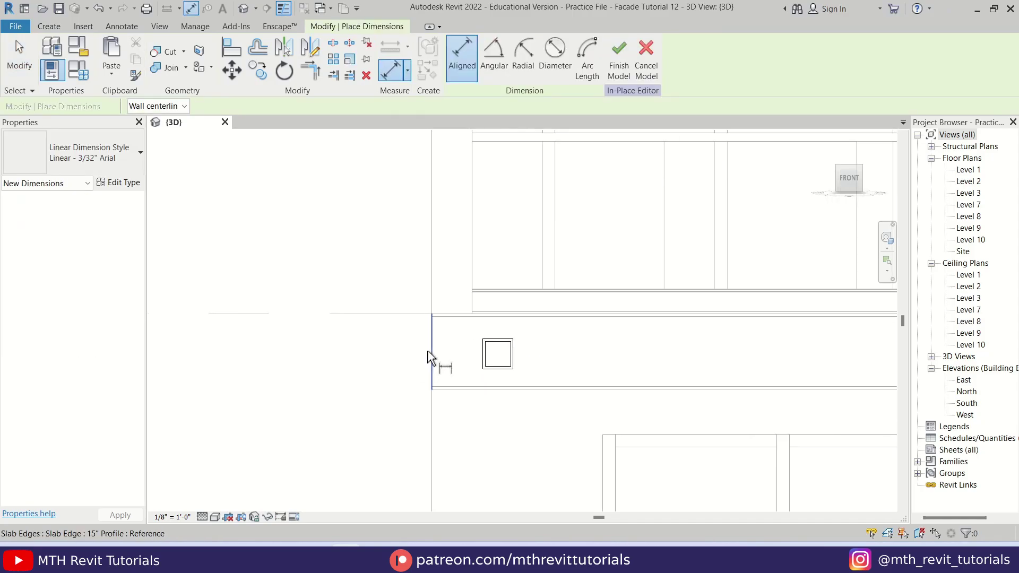
left_click(431, 354)
left_click(550, 355)
key("Escape")
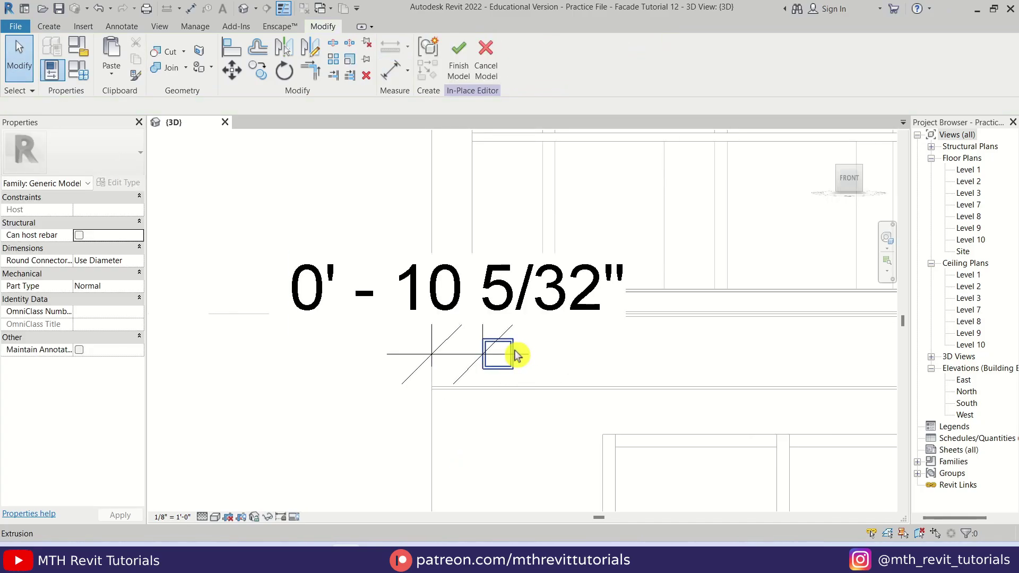
Step: Set the distance between the slab's left end and the tube to 1', and delete the dimension
left_click(513, 351)
left_click(418, 317)
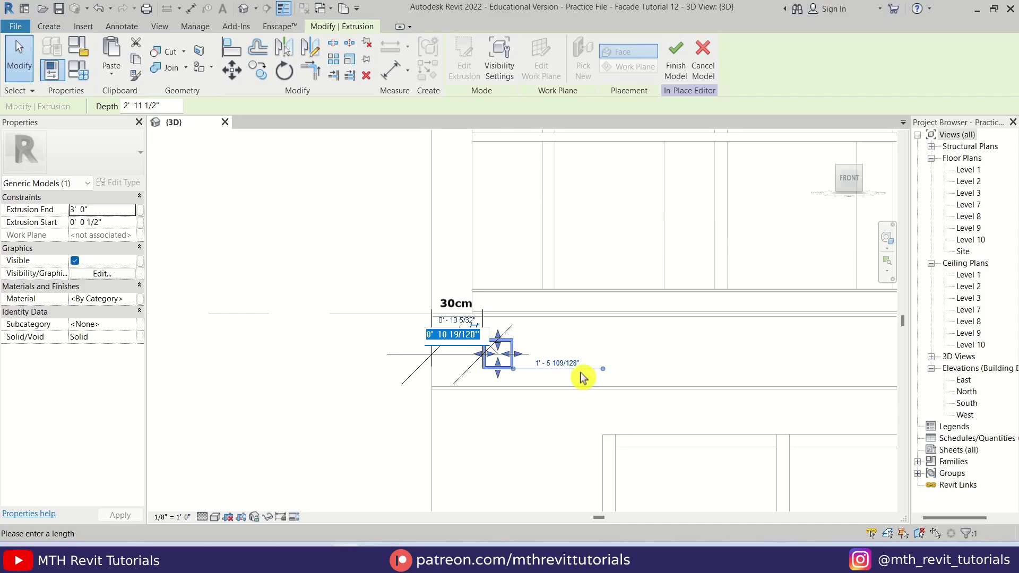
type("1")
key("Return")
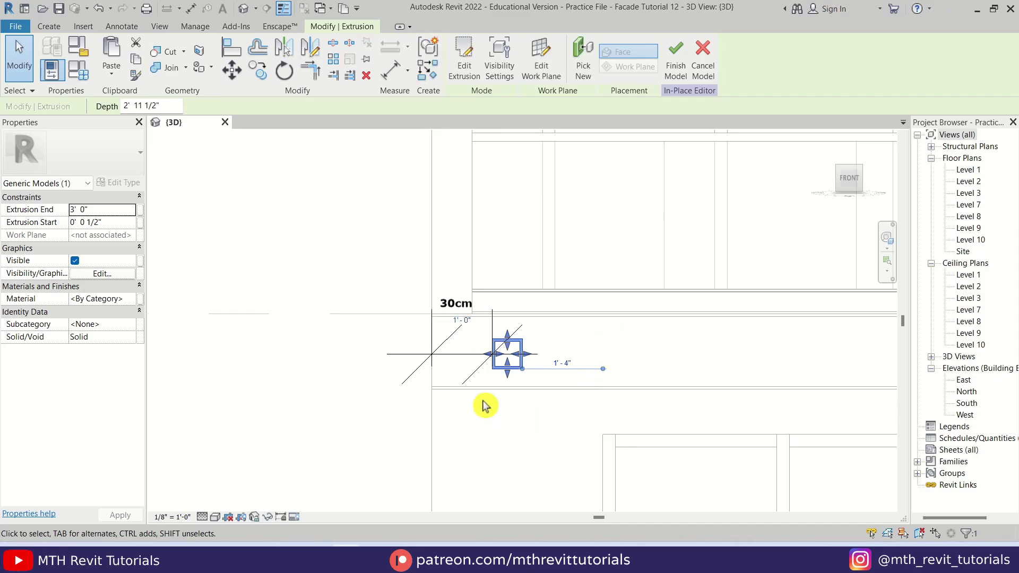
left_click(444, 366)
left_click(453, 358)
key("Delete")
scroll(455, 358, "down", 1)
middle_click_drag(455, 359, 269, 342)
Step: Associate the tube's material with a new type parameter named Metal Support under Materials and Finishes
left_click_drag(364, 294, 275, 374)
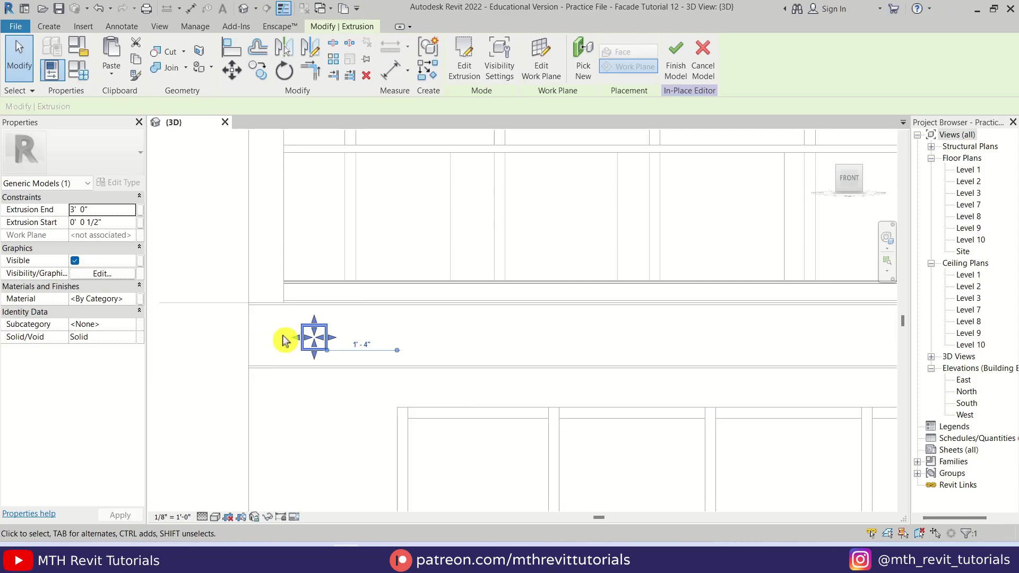
left_click(141, 301)
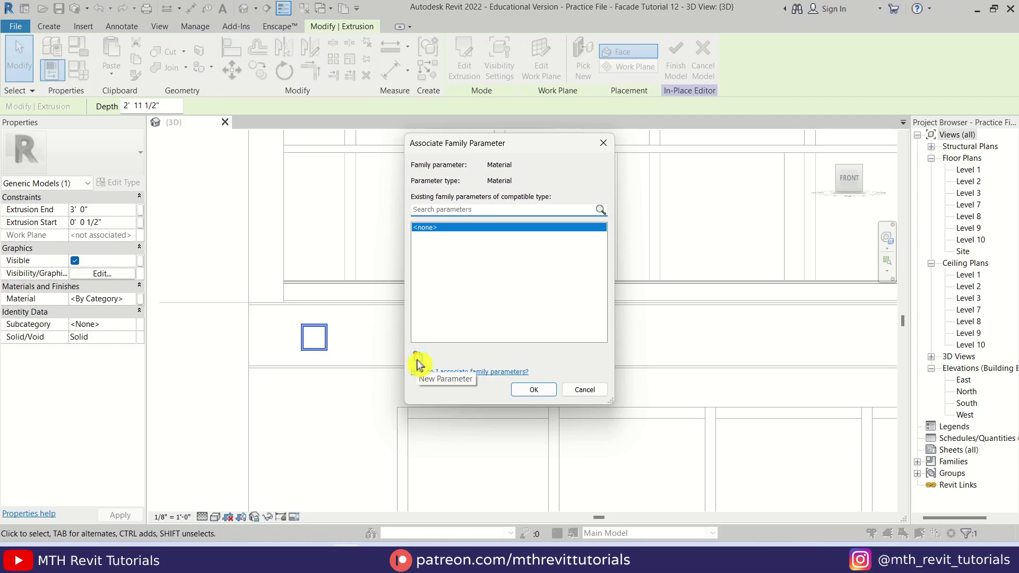
left_click(416, 360)
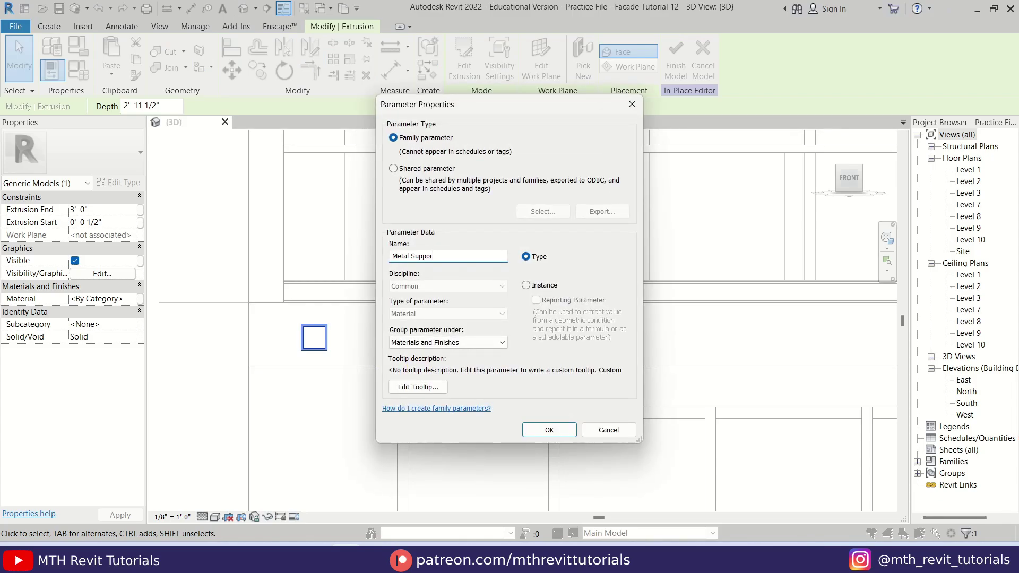
left_click(546, 432)
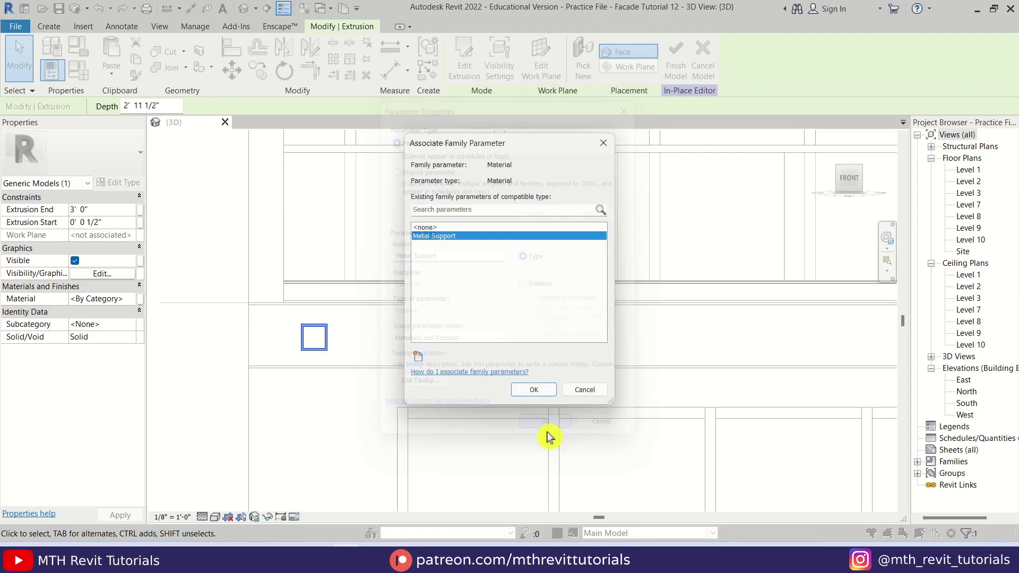
left_click(534, 391)
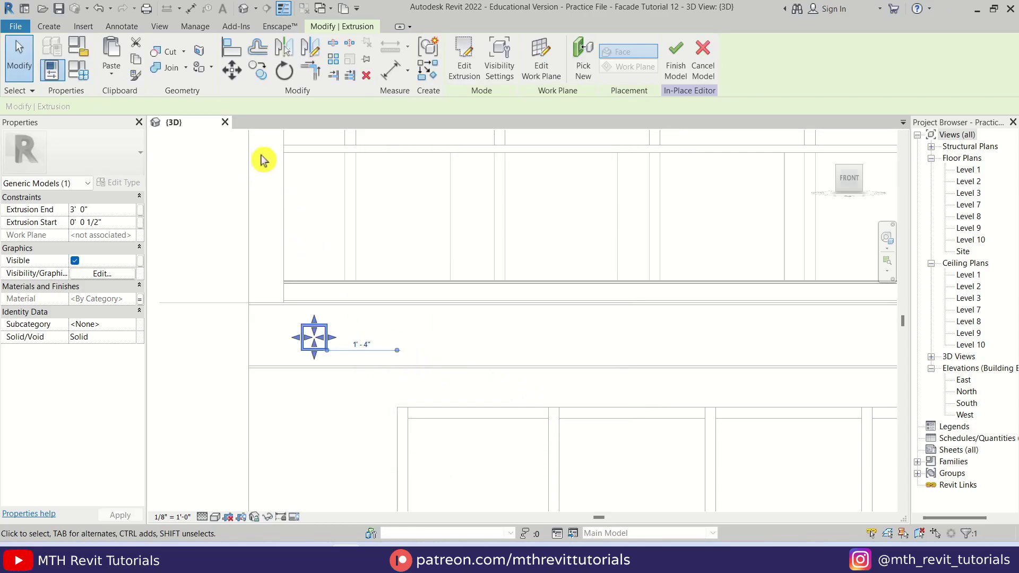
Step: Array the tube linearly as a grouped set of 2, moving the last one flush with the slab's right end
left_click(336, 62)
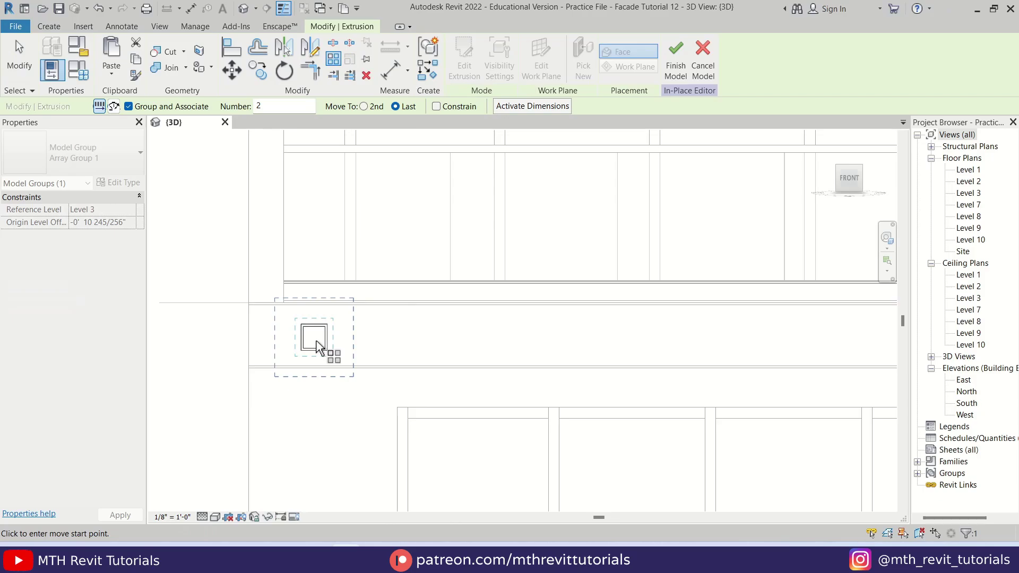
scroll(314, 342, "up", 2)
left_click(326, 338)
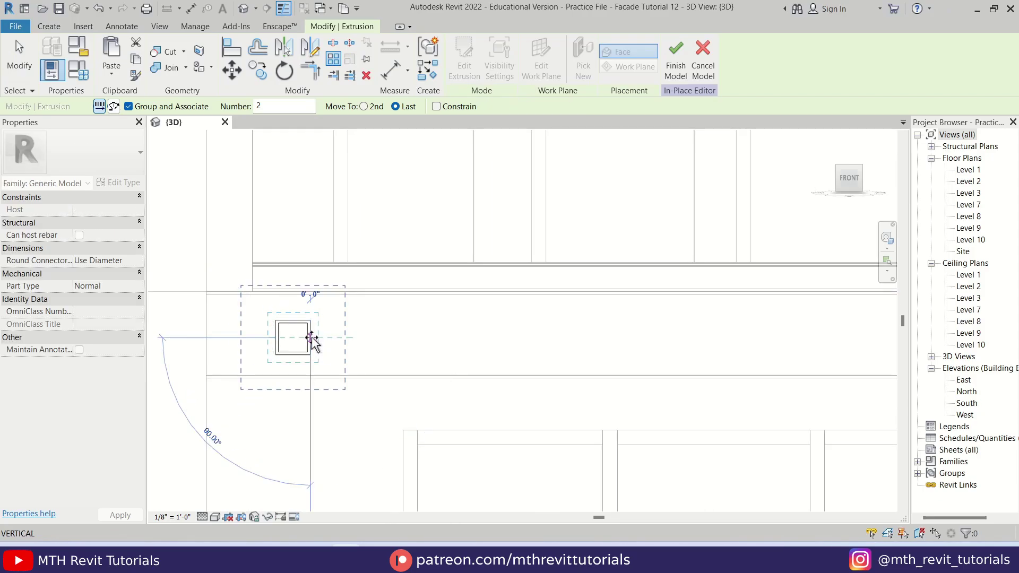
scroll(313, 338, "down", 2)
middle_click_drag(514, 338, 342, 347)
left_click(398, 109)
scroll(380, 340, "down", 5)
scroll(622, 337, "up", 4)
scroll(571, 332, "up", 2)
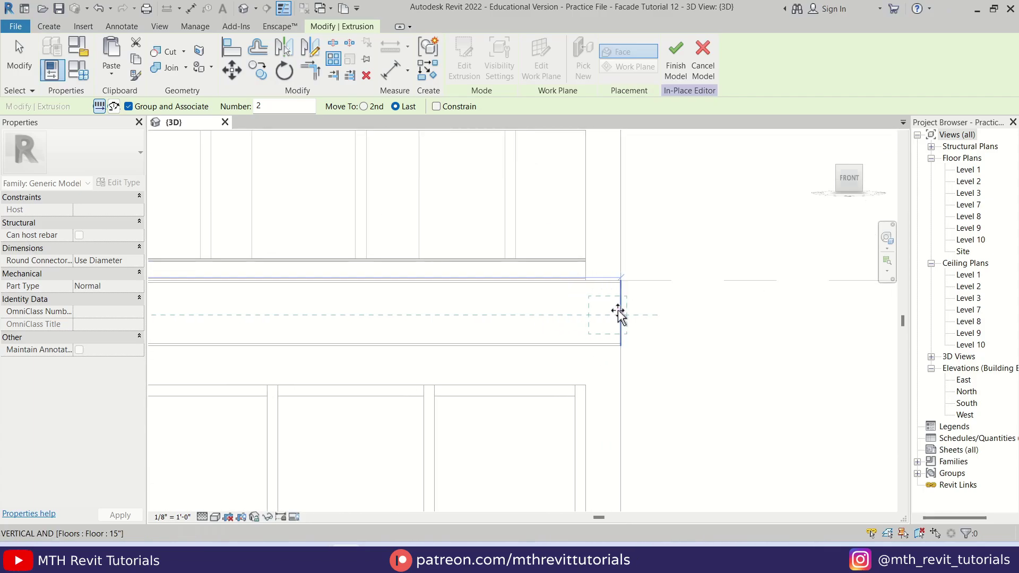
left_click(620, 314)
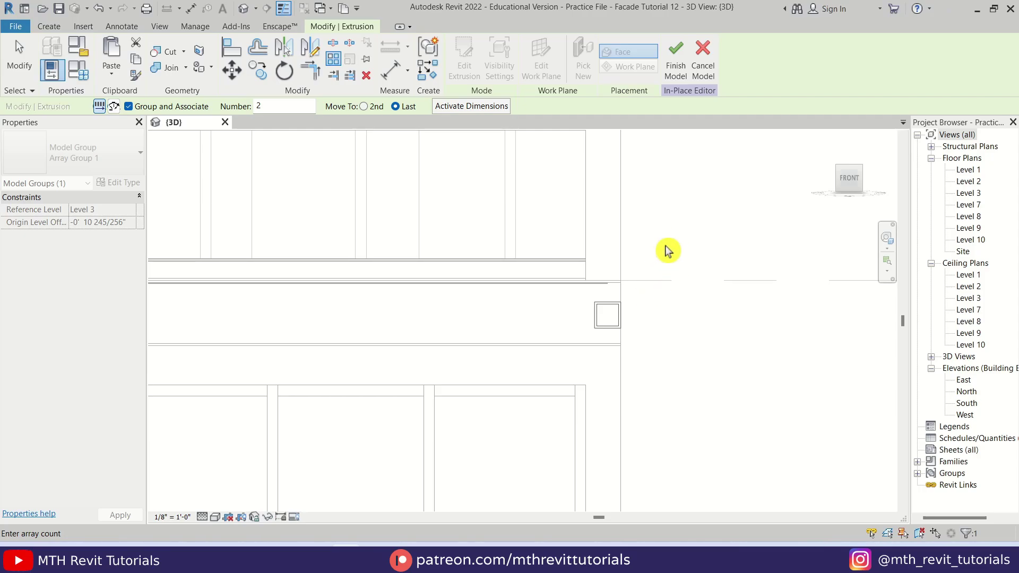
key("Return")
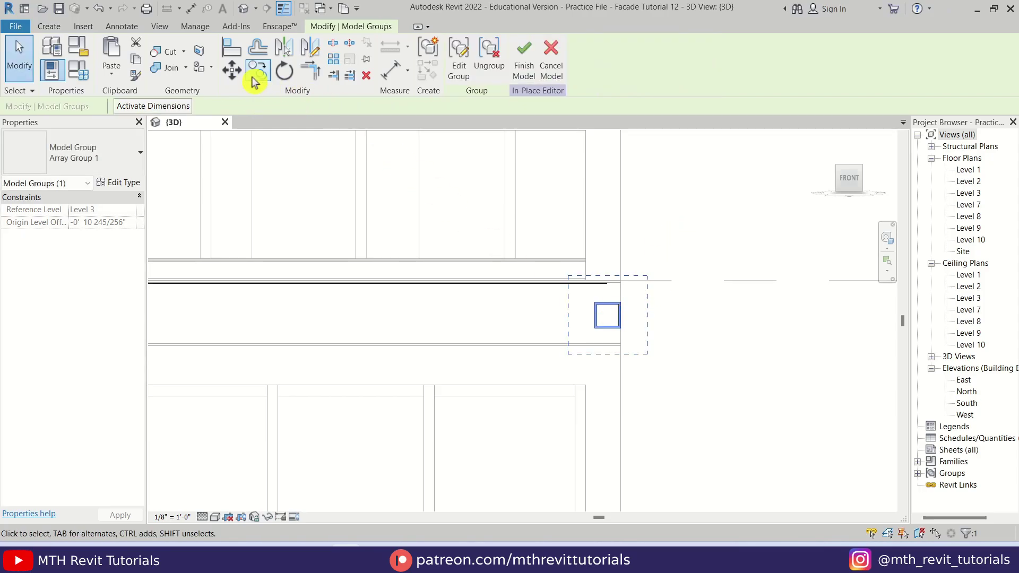
Step: Move the array's last tube 1' inward from the slab's right end, and set the array count to 8
left_click(232, 69)
scroll(619, 326, "up", 3)
left_click(600, 279)
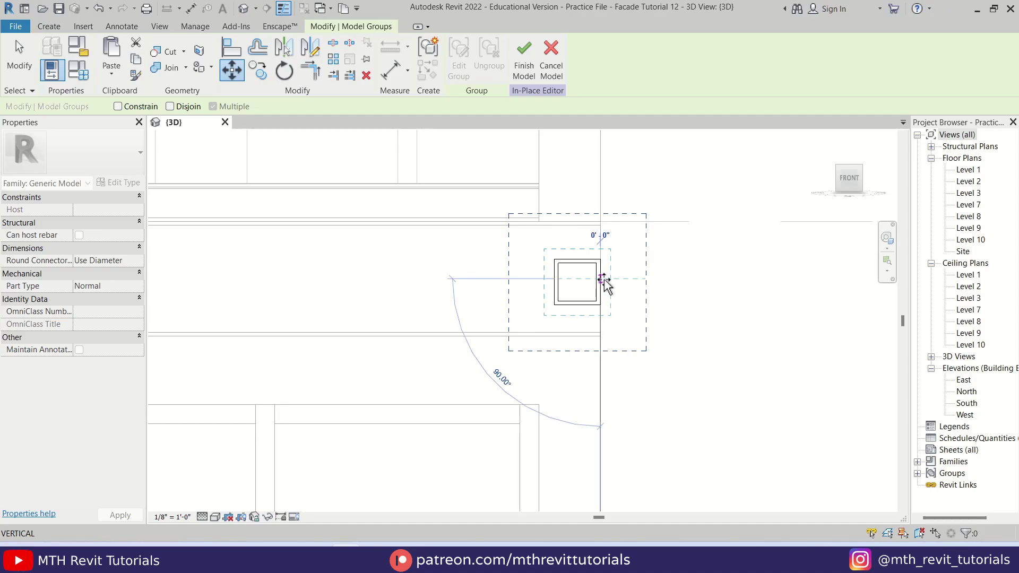
type("1")
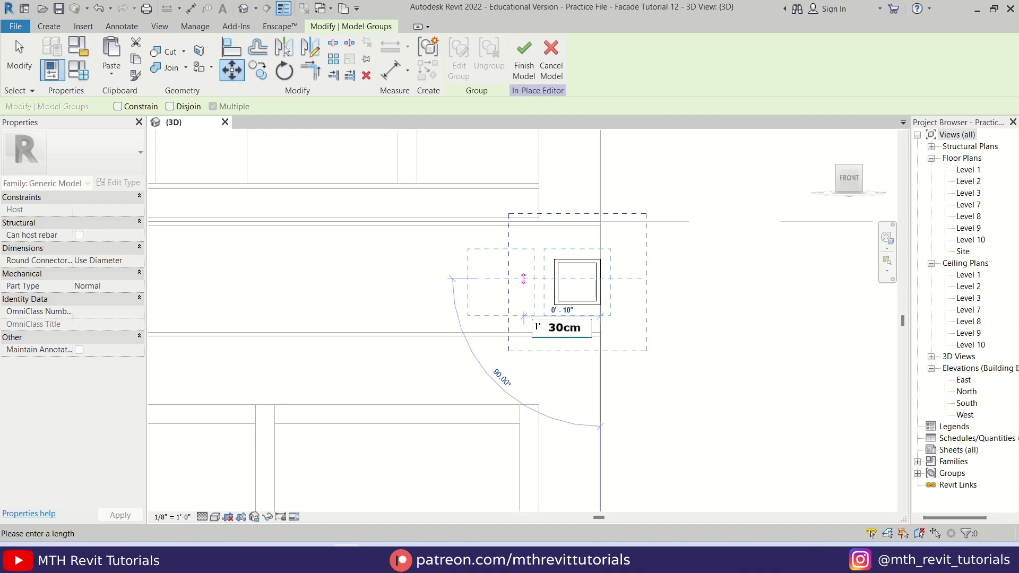
key("Return")
key("Escape")
scroll(530, 286, "down", 5)
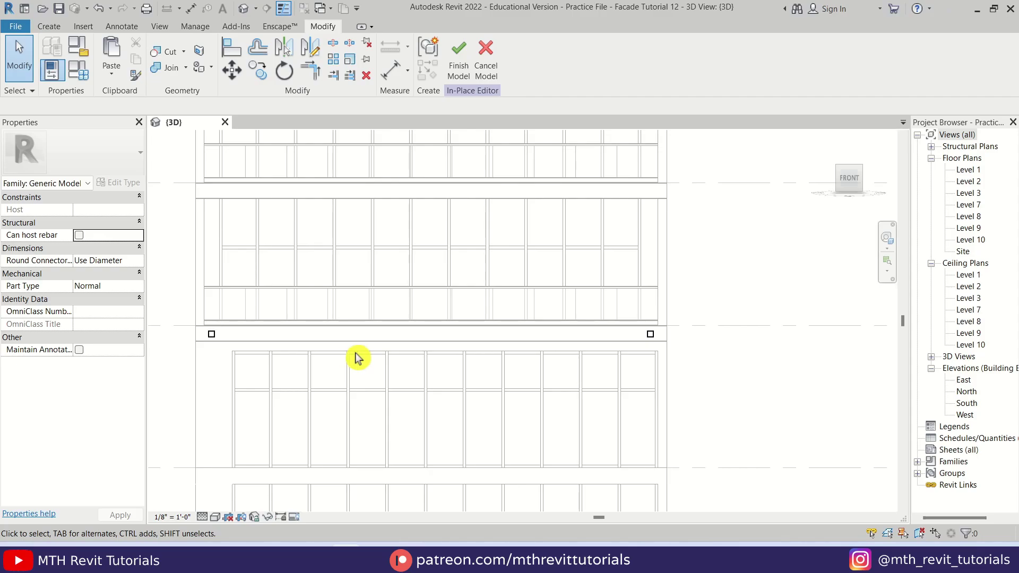
left_click(654, 339)
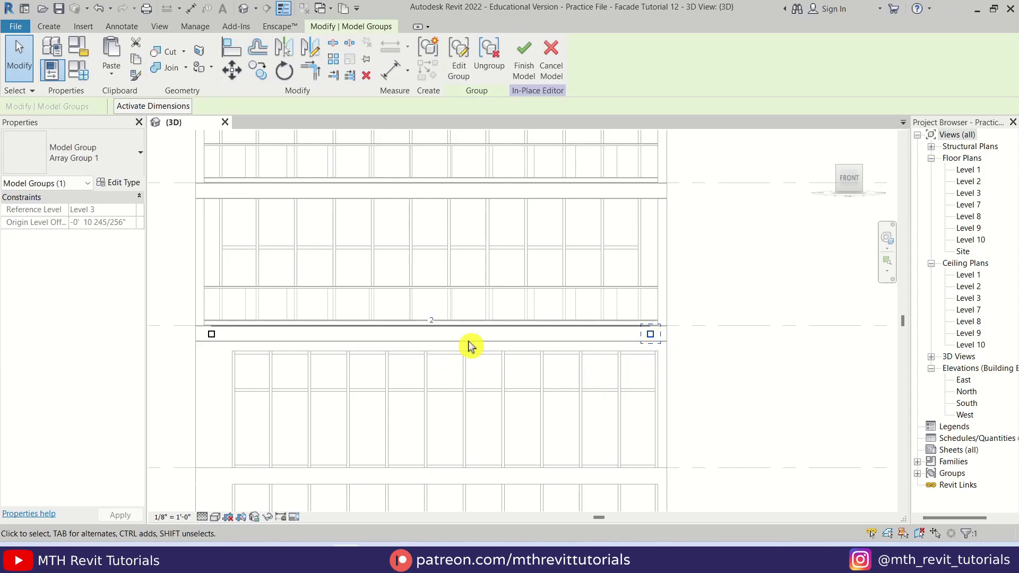
left_click(431, 320)
Step: Copy the whole row of arrayed tubes up to each of the seven slab edges above, using the slab edge's lower corner as reference
left_click_drag(171, 312, 700, 406)
left_click(262, 74)
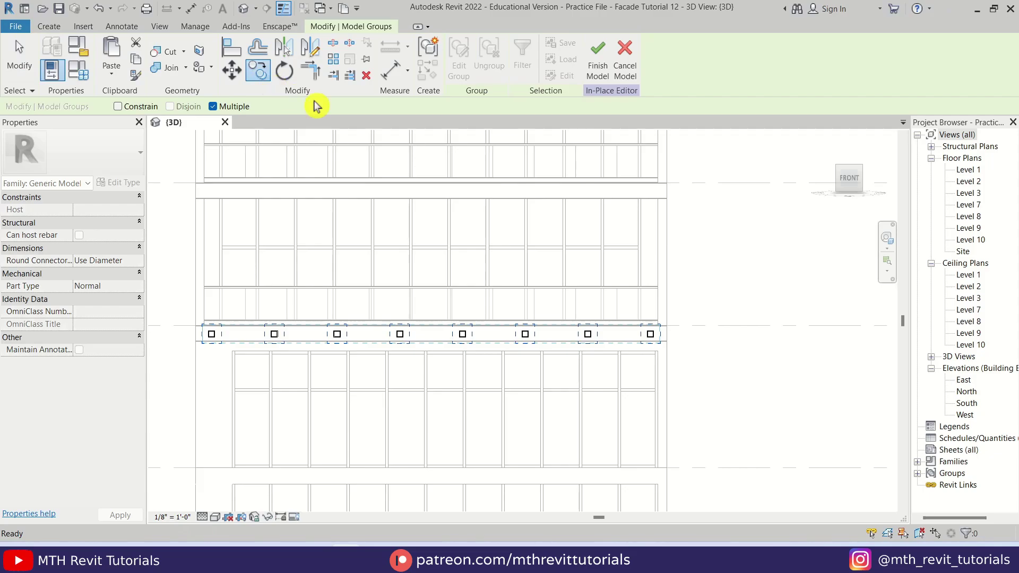
scroll(684, 346, "up", 5)
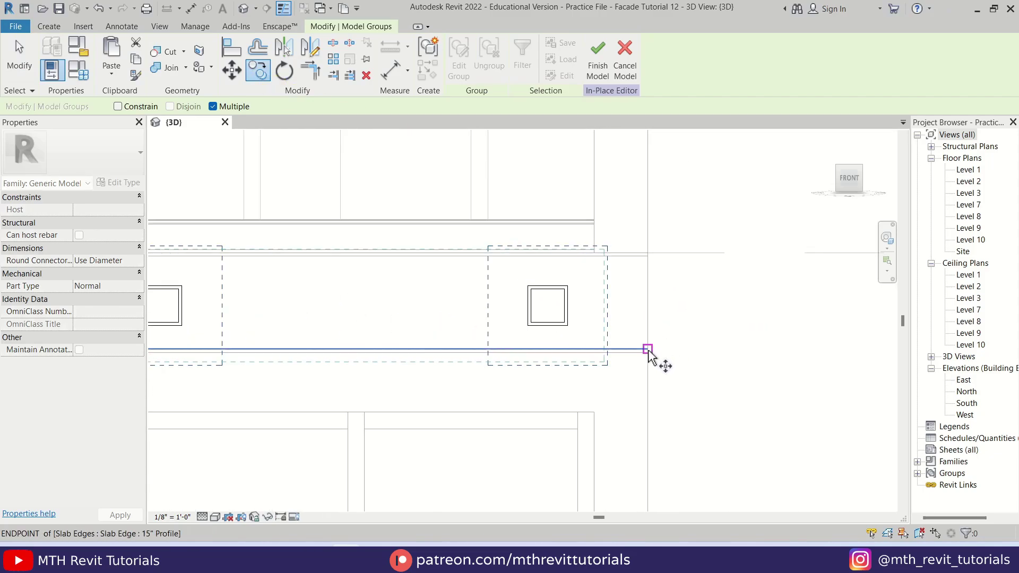
left_click(647, 349)
scroll(653, 366, "down", 3)
middle_click_drag(624, 175, 651, 488)
scroll(700, 363, "up", 1)
scroll(704, 333, "up", 1)
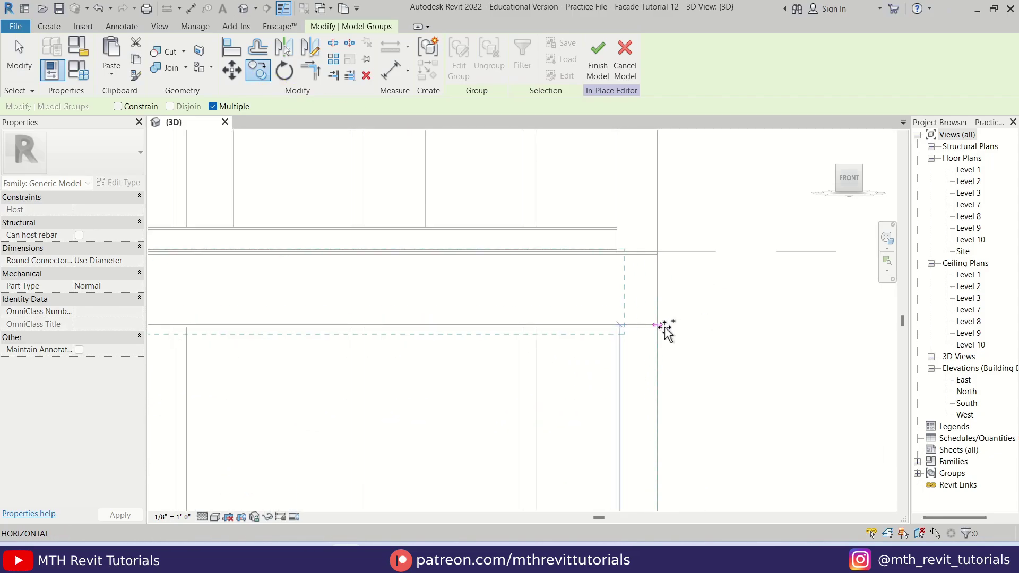
left_click(657, 324)
scroll(659, 322, "down", 2)
middle_click_drag(673, 178, 712, 419)
scroll(717, 343, "up", 1)
left_click(686, 390)
scroll(686, 390, "down", 3)
middle_click_drag(693, 199, 721, 460)
scroll(723, 460, "up", 3)
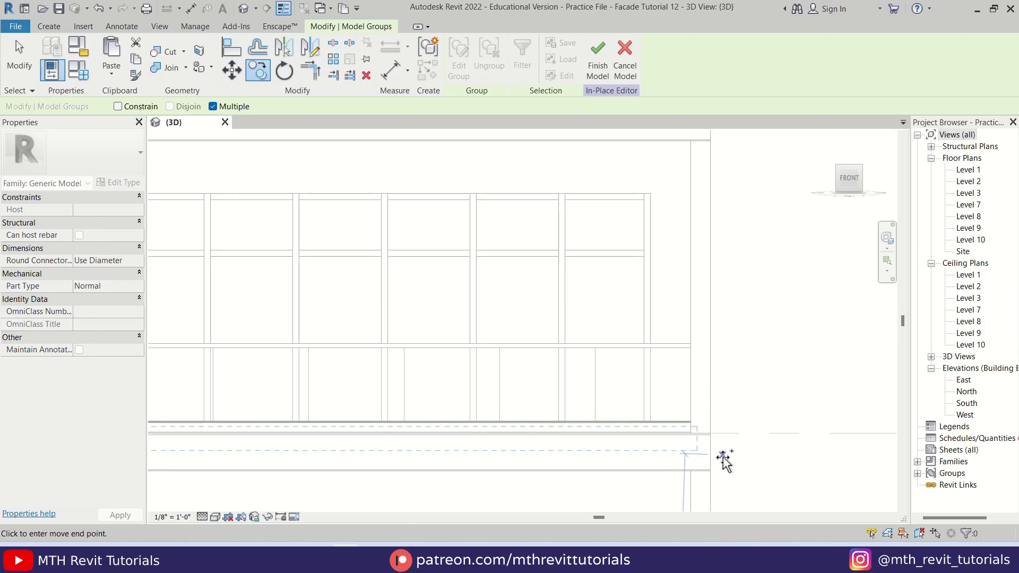
left_click(705, 467)
scroll(705, 467, "down", 2)
left_click(685, 380)
scroll(696, 414, "down", 2)
middle_click_drag(698, 208, 724, 416)
scroll(721, 416, "up", 2)
left_click(712, 412)
scroll(714, 424, "down", 3)
middle_click_drag(734, 272, 745, 387)
scroll(743, 388, "up", 4)
left_click(691, 423)
scroll(693, 427, "down", 2)
middle_click_drag(674, 213, 671, 427)
scroll(673, 426, "up", 2)
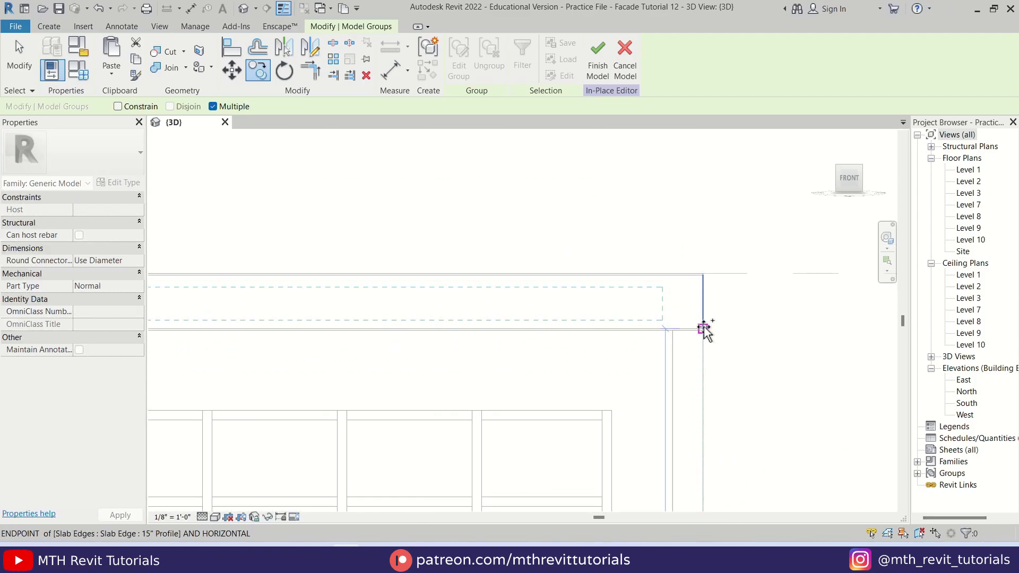
left_click(703, 327)
scroll(690, 324, "down", 5)
key("Escape")
key("Escape")
Step: Finish the in-place model of the support tubes and check the rows along the tower's front
middle_click_drag(539, 302, 648, 350, "shift")
middle_click_drag(648, 350, 594, 254)
scroll(653, 270, "down", 2)
scroll(563, 330, "down", 3)
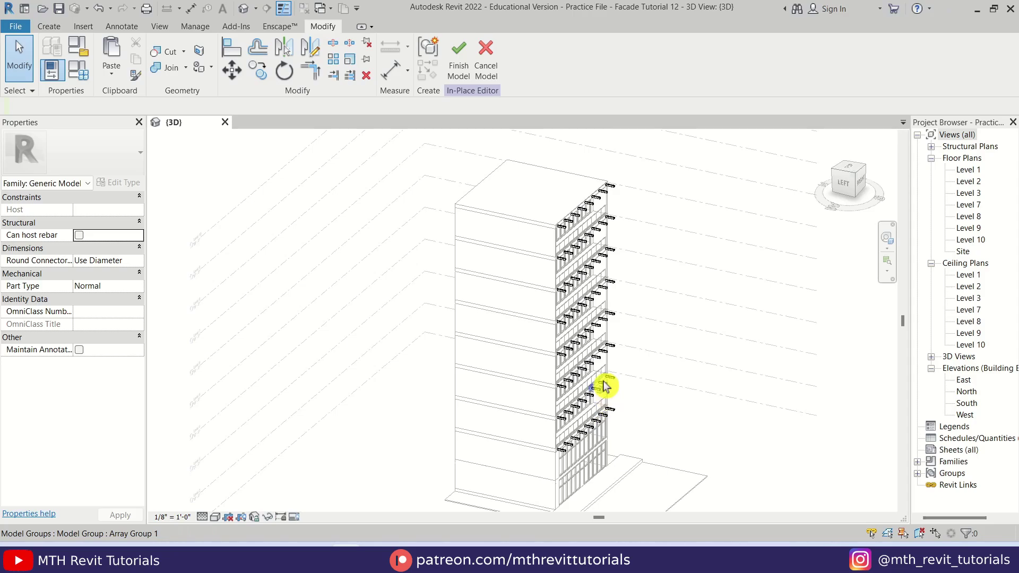
left_click(455, 77)
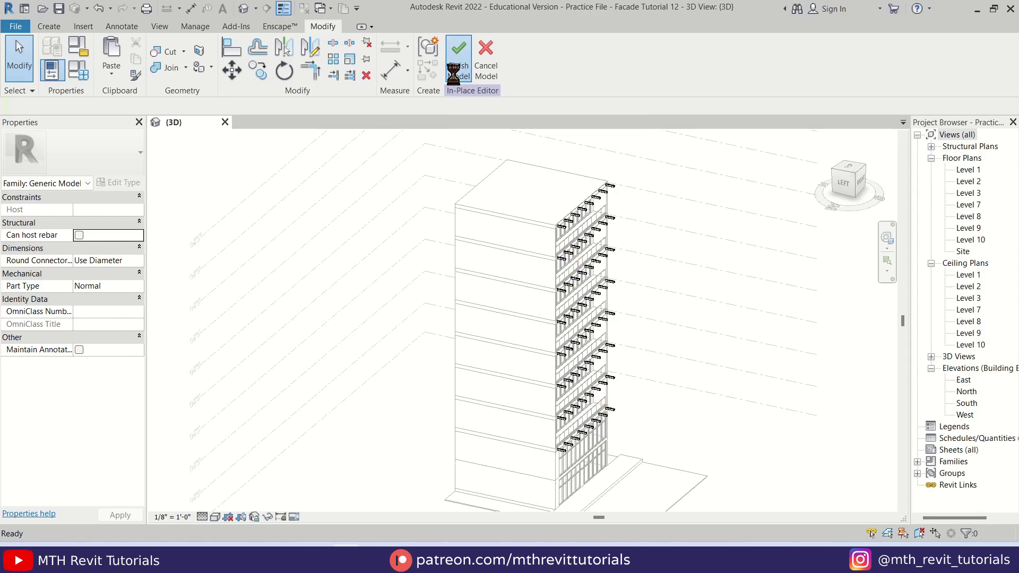
scroll(614, 345, "up", 3)
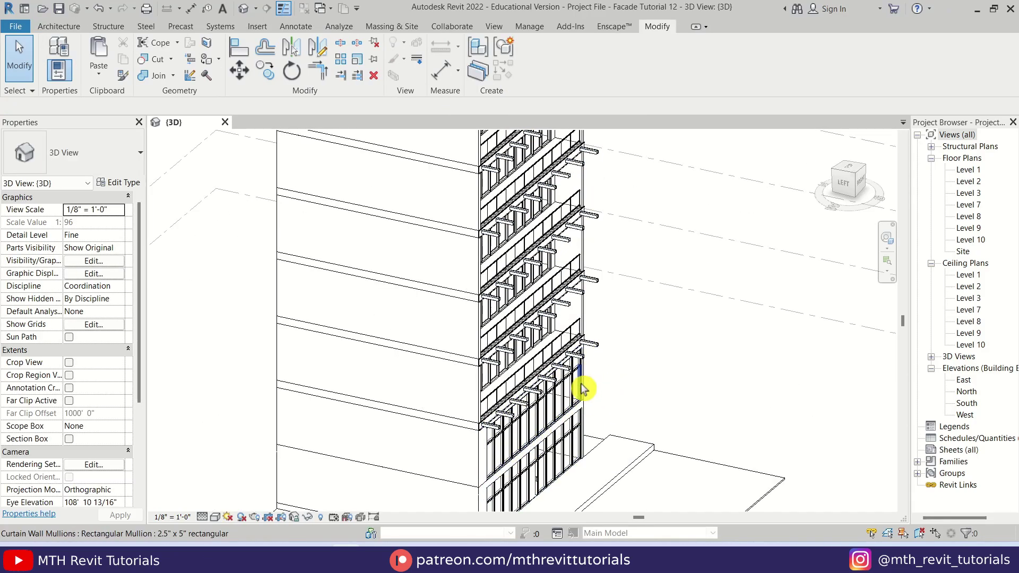
middle_click_drag(614, 335, 621, 401)
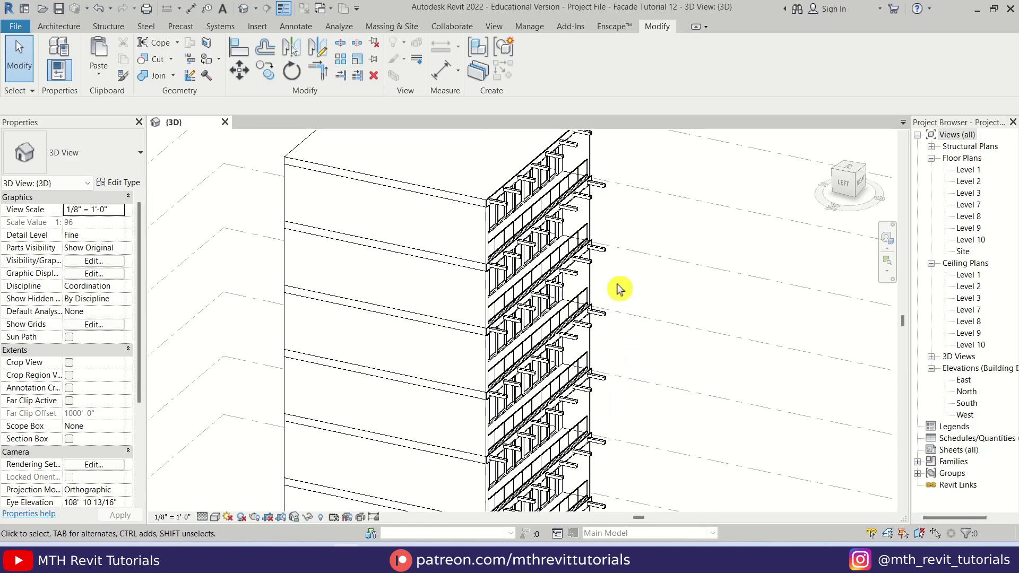
Step: Start a new in-place mass with the name Mass 1
left_click(407, 26)
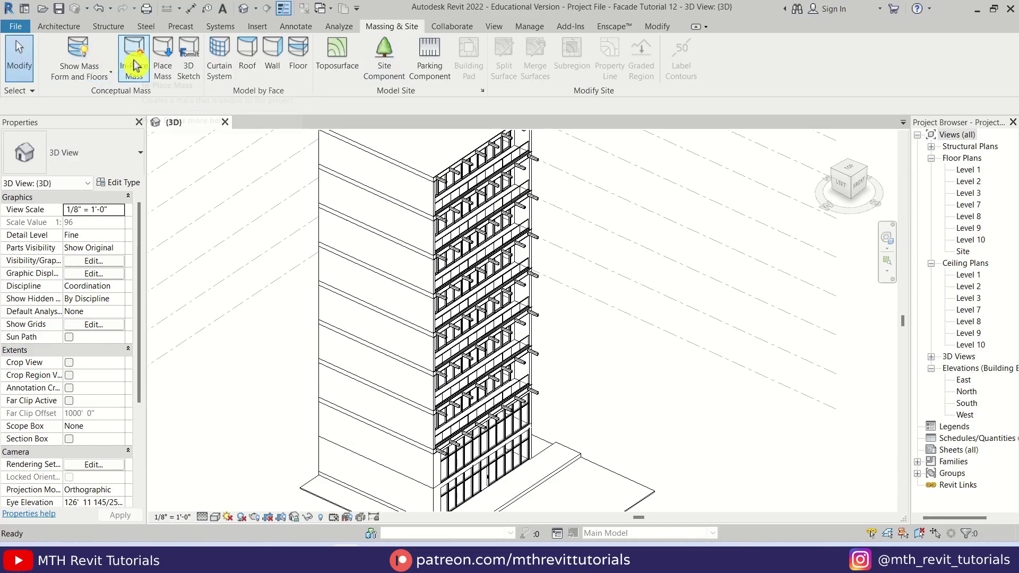
left_click(135, 61)
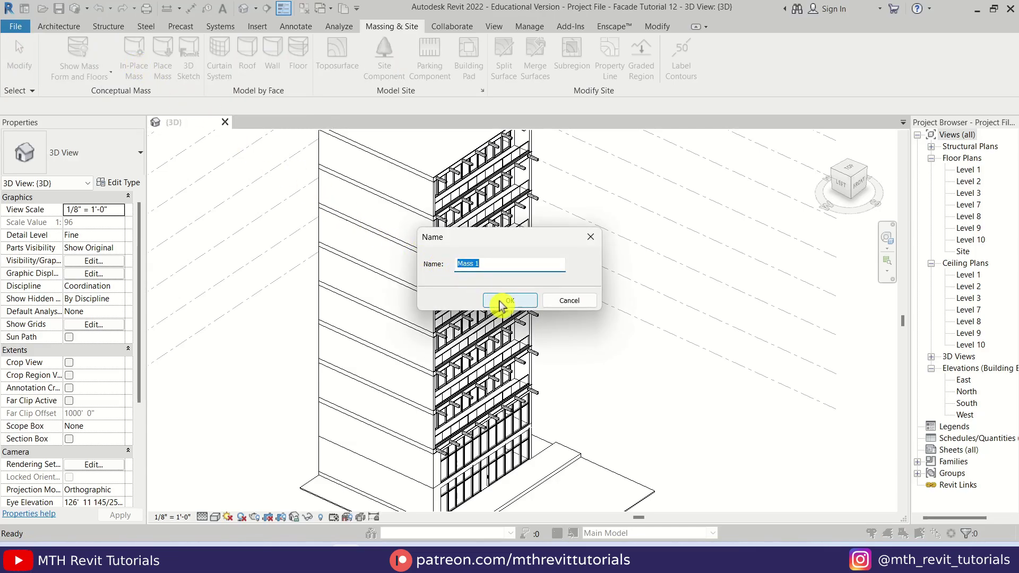
left_click(501, 301)
middle_click_drag(639, 354, 618, 373)
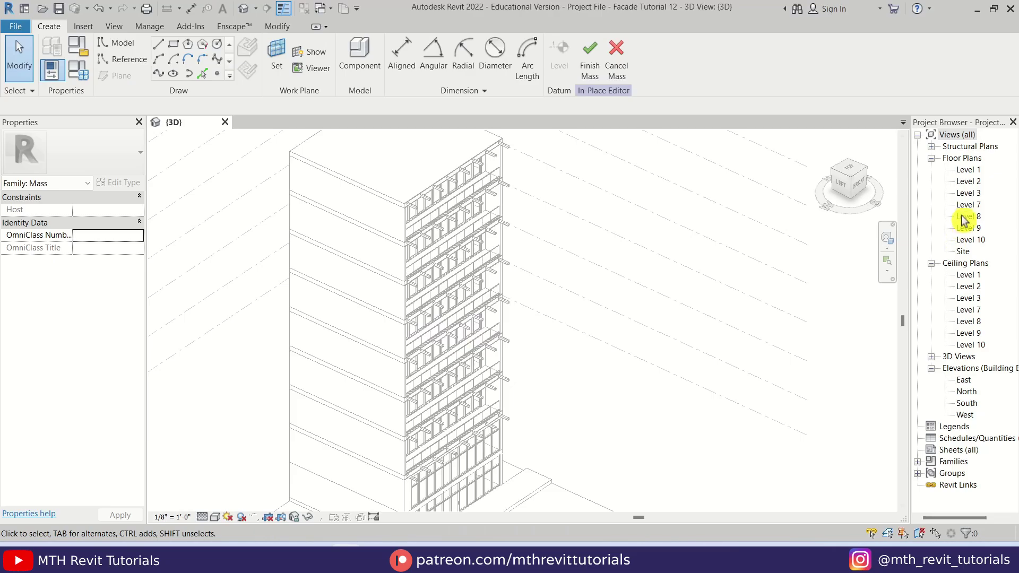
Step: Open the Level 3 floor plan at the row of support tubes in front of the slab
scroll(553, 374, "down", 2)
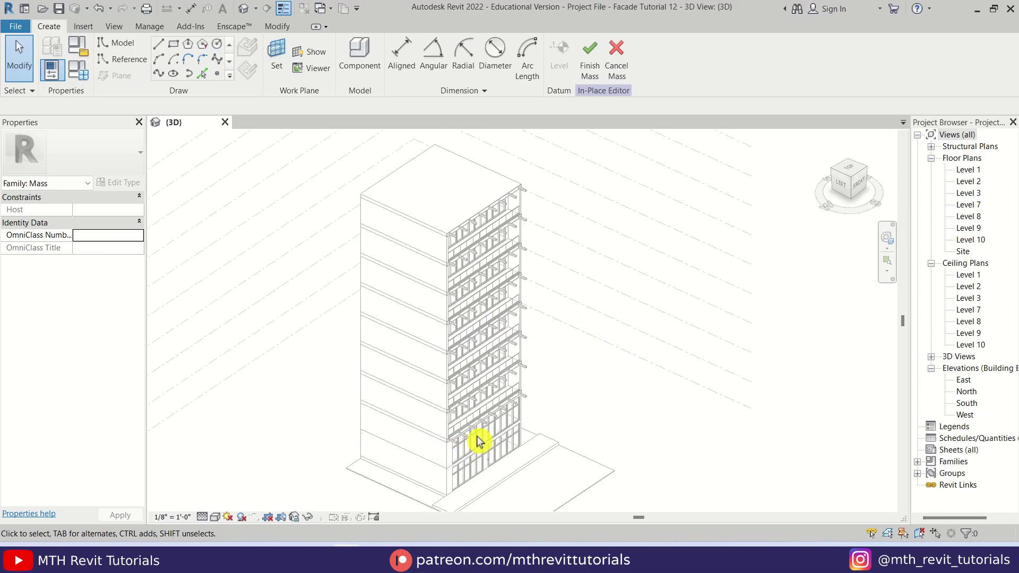
scroll(446, 448, "up", 1)
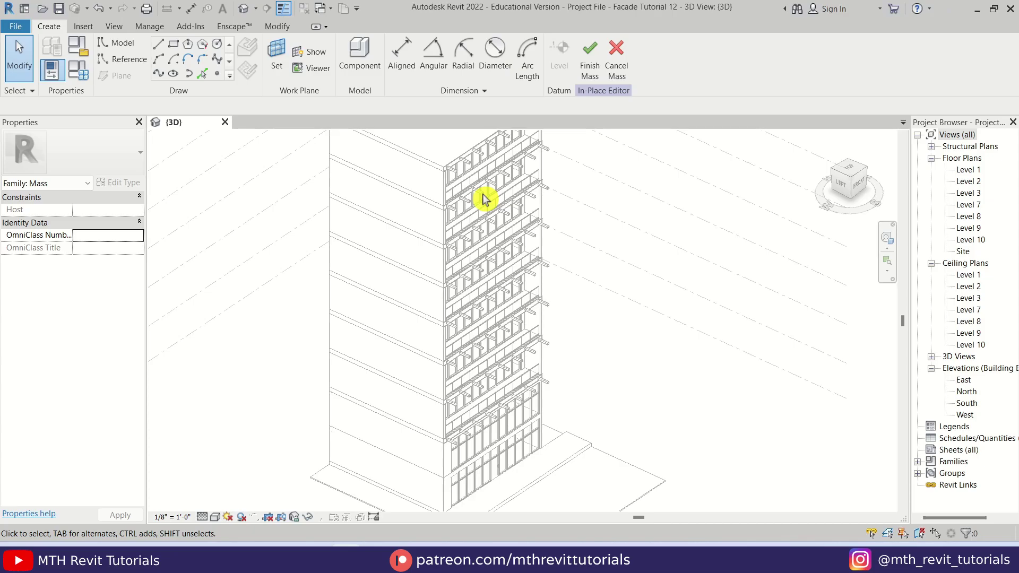
scroll(483, 194, "down", 1)
middle_click_drag(483, 195, 454, 296)
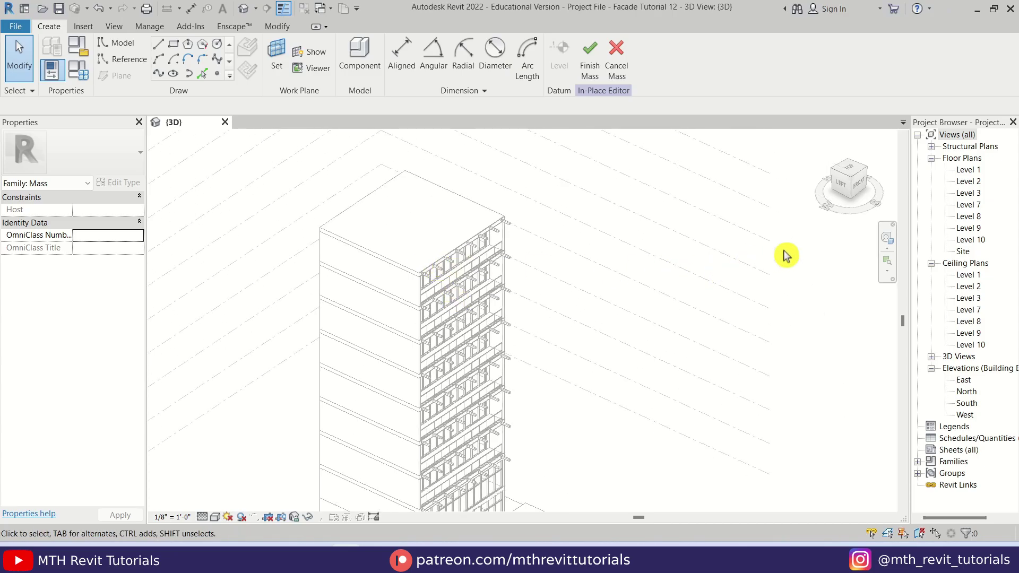
double_click(967, 193)
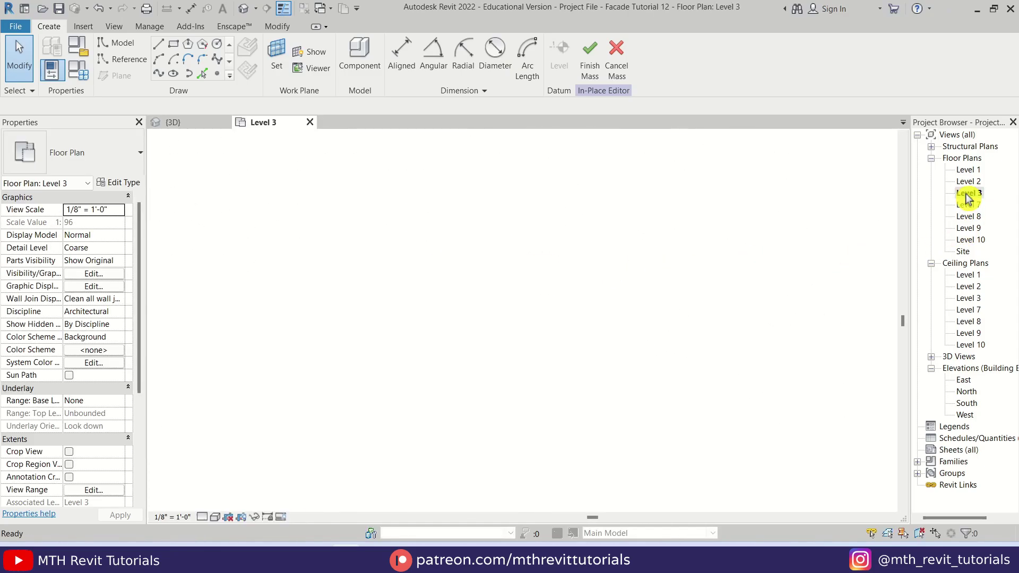
scroll(482, 408, "up", 4)
scroll(533, 363, "down", 2)
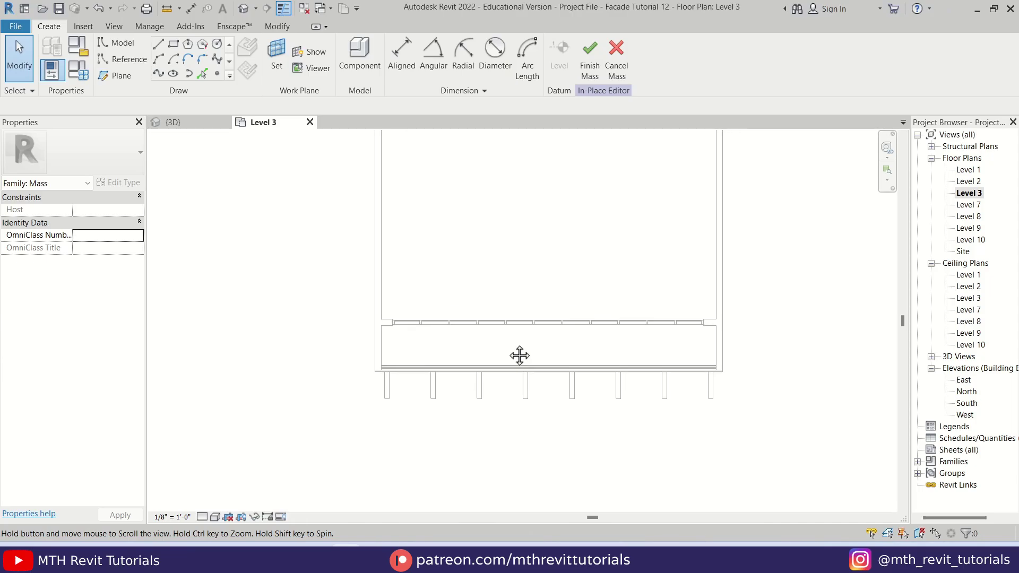
Step: Draw a wavy seven-point spline model line past the tube ends, spanning between the outer faces of the two side walls
left_click(215, 65)
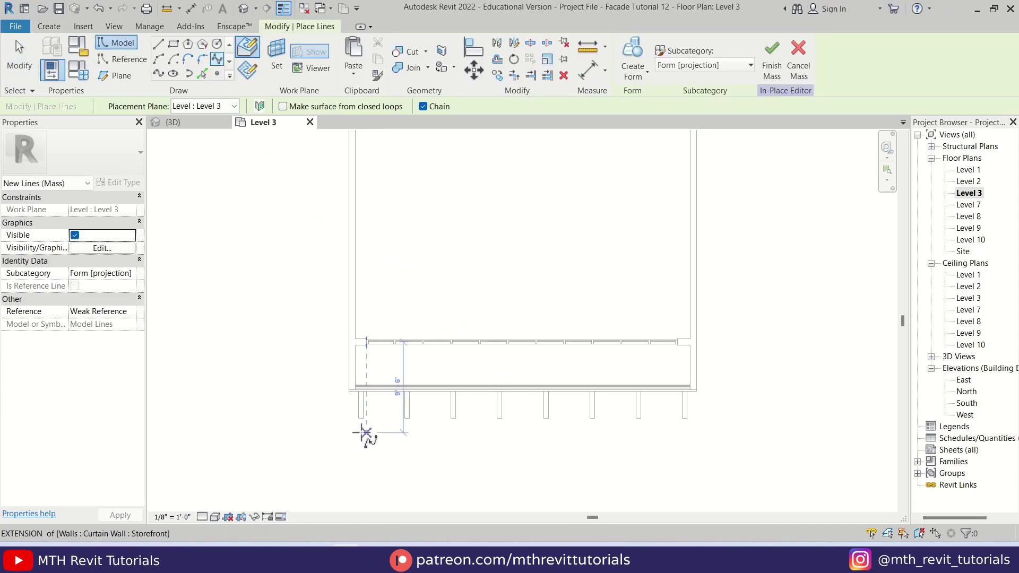
scroll(354, 430, "up", 3)
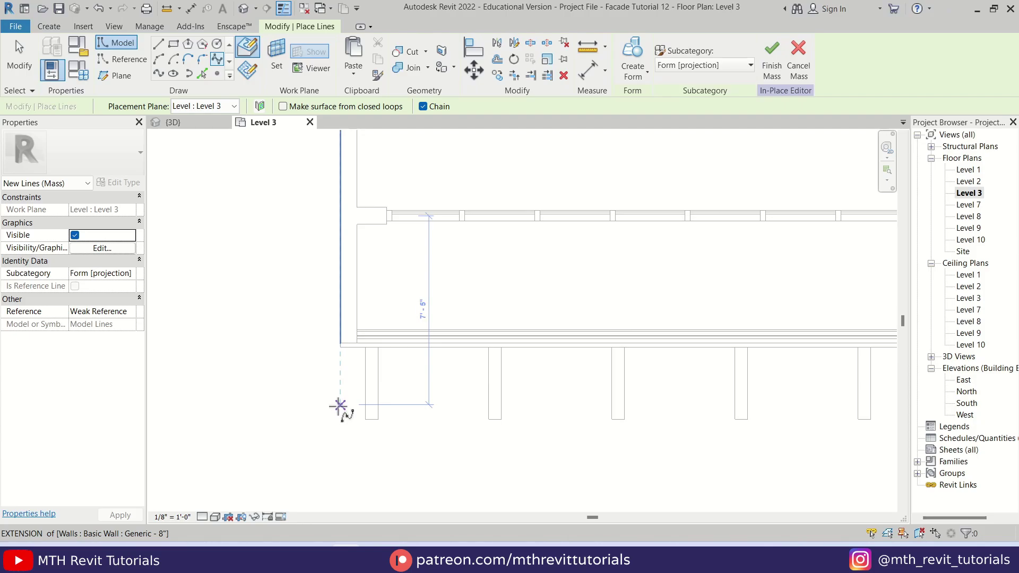
left_click(340, 411)
scroll(366, 425, "down", 3)
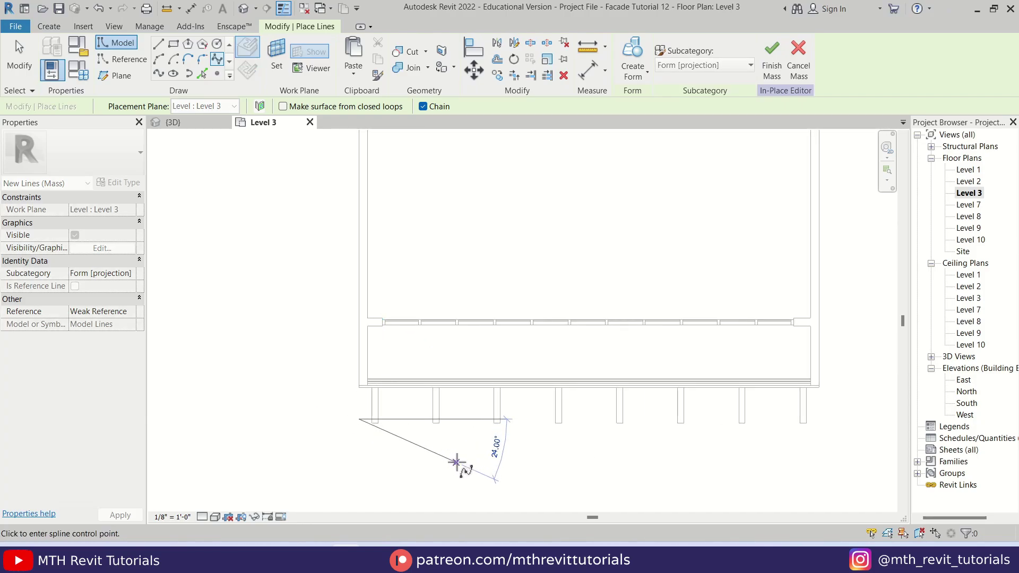
left_click(537, 423)
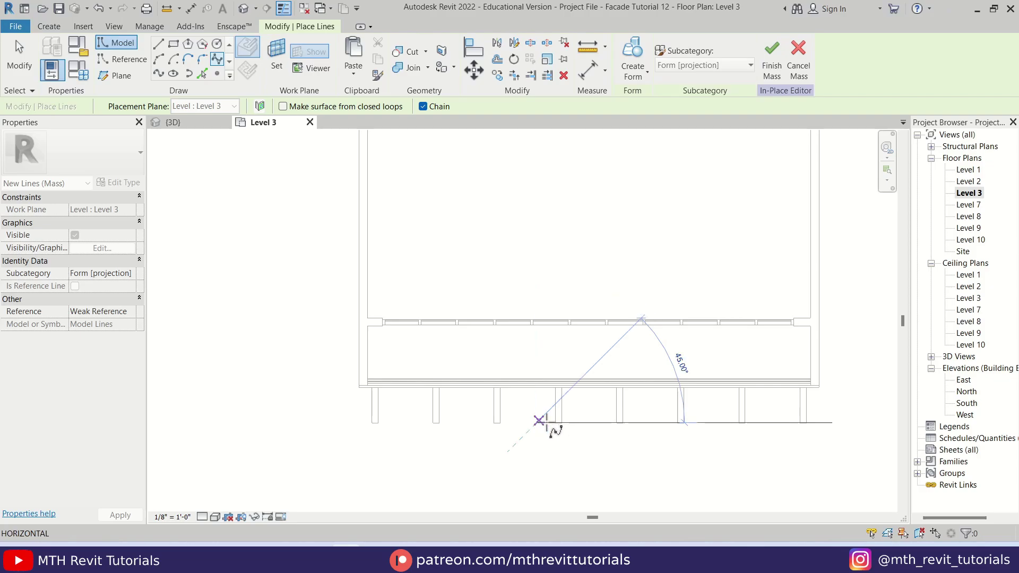
left_click(657, 452)
left_click(711, 420)
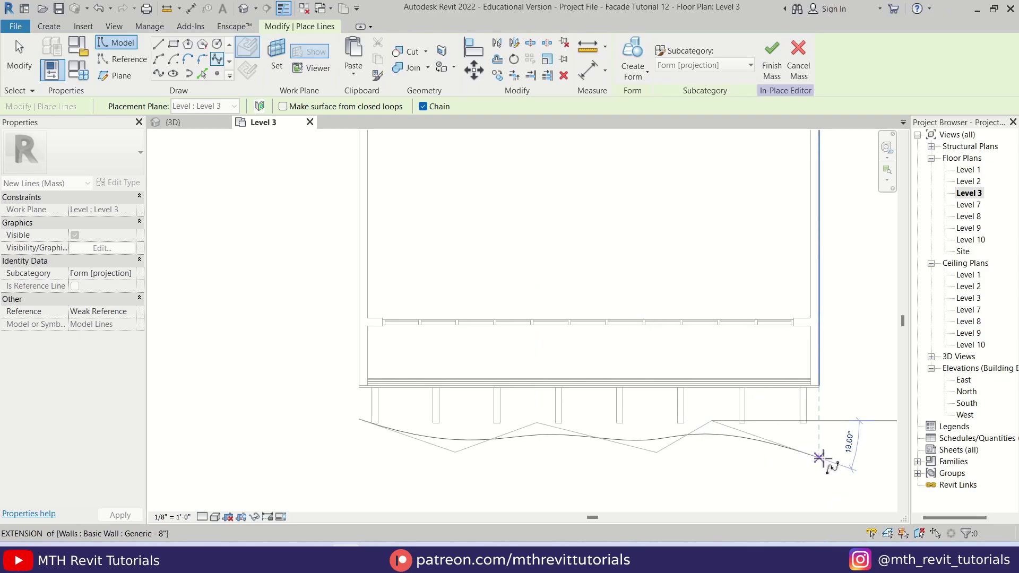
left_click(772, 449)
left_click(819, 422)
key("Escape")
key("Escape")
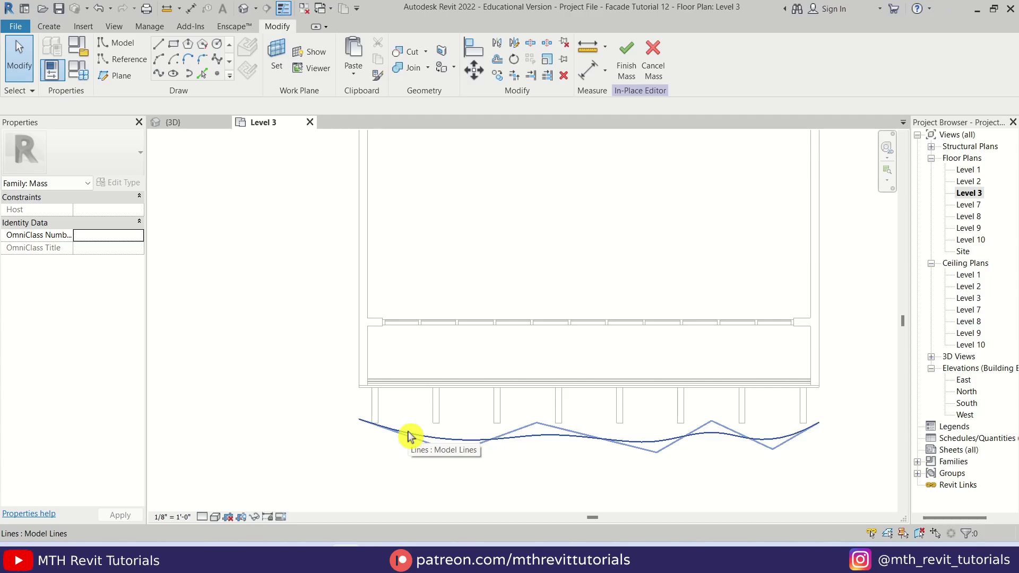
Step: Deepen the spline's waves by moving its two inner crest control points toward the building, and shift the first crest further left
left_click(409, 436)
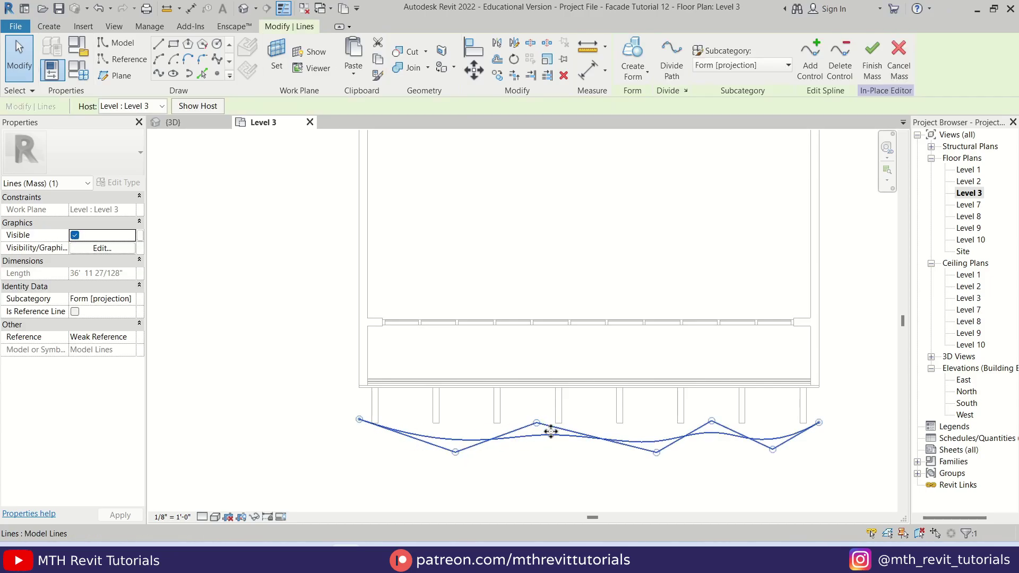
left_click_drag(537, 428, 525, 403)
left_click_drag(713, 422, 706, 401)
scroll(527, 418, "up", 2)
middle_click_drag(527, 418, 500, 373)
left_click_drag(501, 352, 457, 355)
left_click(736, 467)
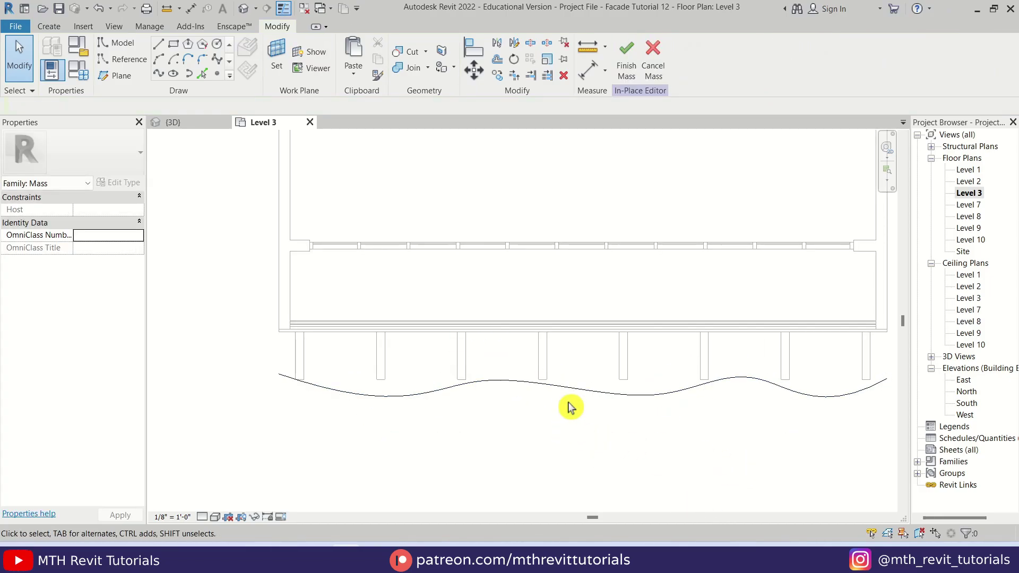
Step: Refine the spline by moving the middle trough's control point outward and both crest points closer to the slab
left_click(584, 391)
left_click_drag(667, 420, 625, 433)
left_click_drag(458, 359, 466, 332)
left_click_drag(739, 350, 741, 332)
left_click(513, 457)
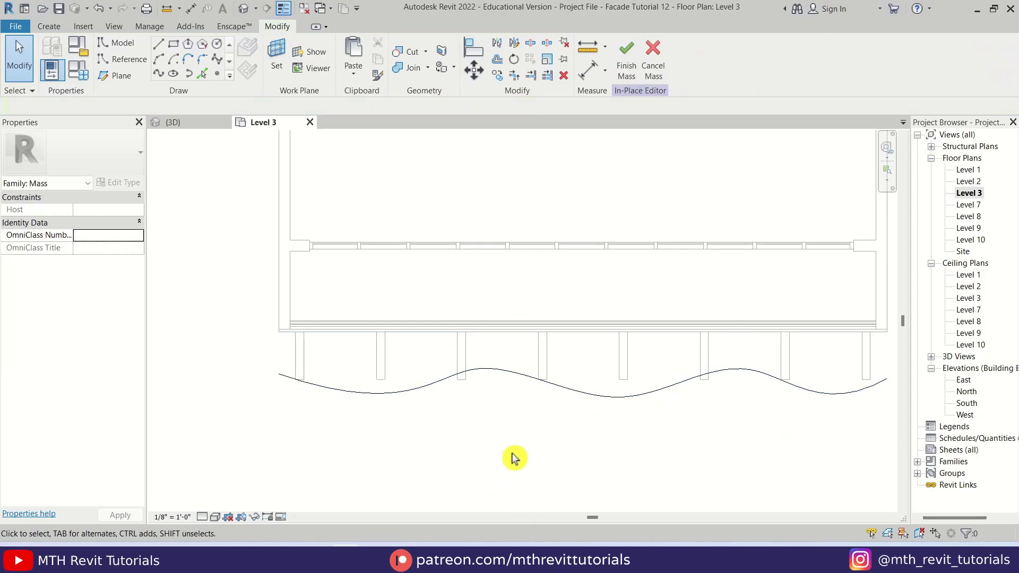
Step: Create a form from the wavy spline in the 3D view, making a vertical curved surface in front of the tubes
left_click(242, 9)
scroll(575, 238, "down", 2)
scroll(525, 354, "up", 5)
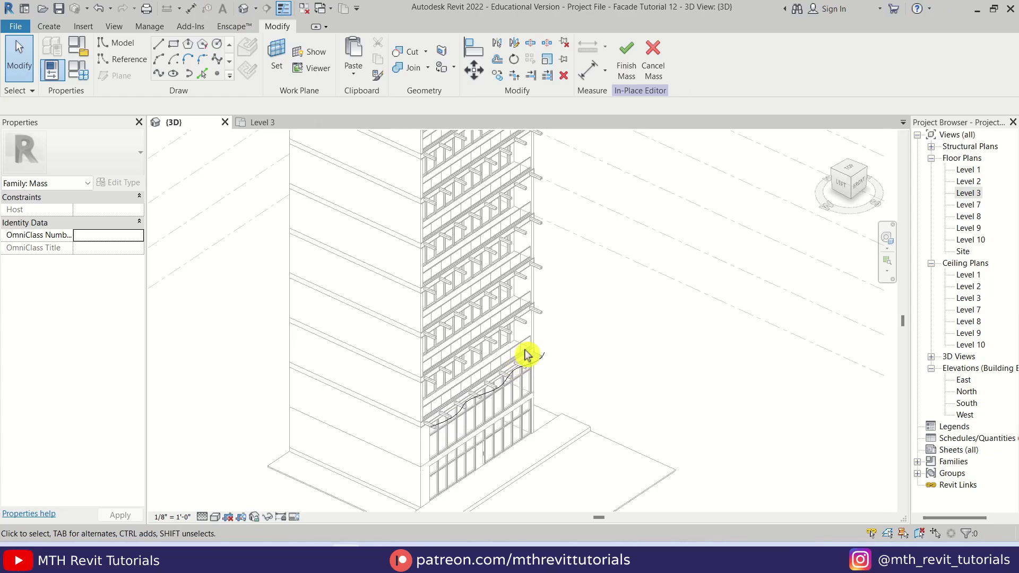
scroll(526, 354, "up", 1)
left_click(535, 379)
scroll(638, 379, "up", 3)
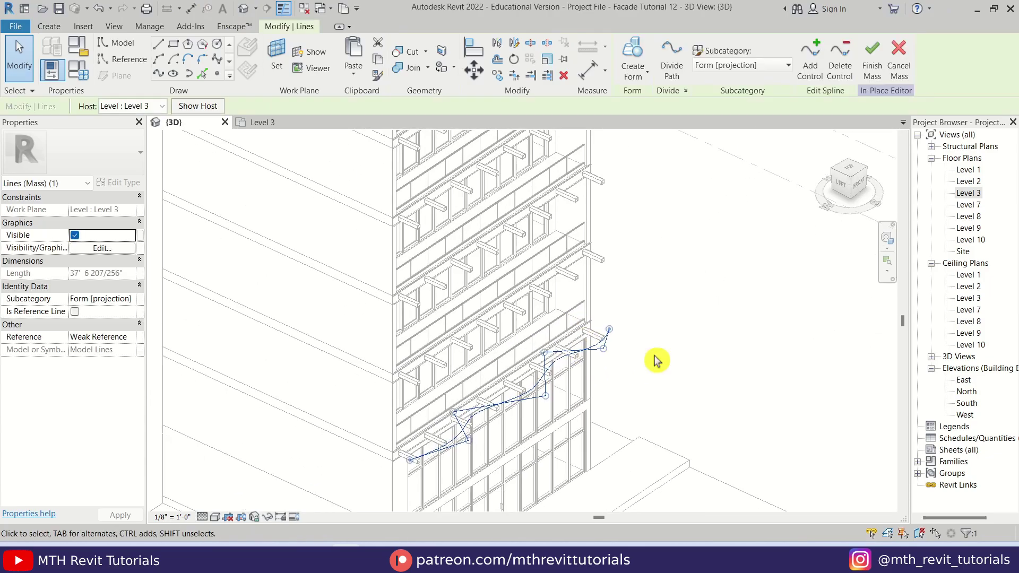
left_click(631, 56)
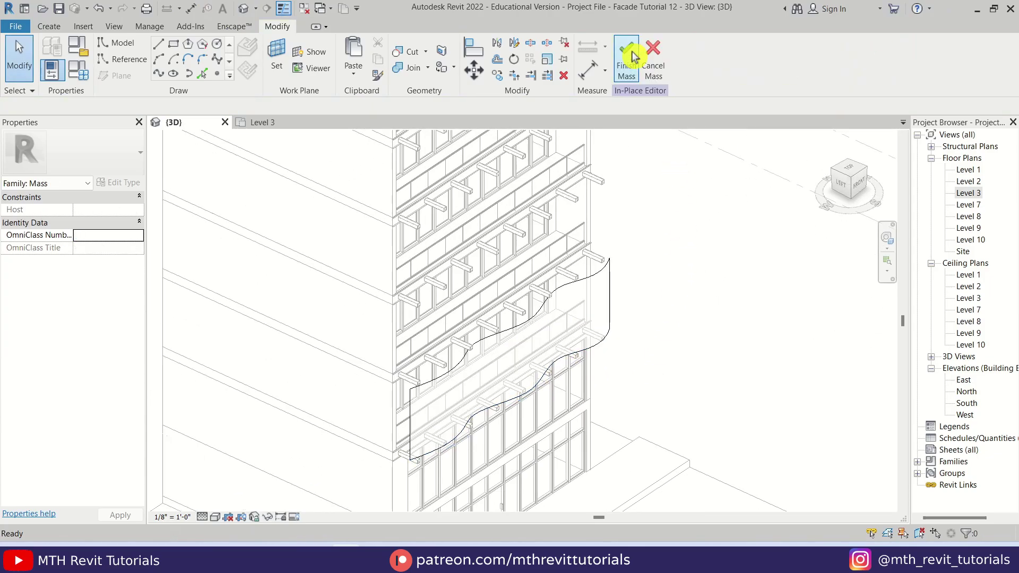
Step: Stretch the wavy surface's top edge upward to the tower's roof
middle_click_drag(643, 268, 634, 379)
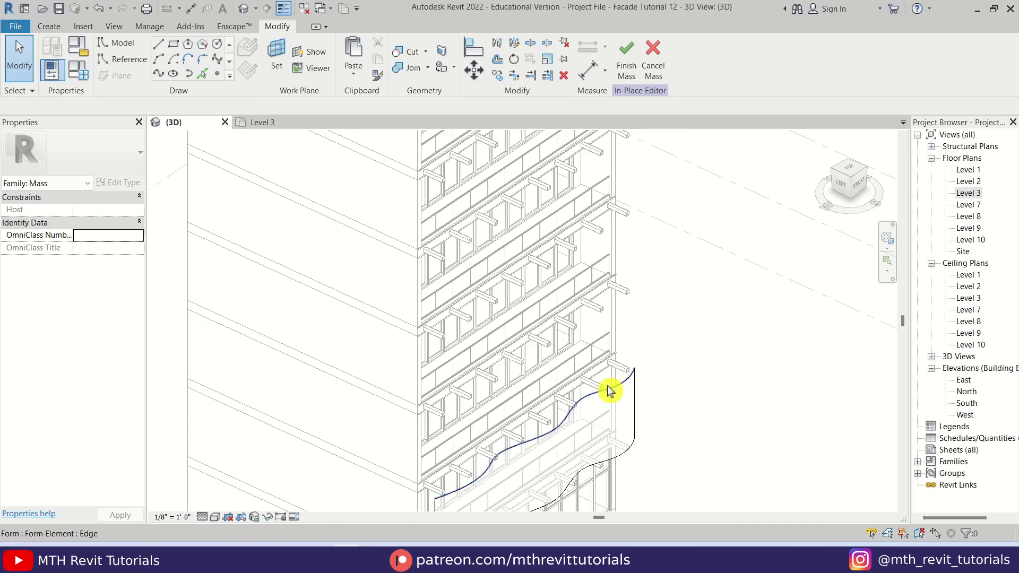
left_click(548, 435)
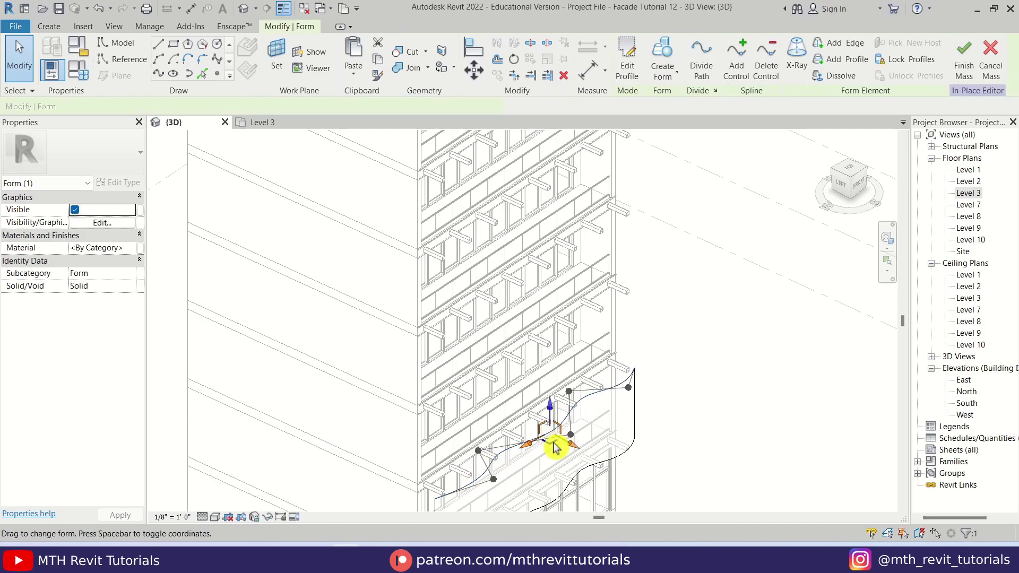
scroll(552, 415, "down", 1)
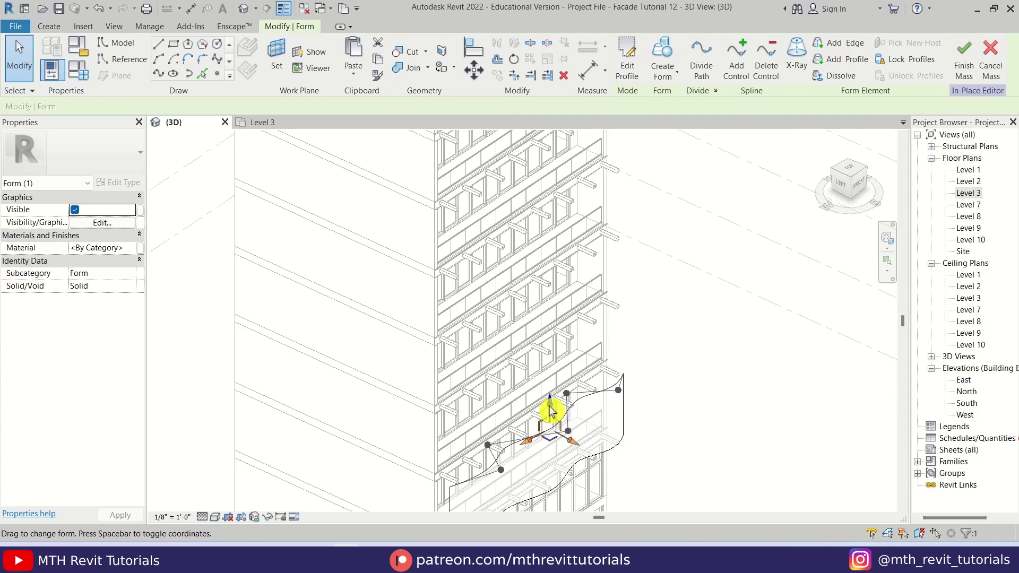
scroll(550, 409, "down", 3)
left_click_drag(549, 411, 529, 165)
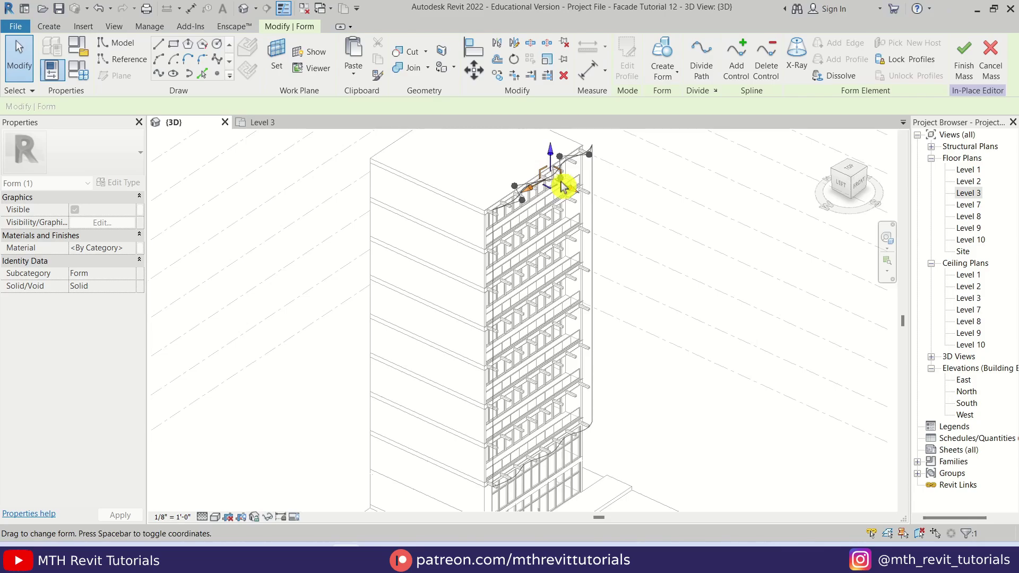
Step: In the front view, lower the wavy surface's top edge to Level 10, flush with the roof slab's top
left_click(858, 190)
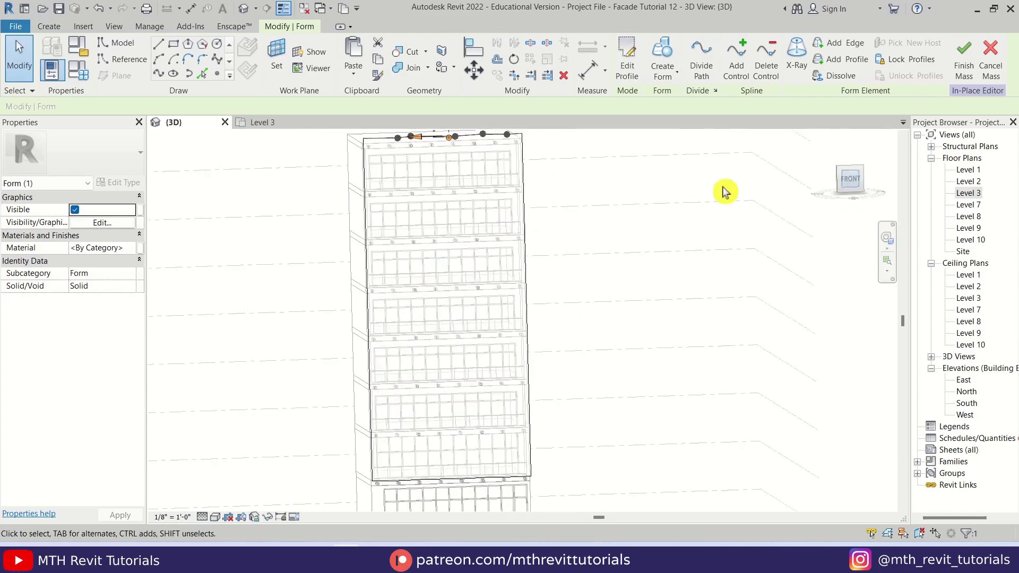
scroll(530, 138, "up", 2)
middle_click_drag(542, 146, 547, 290)
scroll(548, 218, "up", 4)
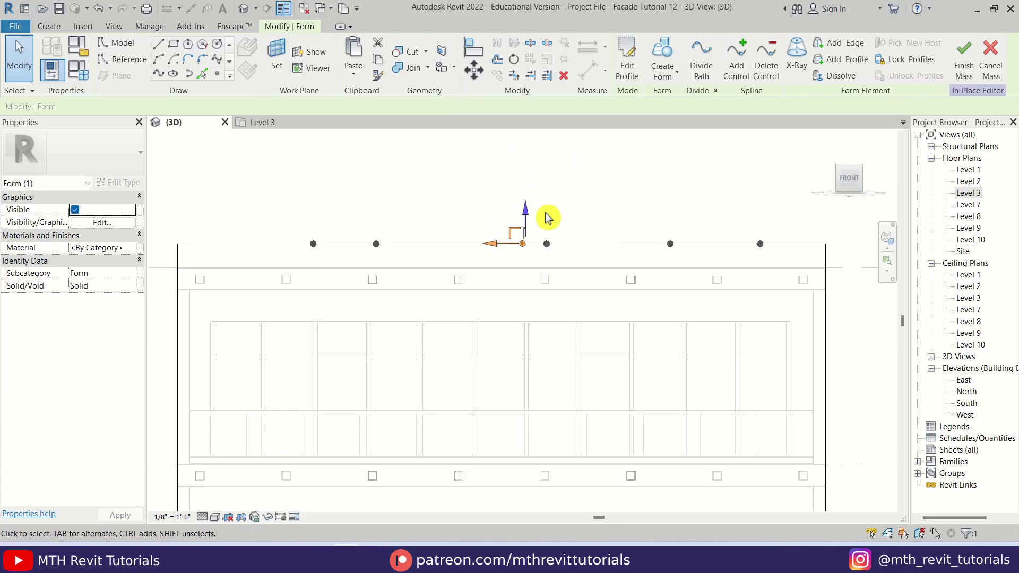
left_click_drag(524, 218, 525, 241)
left_click(561, 213)
scroll(544, 248, "down", 4)
middle_click_drag(497, 316, 592, 452, "shift")
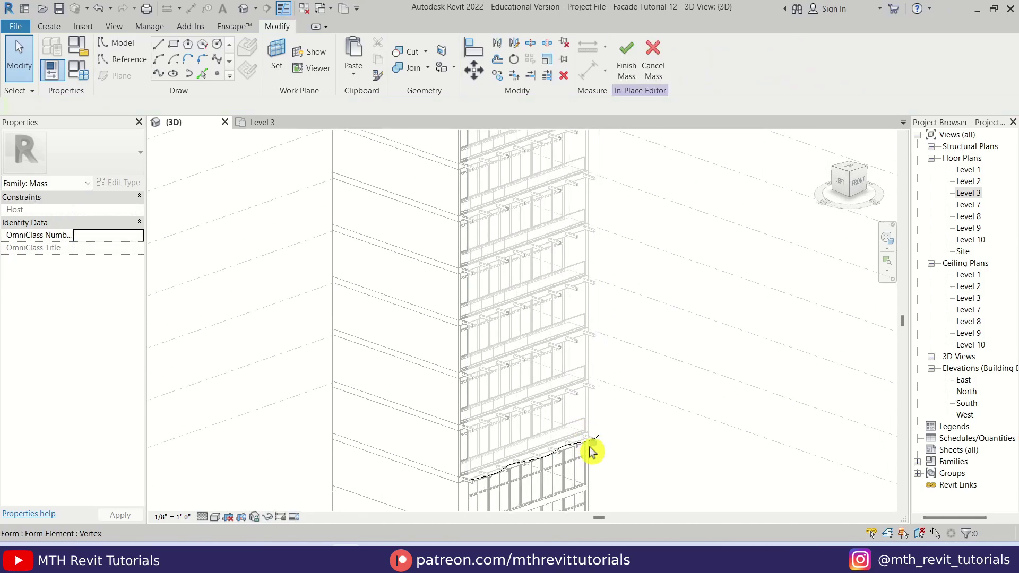
Step: Set the top storey's Generic - 8" front wall as work plane and ready the start-end-radius arc for drawing on it
left_click(858, 186)
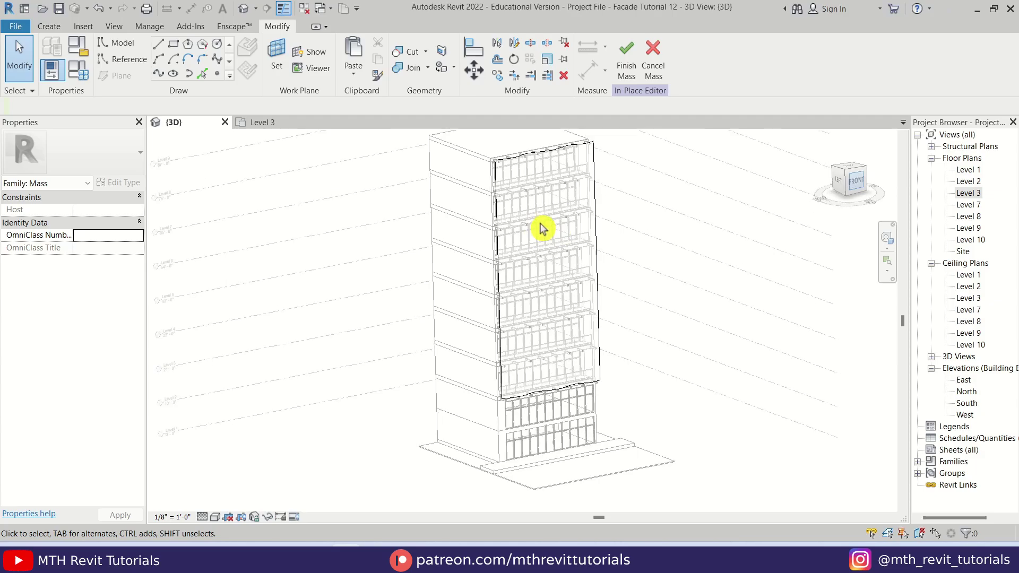
scroll(466, 329, "up", 8)
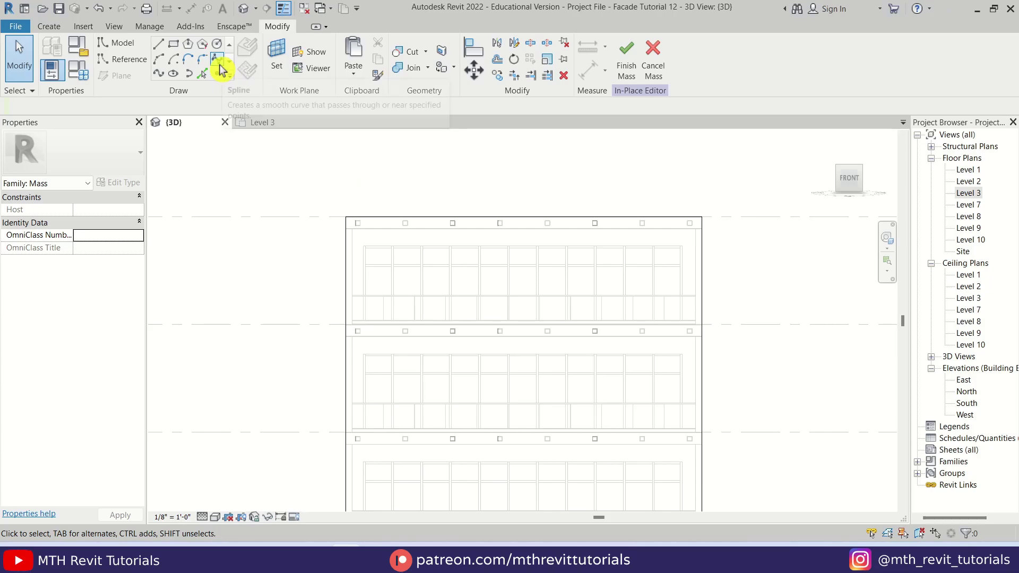
left_click(158, 59)
scroll(353, 246, "up", 3)
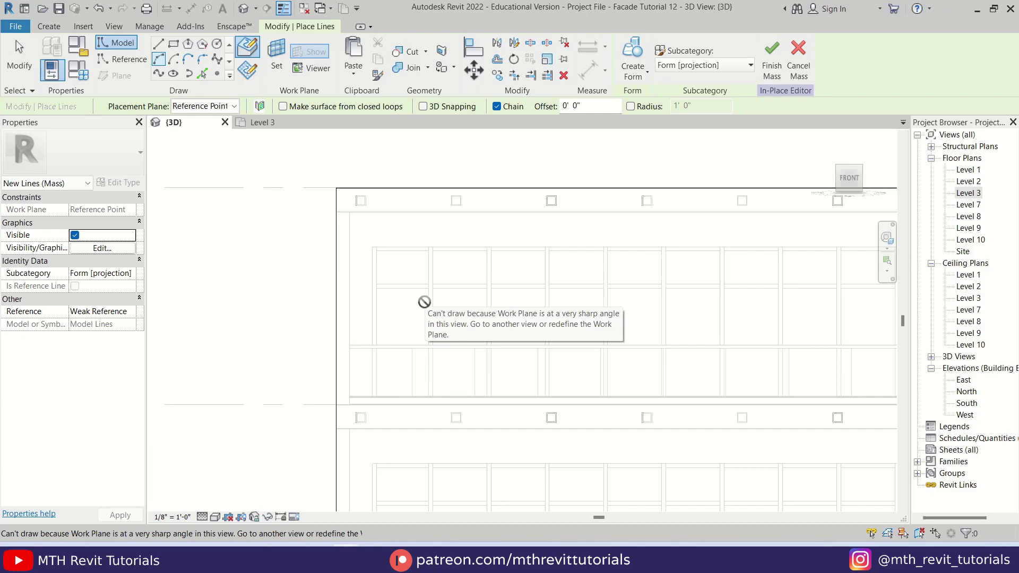
scroll(400, 196, "down", 3)
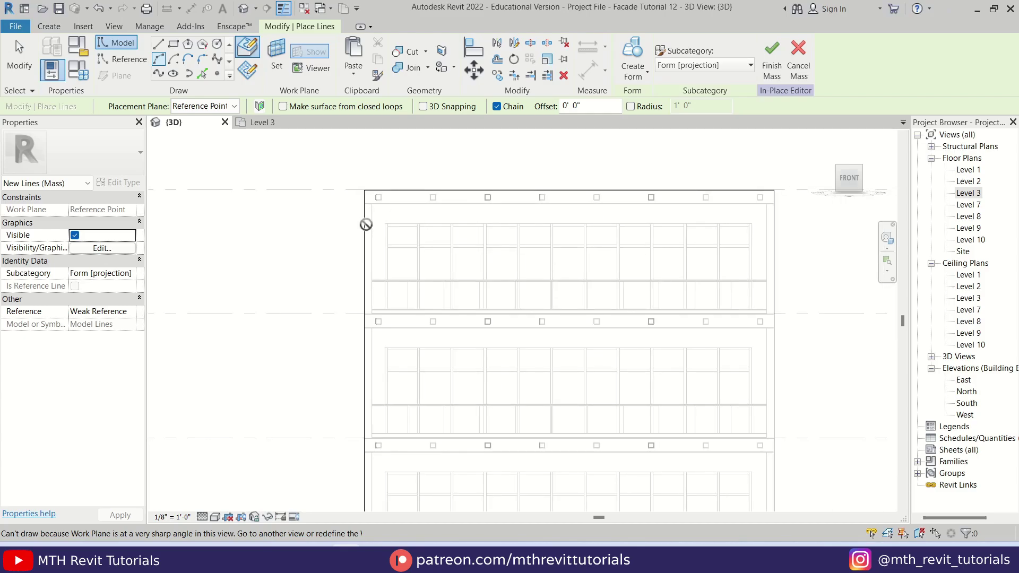
scroll(399, 229, "up", 1)
scroll(478, 169, "up", 1)
middle_click_drag(479, 169, 437, 133)
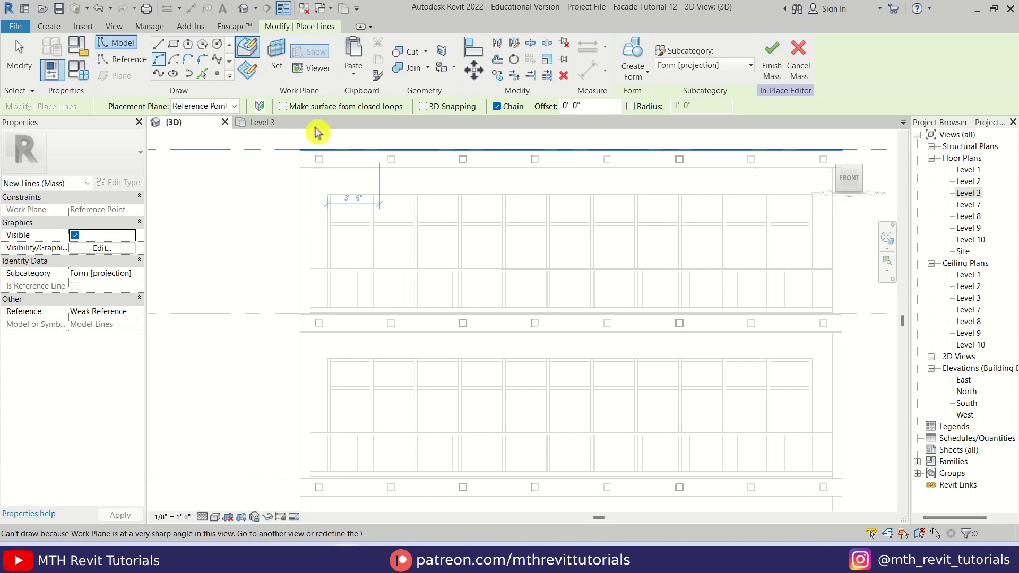
left_click(276, 67)
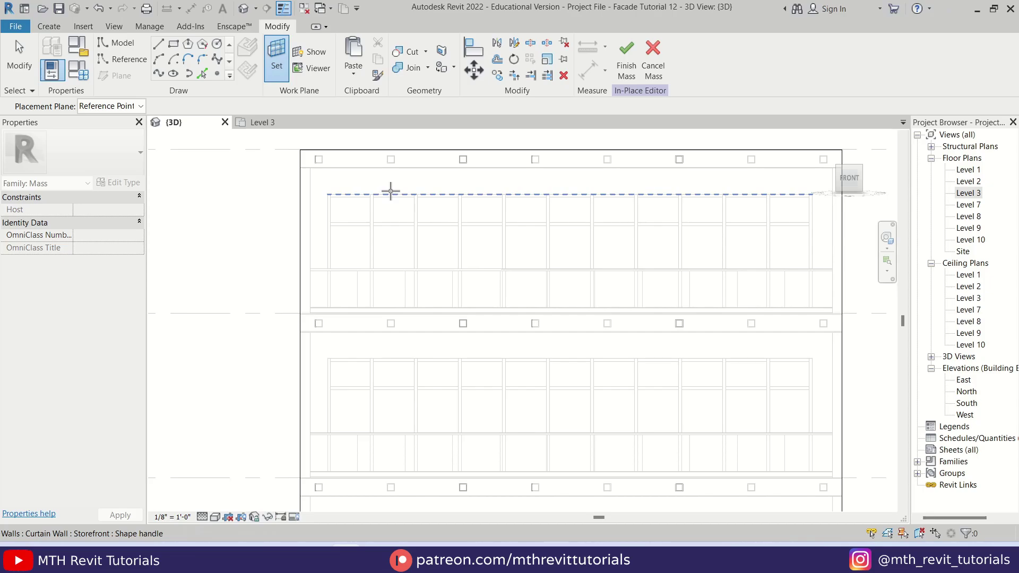
key("Tab")
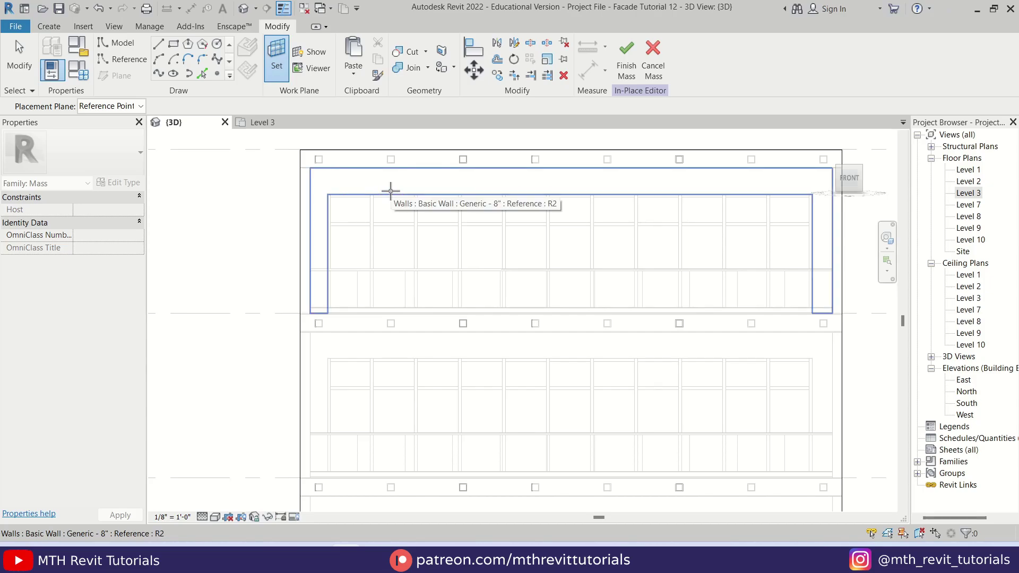
left_click(390, 190)
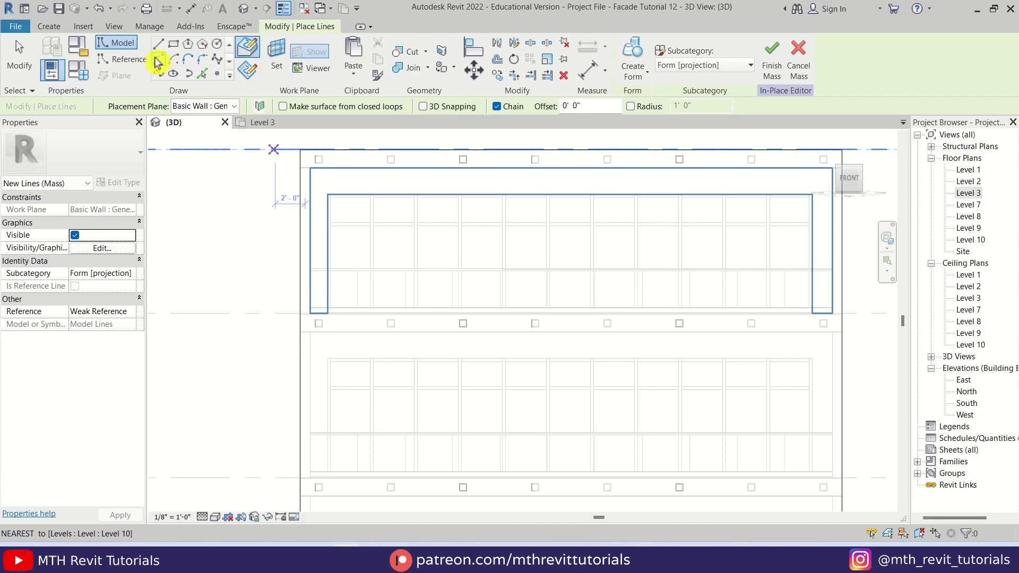
left_click(253, 74)
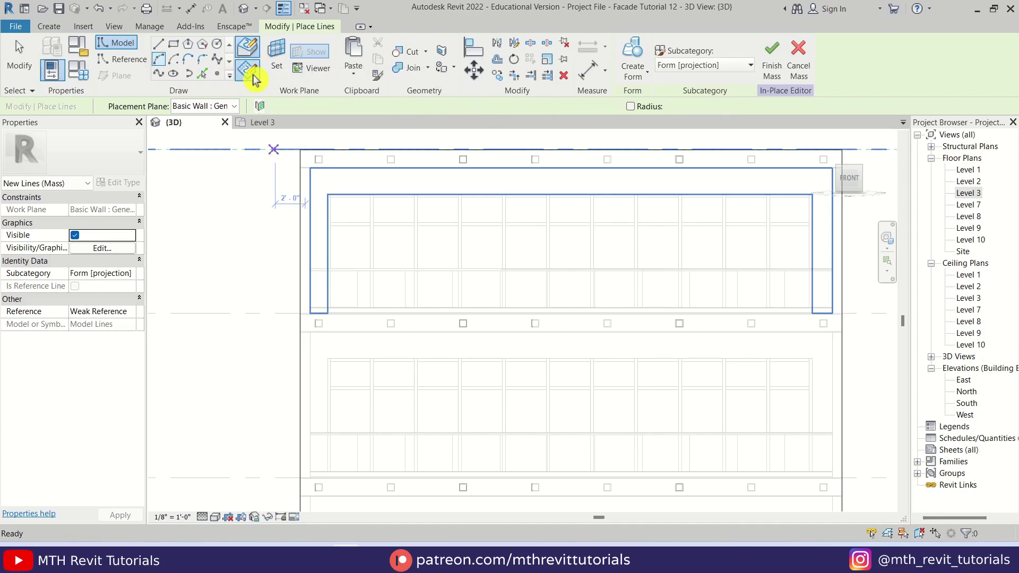
Step: Draw a closed leaf shape from two arcs across the left edge of the top storey's facade
left_click(286, 223)
left_click(390, 223)
left_click(351, 231)
key("Escape")
key("ctrl+z")
left_click(390, 222)
left_click(286, 223)
left_click(339, 233)
key("Escape")
Step: Draw a wider two-arc leaf with a nearly flat underside, up and to the right of the first leaf
left_click(388, 207)
left_click(575, 207)
left_click(482, 184)
left_click(387, 208)
left_click(484, 214)
key("Escape")
Step: Draw a shallow, symmetrical two-arc leaf below the flat-bottomed leaf
scroll(456, 237, "up", 2)
middle_click_drag(456, 237, 332, 255)
left_click(305, 257)
left_click(492, 258)
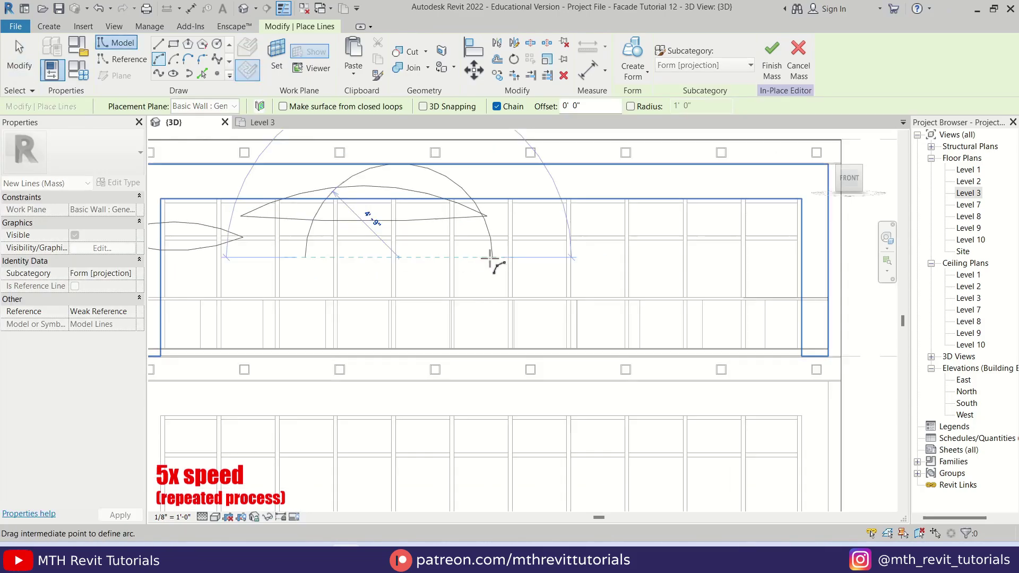
left_click(414, 249)
left_click(305, 257)
left_click(407, 267)
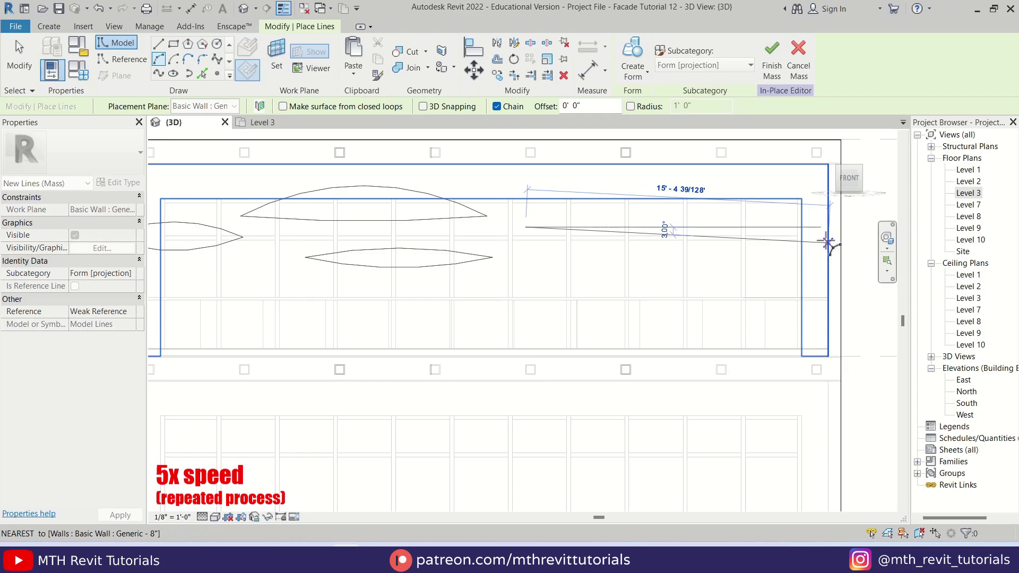
key("Escape")
Step: Draw a wide two-arc leaf across the right half of the top storey
left_click(522, 226)
left_click(818, 226)
left_click(674, 213)
left_click(521, 226)
left_click(666, 249)
key("Escape")
Step: Draw a small two-arc leaf crossing the facade's upper right edge and leave the arc command
scroll(796, 178, "up", 1)
middle_click_drag(796, 178, 649, 225)
left_click(712, 228)
left_click(599, 229)
left_click(655, 219)
left_click(712, 229)
left_click(702, 249)
key("Escape")
key("Escape")
scroll(585, 242, "down", 3)
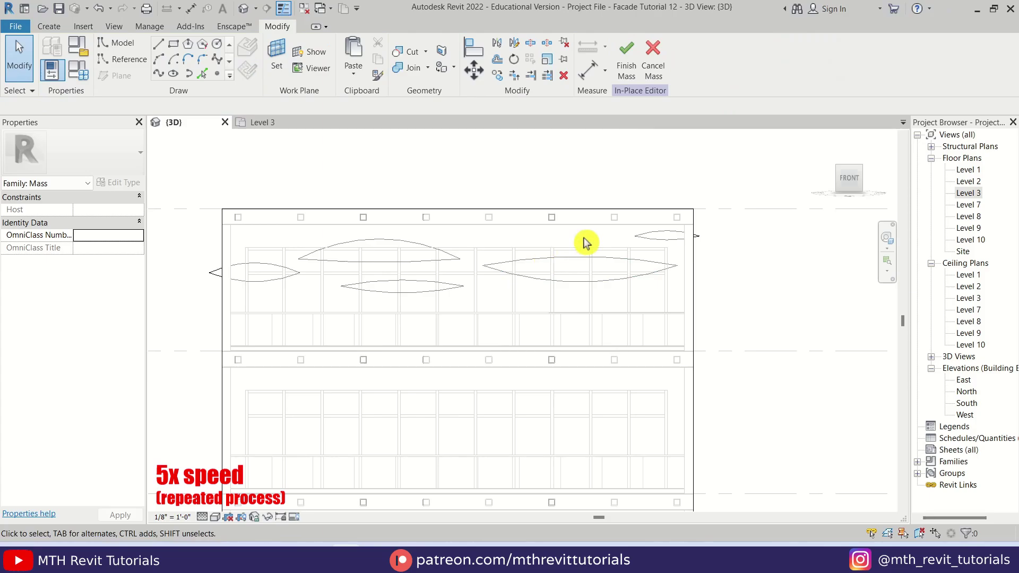
left_click(381, 240)
left_click(497, 75)
scroll(448, 256, "up", 2)
left_click(456, 264)
key("Escape")
key("Escape")
scroll(319, 265, "down", 1)
Step: Copy the leaf at the facade's left edge to a spot near the storey's top and two spots in its lower half
left_click(241, 287)
middle_click_drag(260, 299, 323, 288)
left_click(497, 75)
left_click(271, 258)
left_click(587, 213)
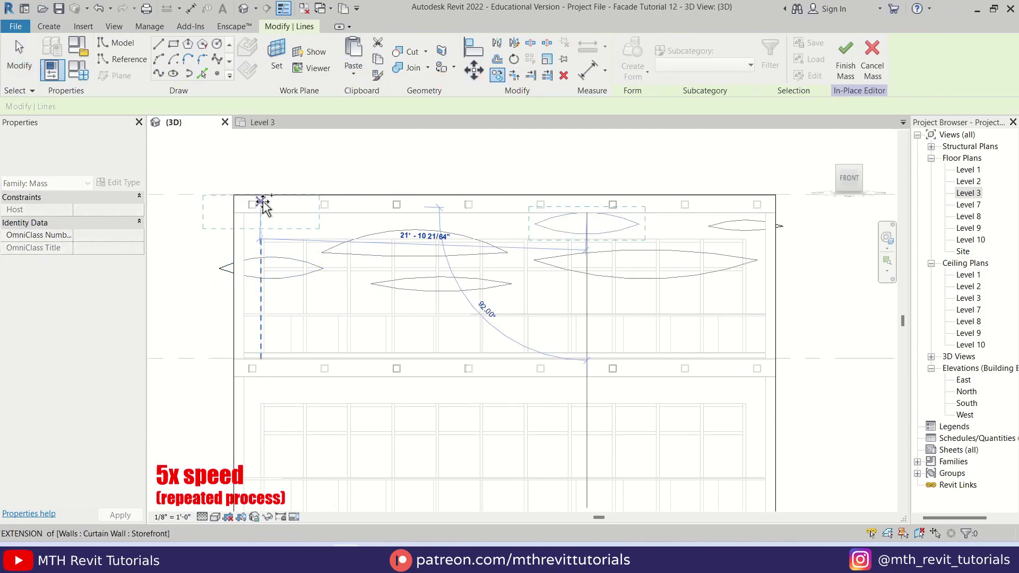
key("Escape")
key("Escape")
Step: Copy the shallow middle leaf to the storey's upper left corner and across its right edge
scroll(416, 207, "down", 2)
key("Tab")
left_click(412, 270)
key("c")
key("c")
left_click(433, 271)
scroll(295, 218, "up", 1)
left_click(319, 221)
key("Escape")
key("Escape")
Step: Copy the shallow leaf crossing the right edge into the storey's lower left and lower right corners
key("Tab")
left_click(333, 219)
key("Down")
key("Escape")
key("Tab")
key("Tab")
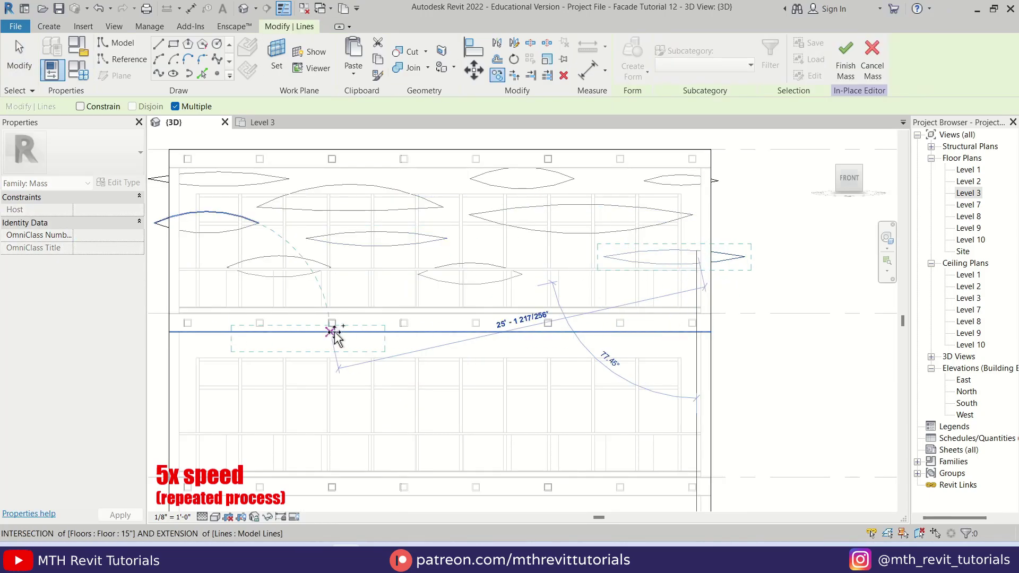
left_click(333, 333)
left_click(242, 289)
left_click(660, 288)
key("Escape")
key("Escape")
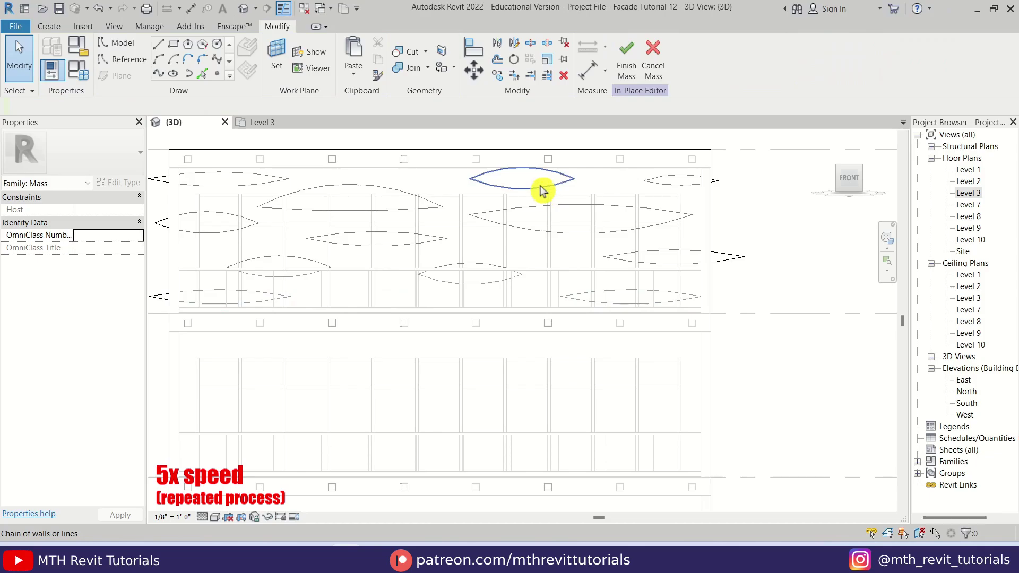
Step: Shift the lower left corner leaf toward the middle and copy the lower middle leaf into the freed corner
left_click(539, 184)
left_click_drag(267, 297, 408, 296)
key("Tab")
left_click(519, 275)
left_click_drag(509, 269, 234, 288, "ctrl")
left_click(699, 333)
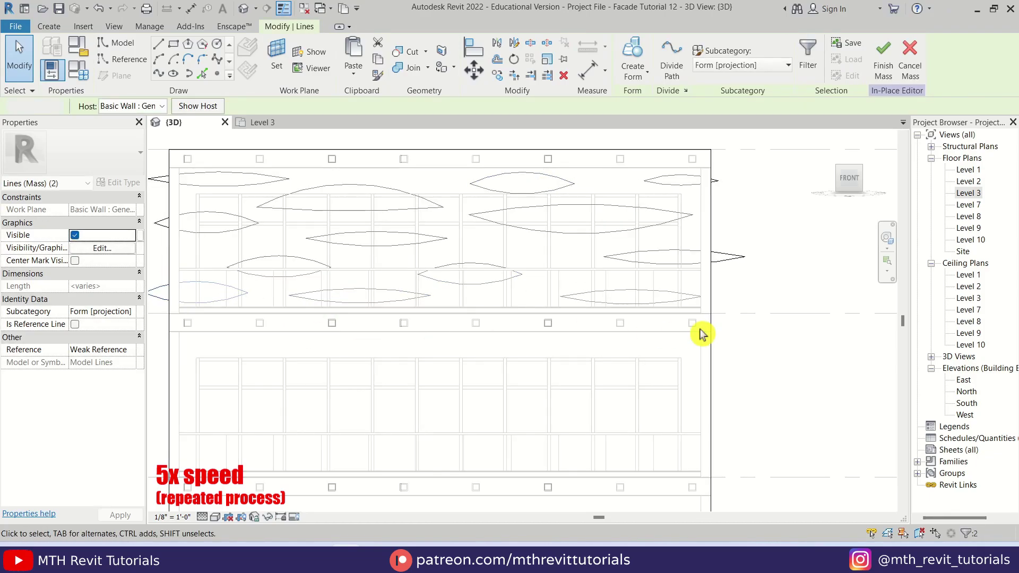
Step: Move the lower middle leaf slightly right and upward to even out the spacing
key("Tab")
left_click(489, 264)
left_click_drag(490, 264, 520, 255)
left_click(539, 399)
scroll(683, 342, "down", 1)
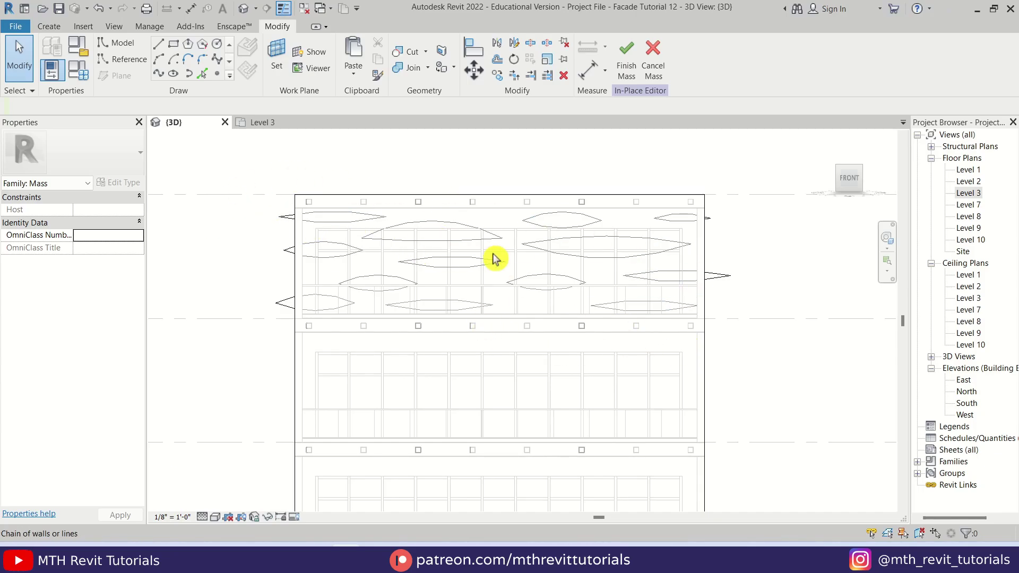
scroll(489, 256, "down", 1)
Step: Create a void form from the shallow leaf crossing the right edge and stretch it outward through the wavy surface
middle_click_drag(757, 273, 618, 366, "shift")
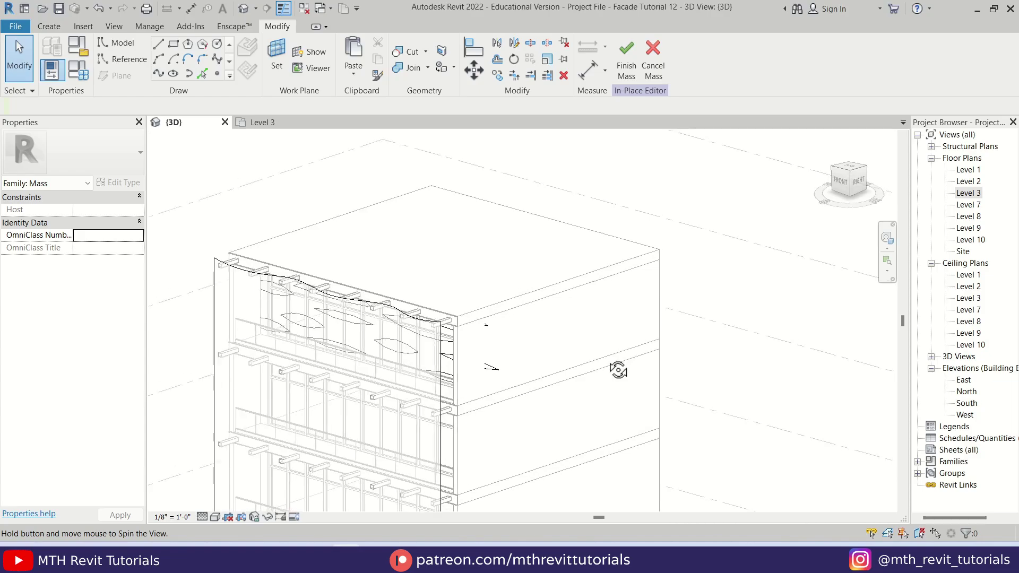
scroll(450, 315, "up", 3)
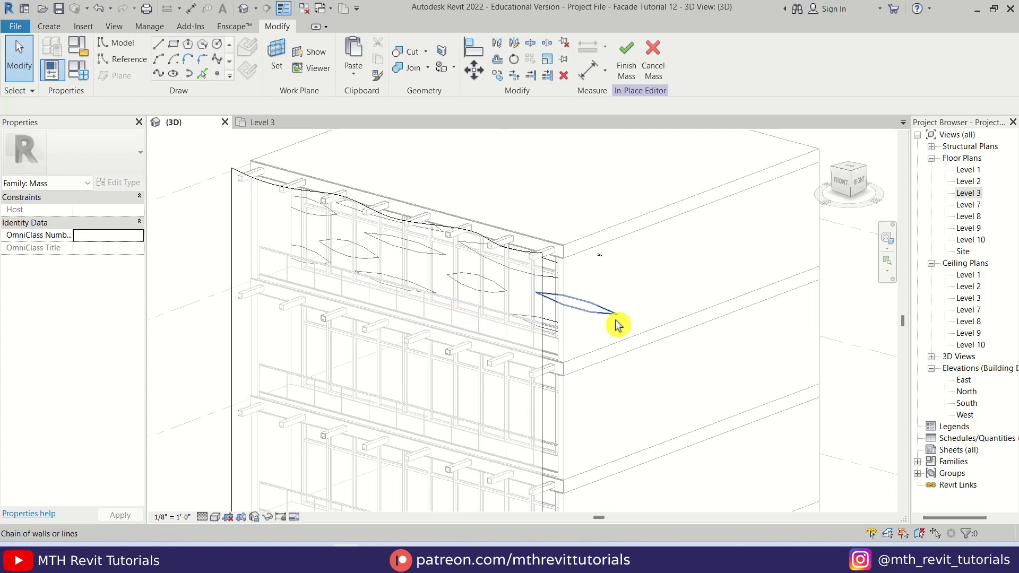
scroll(619, 321, "up", 2)
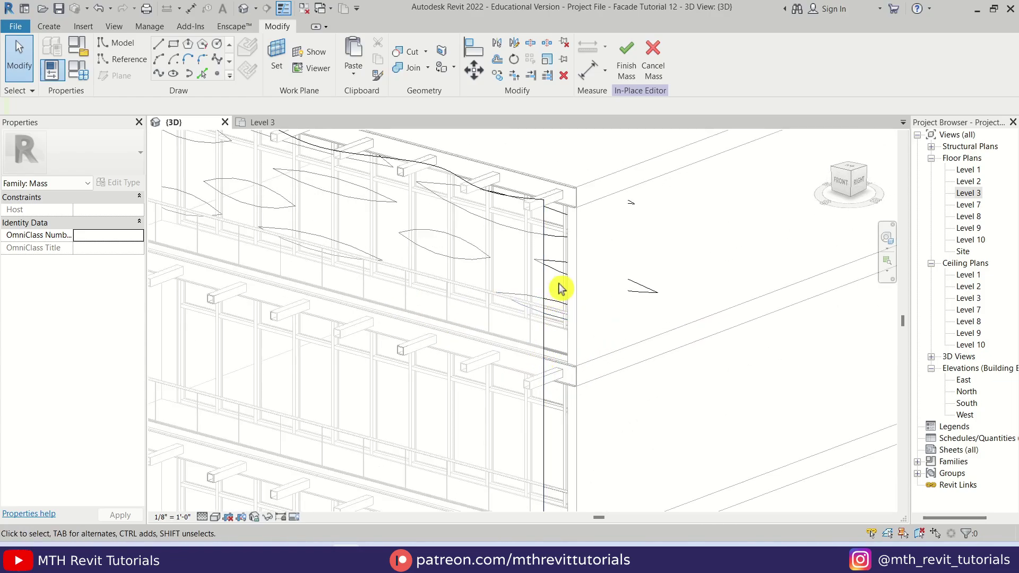
left_click(653, 295)
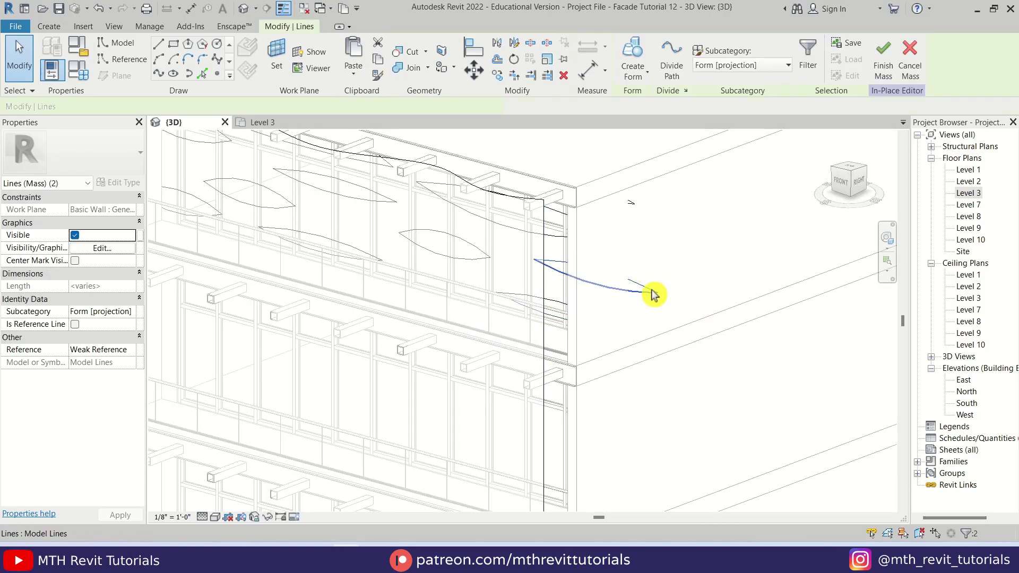
left_click(640, 78)
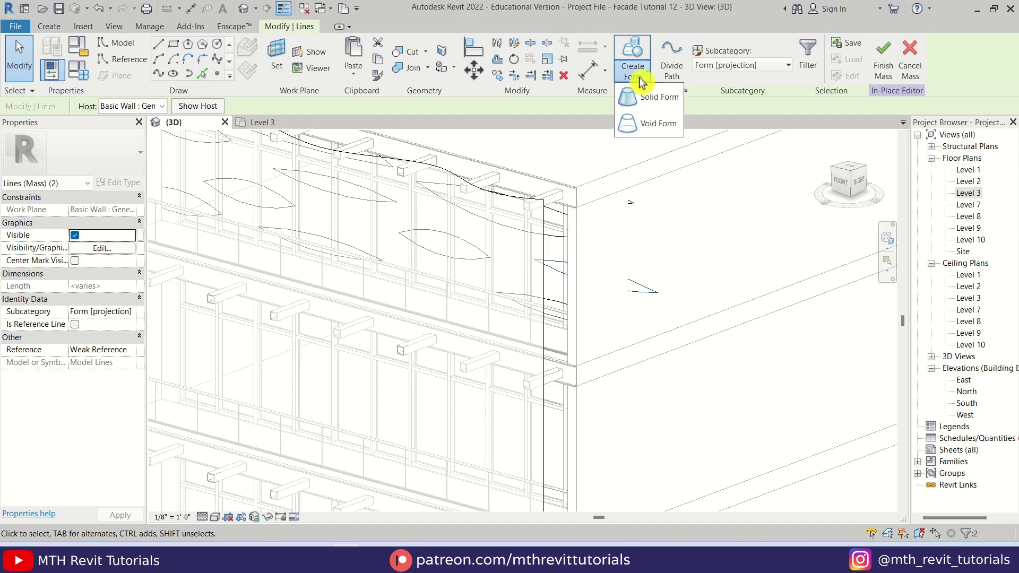
left_click(668, 126)
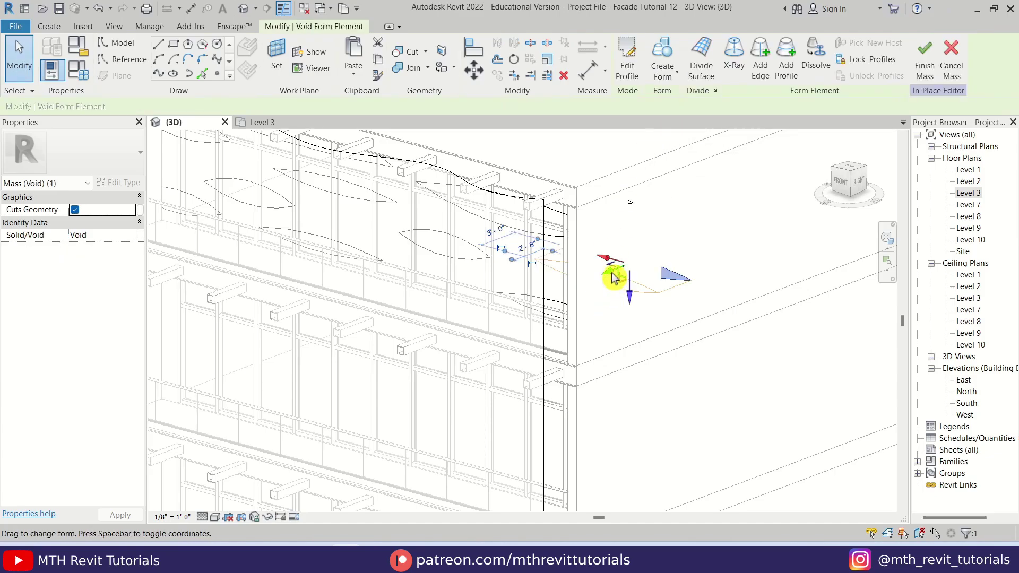
left_click_drag(615, 278, 427, 359)
middle_click_drag(432, 204, 494, 292, "shift")
scroll(473, 198, "down", 1)
scroll(468, 234, "up", 2)
Step: Create a void form from the wide leaf in the storey's right half and stretch it outward through the wavy surface
left_click(520, 248)
middle_click_drag(468, 254, 522, 259, "shift")
scroll(499, 245, "up", 2)
key("Tab")
left_click(507, 239)
left_click(647, 77)
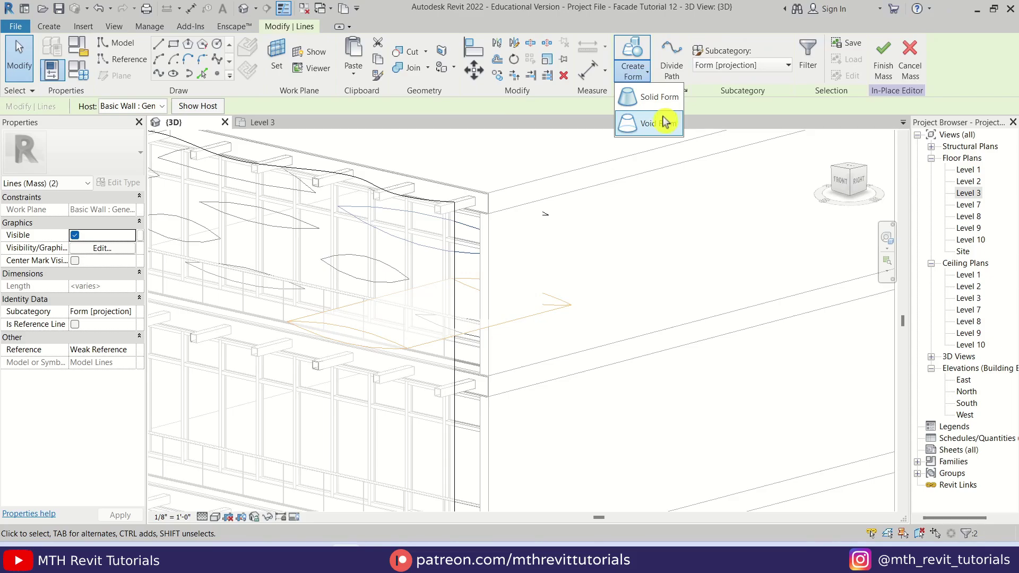
left_click(659, 126)
middle_click_drag(568, 189, 500, 220, "shift")
left_click_drag(494, 227, 310, 298)
Step: Turn the small upper right leaf and further leaves into void forms reaching through the wavy surface
middle_click_drag(491, 295, 737, 237, "shift")
left_click(352, 219)
left_click(354, 222)
left_click(647, 77)
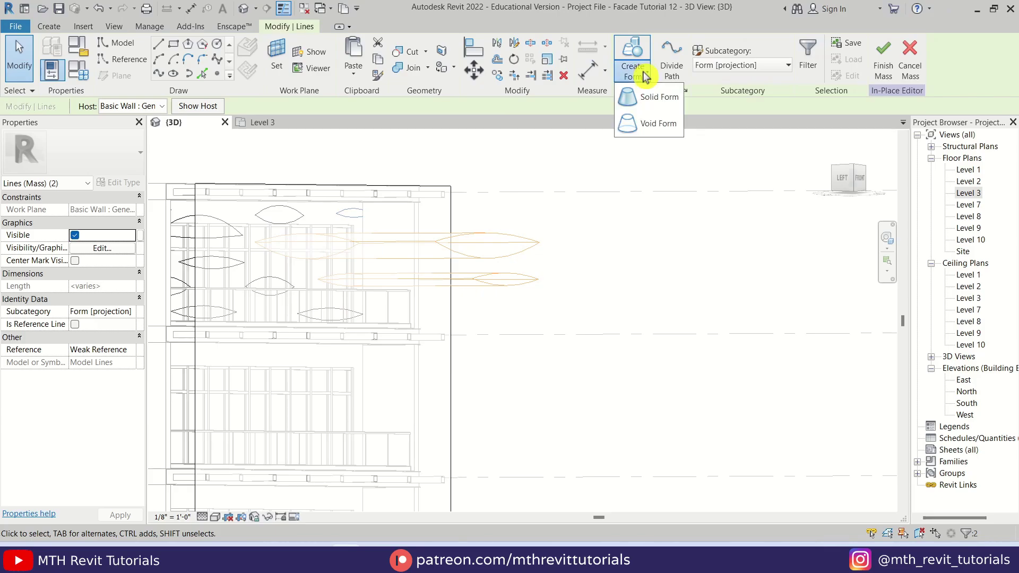
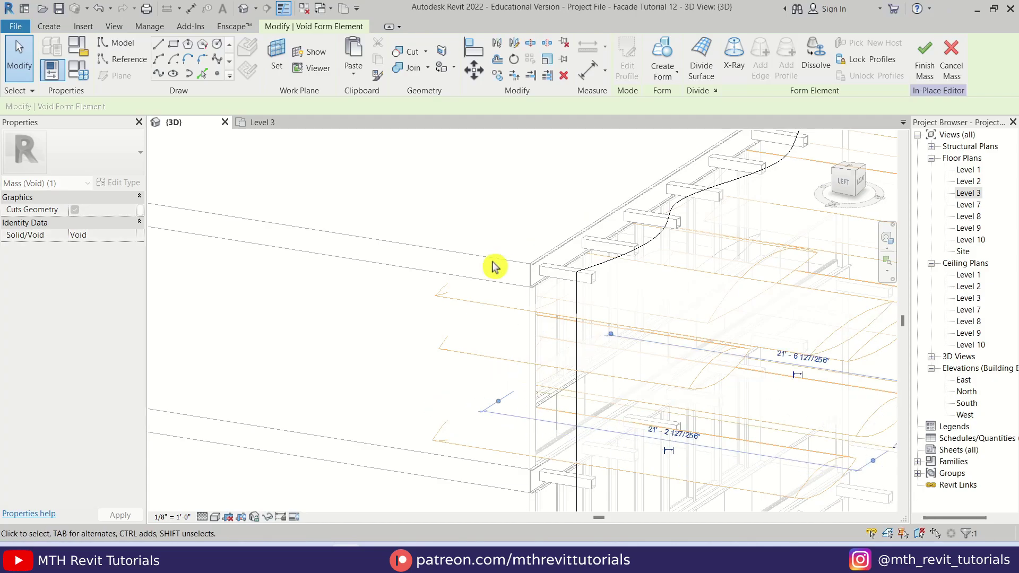
scroll(493, 263, "down", 3)
middle_click_drag(664, 270, 536, 254)
middle_click_drag(536, 255, 419, 241, "shift")
key("Escape")
Step: Turn the leaf in the top storey's lower right corner into a void form reaching through the wavy surface
left_click(666, 250)
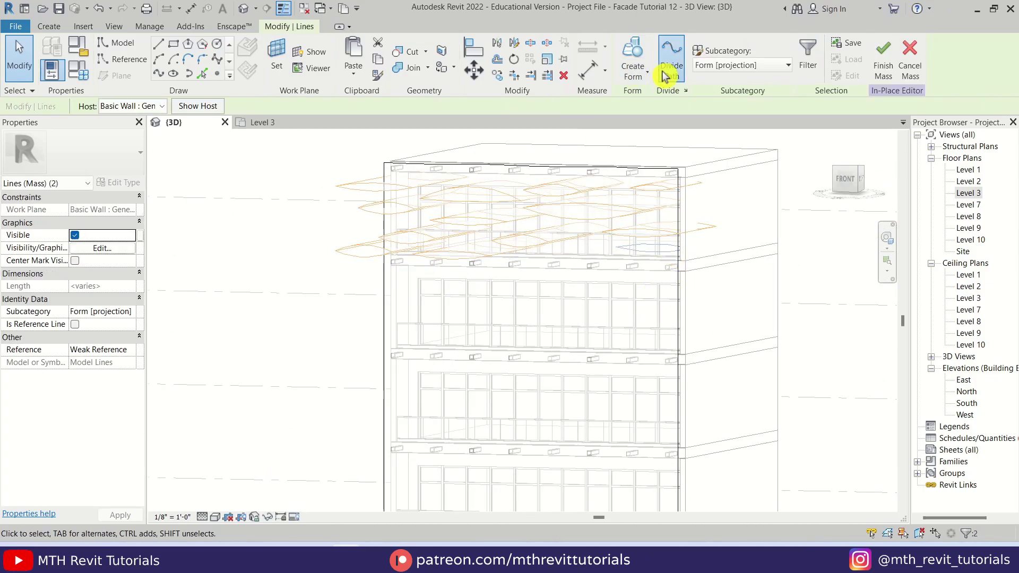
left_click(633, 70)
key("ctrl+z")
left_click(668, 251)
left_click(666, 251)
left_click(631, 78)
left_click(640, 125)
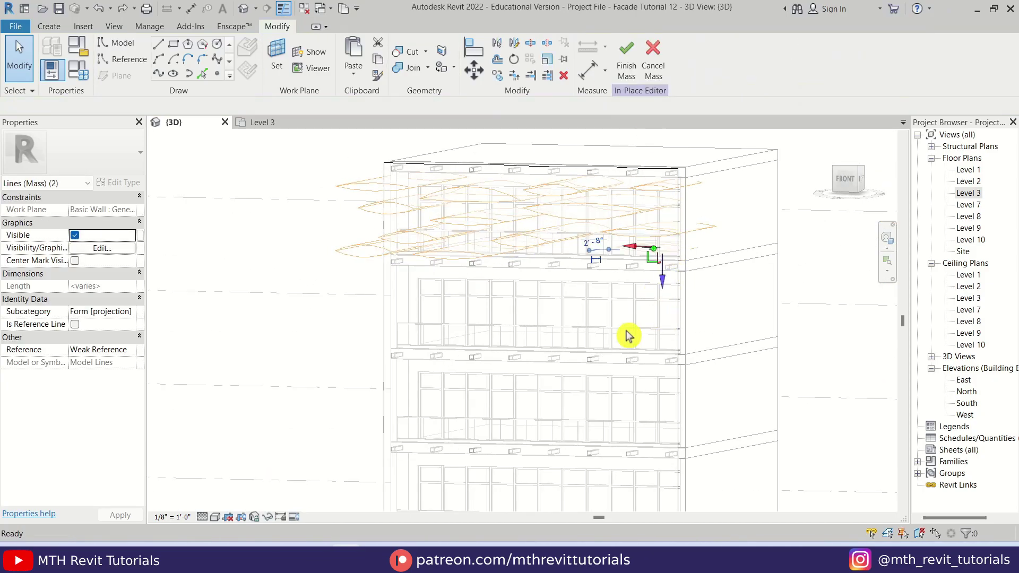
middle_click_drag(627, 333, 554, 358, "shift")
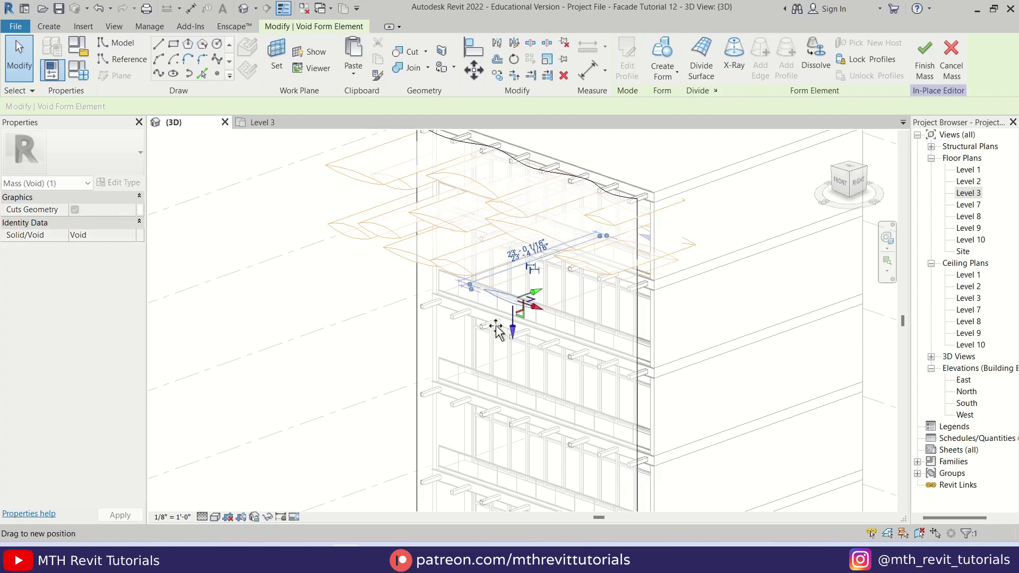
key("Escape")
middle_click_drag(495, 326, 610, 358, "shift")
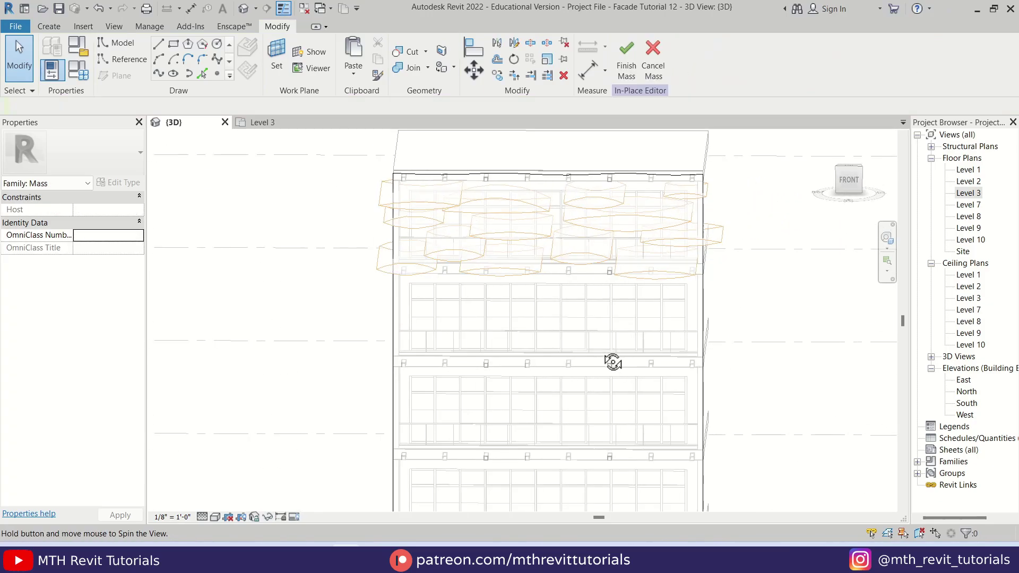
Step: Copy the wide leaf void in the top storey's right half onto the next three storeys below, using multiple copies
left_click(850, 180)
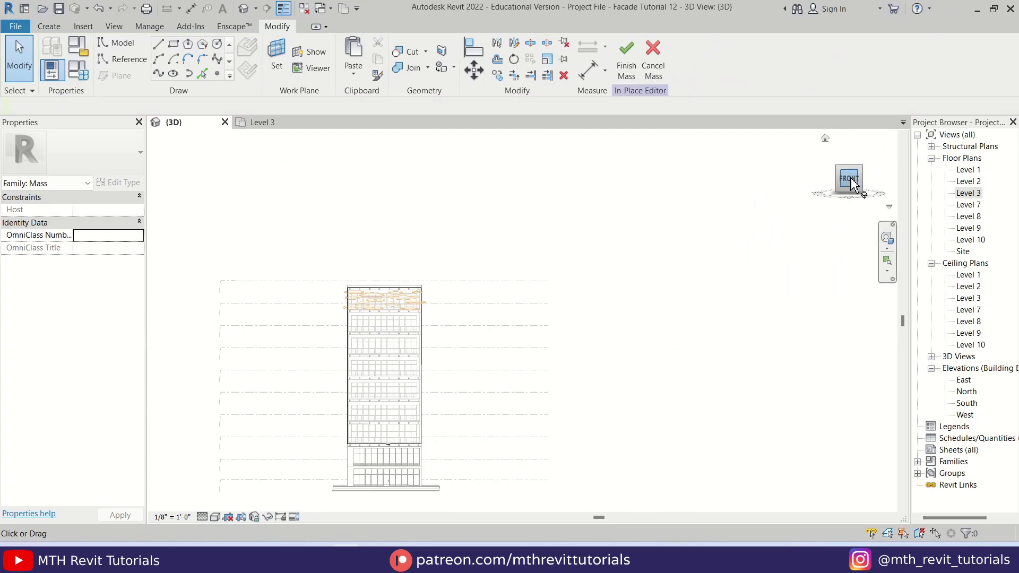
scroll(545, 223, "up", 5)
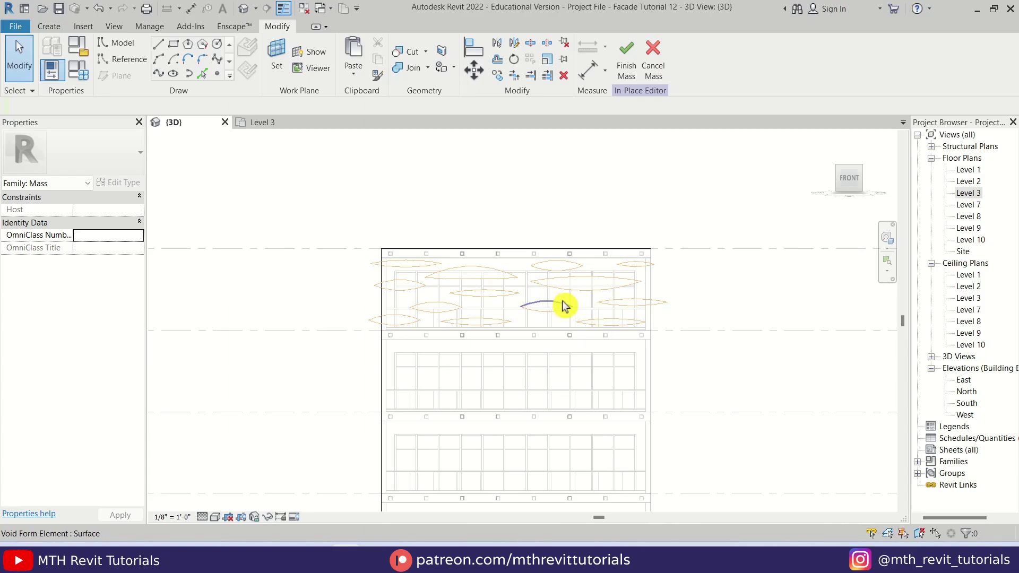
middle_click_drag(563, 306, 560, 244)
scroll(576, 231, "up", 2)
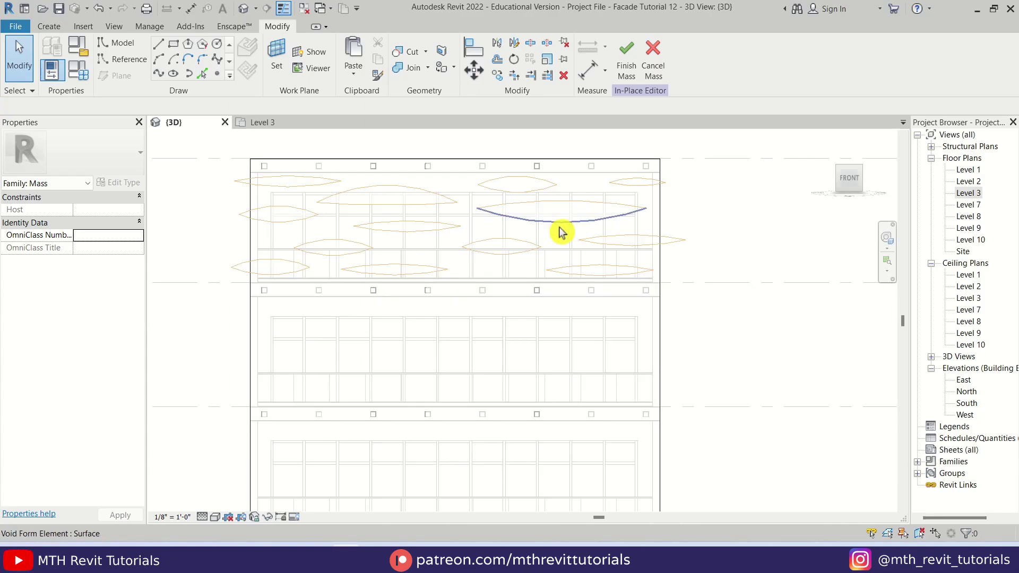
key("Tab")
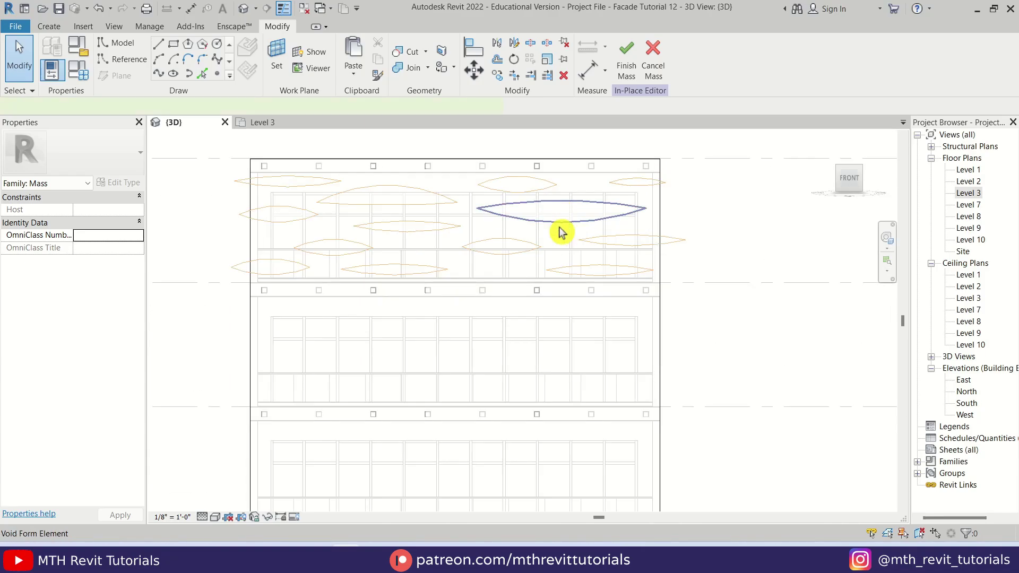
left_click(562, 231)
left_click(497, 76)
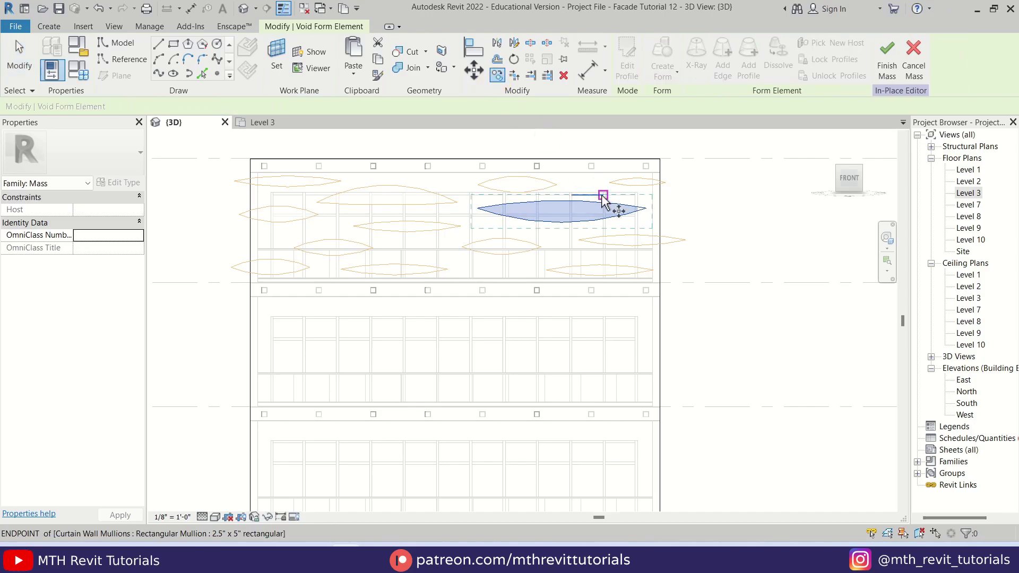
left_click(603, 200)
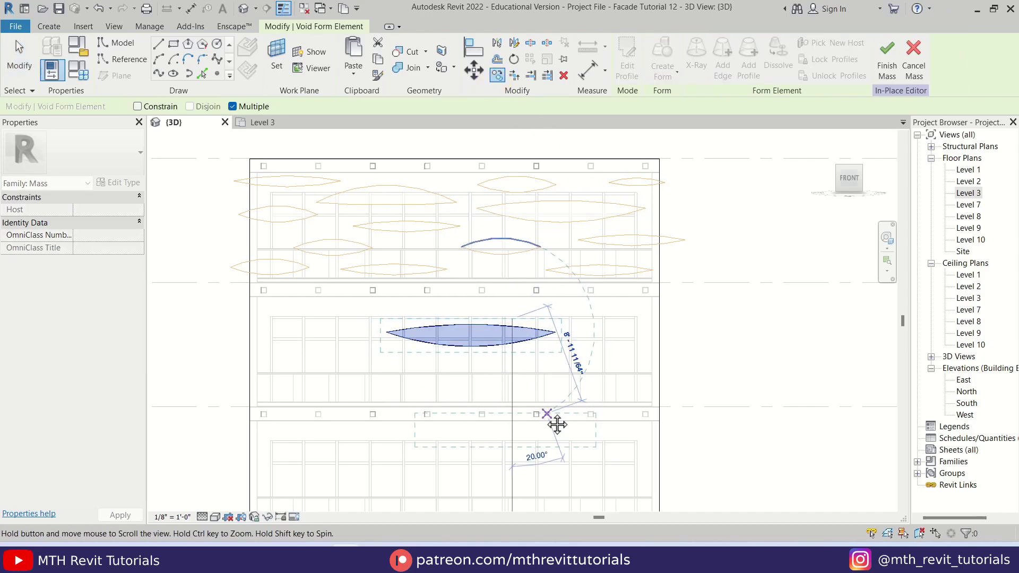
middle_click_drag(553, 420, 531, 292)
left_click(552, 304)
middle_click_drag(505, 380, 521, 294)
left_click(489, 345)
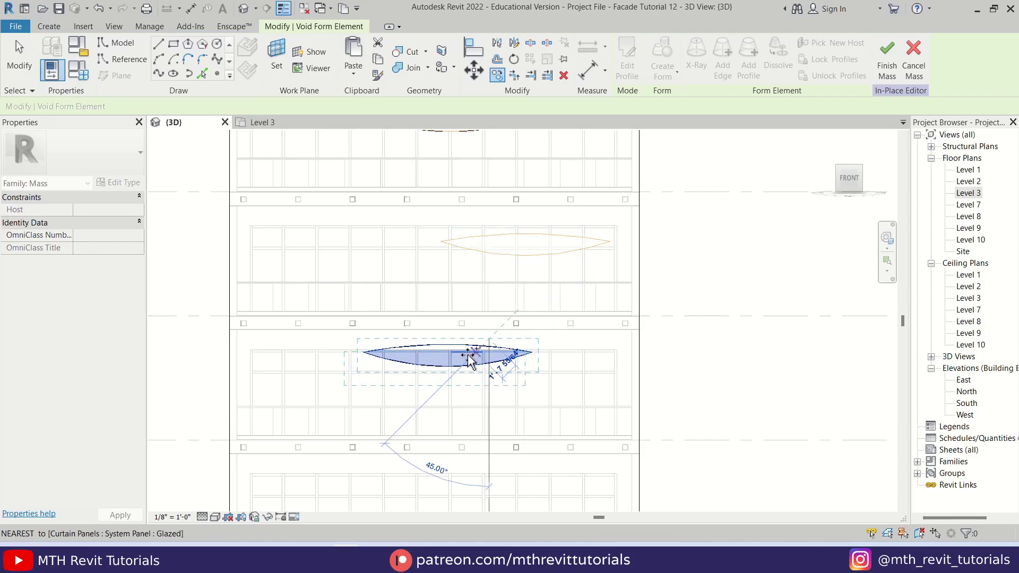
Step: Place more copies of the wide leaf void across the remaining lower storeys, letting some cross the facade's edges
scroll(464, 355, "up", 2)
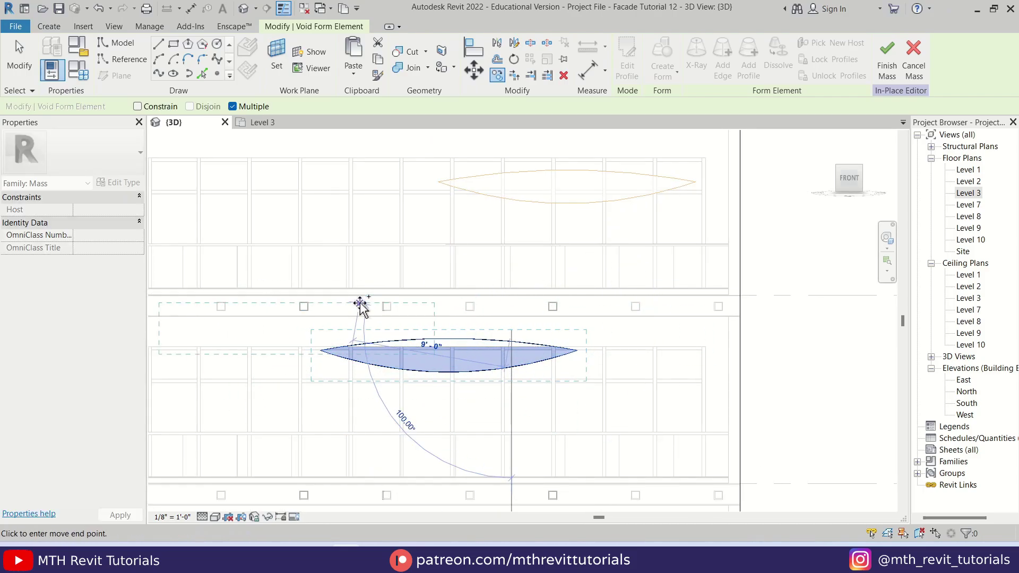
scroll(482, 325, "down", 4)
middle_click_drag(461, 367, 516, 282)
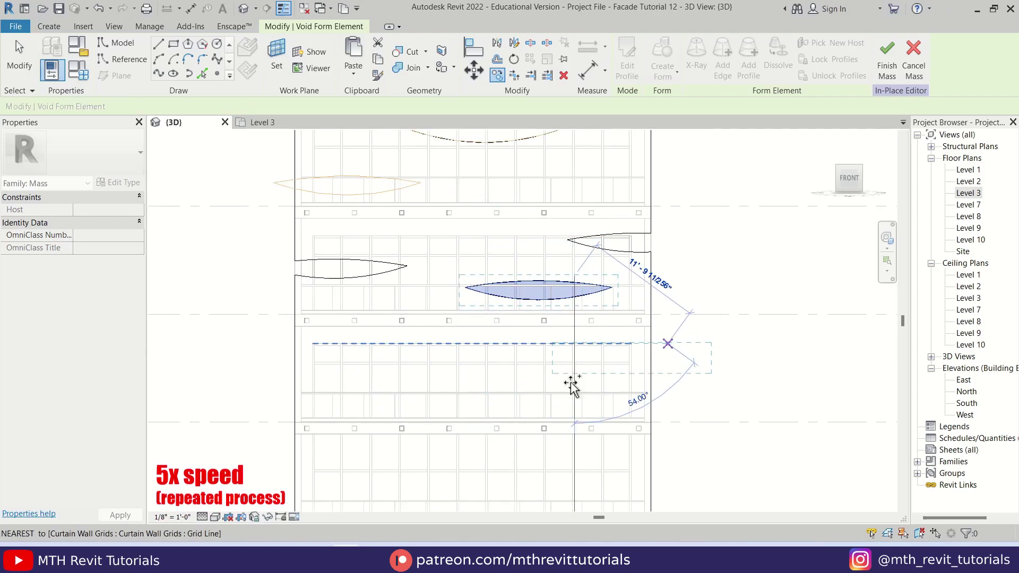
left_click(434, 376)
middle_click_drag(451, 382, 402, 277)
left_click(479, 364)
left_click(640, 337)
key("Escape")
scroll(623, 383, "down", 3)
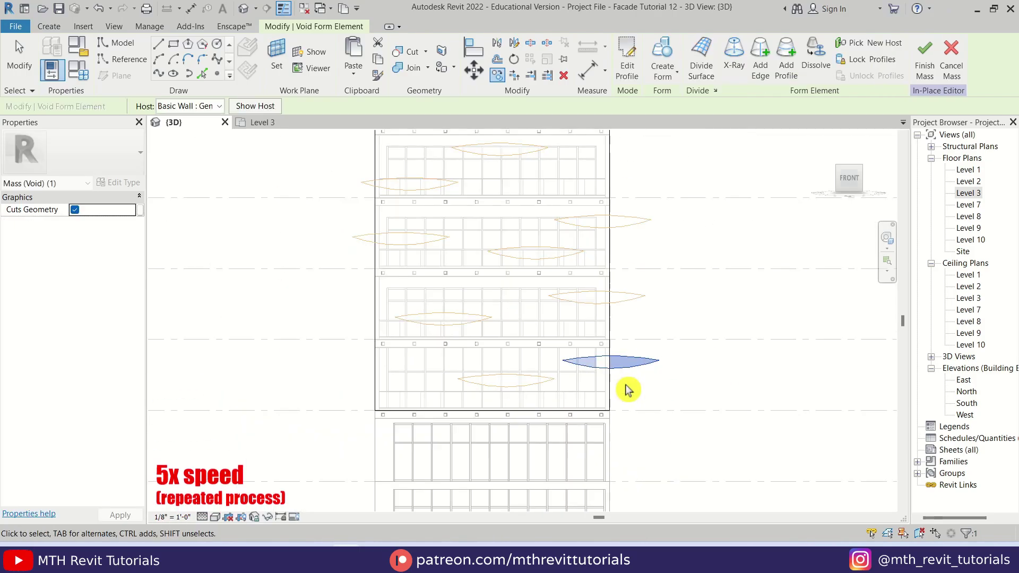
key("Escape")
Step: Copy a narrow leaf void from the top storey to scattered spots on the second and third storeys from the top
middle_click_drag(528, 267, 502, 363)
middle_click_drag(490, 312, 371, 303)
scroll(429, 239, "up", 3)
left_click(431, 249)
key("Tab")
left_click(432, 247)
left_click(498, 75)
left_click(448, 247)
left_click(341, 334)
left_click(637, 402)
left_click(335, 458)
left_click(472, 351)
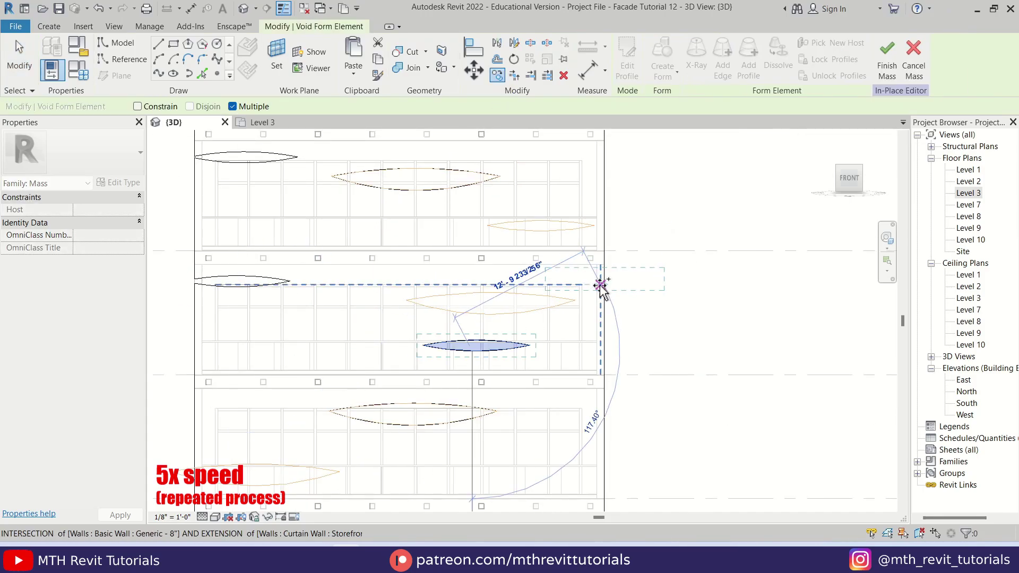
Step: Place further narrow leaf void copies from the third storey's right edge down through the middle storeys
left_click(601, 284)
left_click(274, 342)
left_click(549, 476)
left_click(227, 420)
scroll(228, 419, "down", 1)
middle_click_drag(390, 480, 364, 255)
left_click(362, 314)
left_click(266, 411)
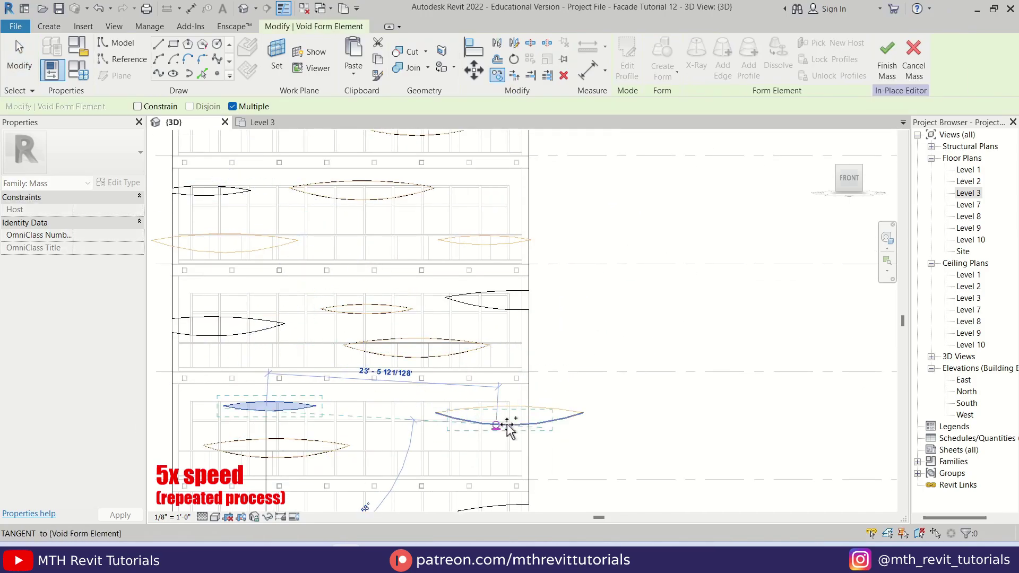
Step: Scatter the last narrow leaf void copies over the lowest storeys of the wavy surface and end copying
left_click(493, 377)
middle_click_drag(451, 456, 487, 320)
left_click(240, 416)
left_click(486, 409)
scroll(478, 409, "down", 3)
middle_click_drag(419, 207, 424, 460)
key("Escape")
key("Escape")
Step: Copy the small leaf void in the top storey's lower right half into gaps on the storeys directly below
scroll(361, 254, "up", 2)
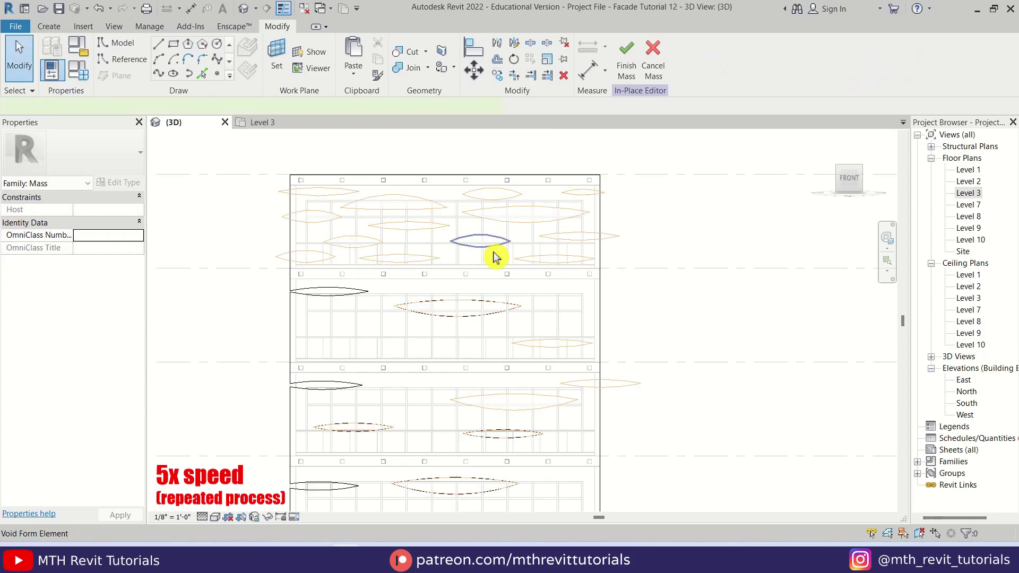
left_click(494, 248)
left_click(498, 76)
left_click(495, 236)
left_click(581, 322)
left_click(364, 335)
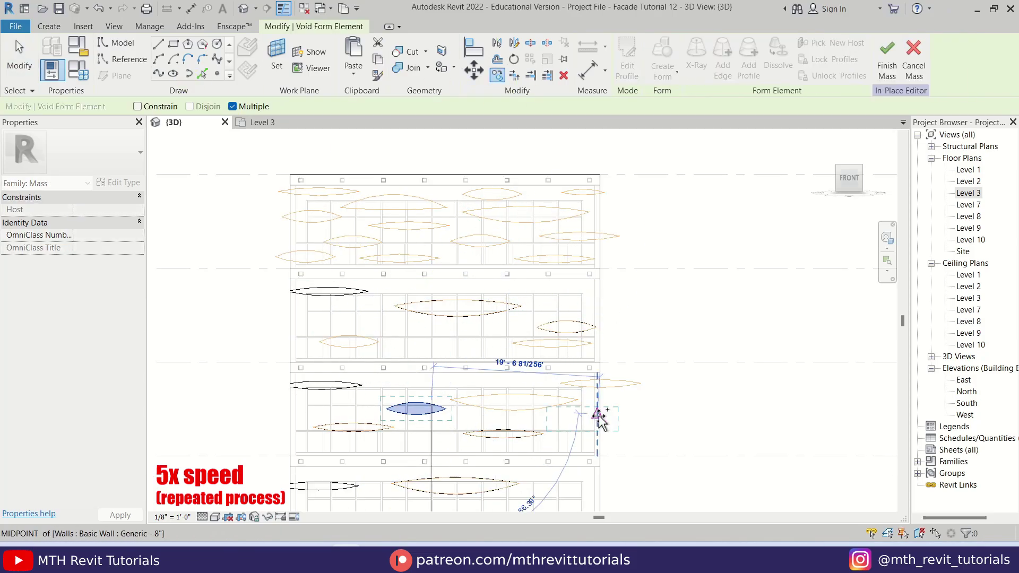
left_click(598, 416)
middle_click_drag(513, 439, 455, 237)
left_click(423, 329)
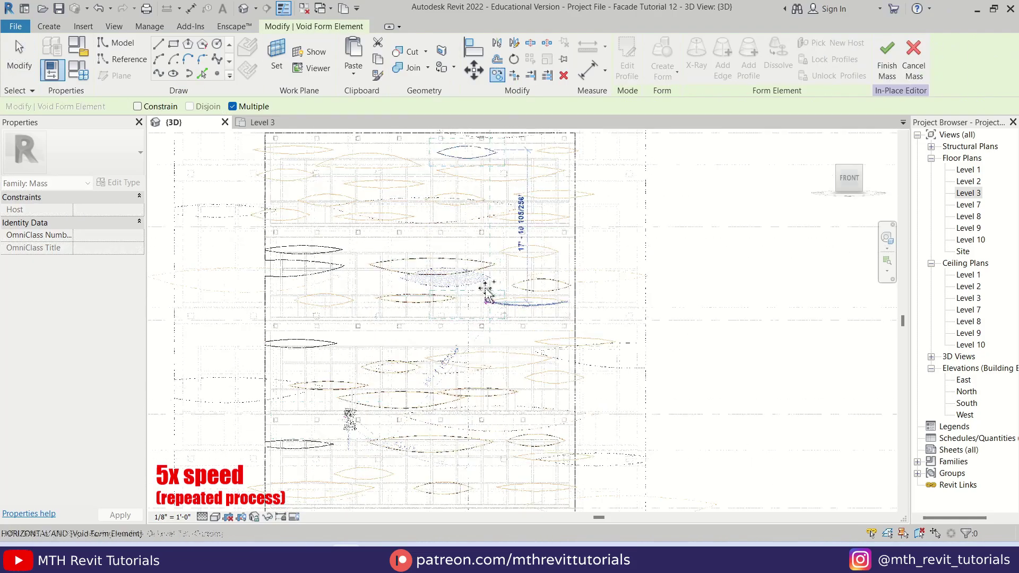
Step: Place small leaf void copies in the gaps between the larger leaves on the middle storeys
scroll(419, 246, "up", 4)
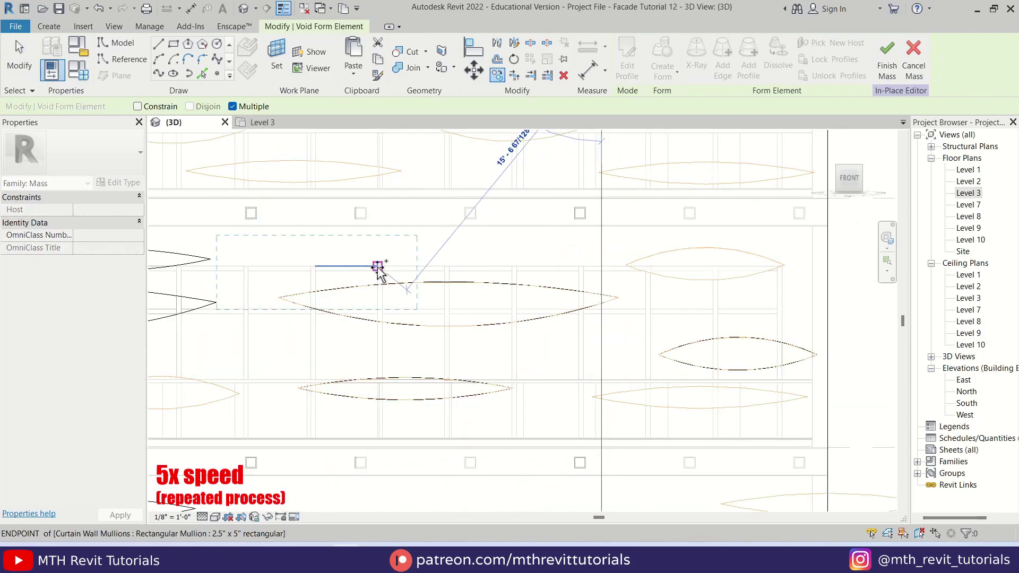
left_click(377, 267)
left_click(631, 364)
middle_click_drag(379, 499, 477, 234)
left_click(477, 234)
middle_click_drag(392, 451, 475, 164)
left_click(656, 280)
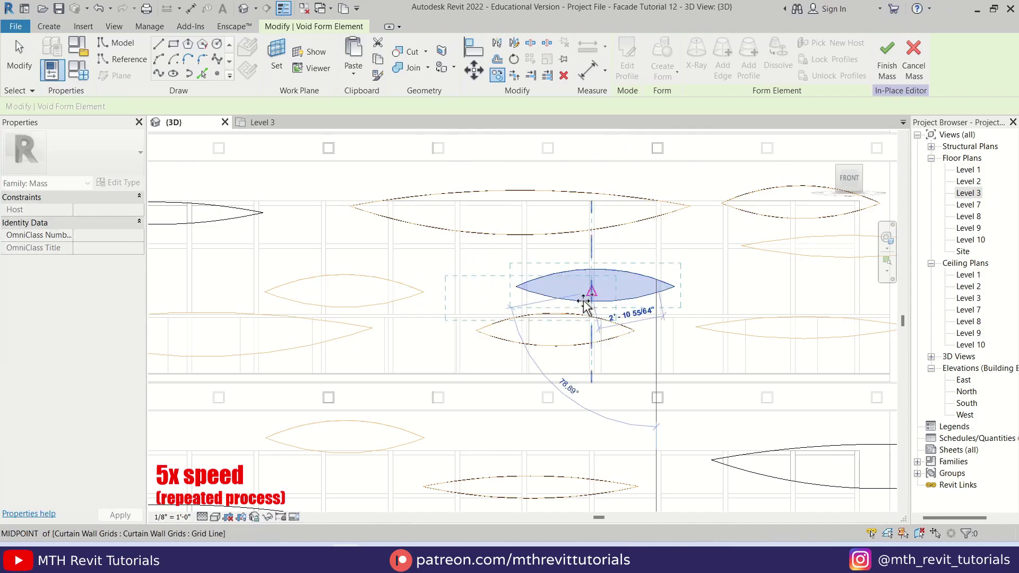
Step: Continue the small leaf void copies down to both sides of the wavy surface's lowest storey
scroll(583, 301, "down", 2)
middle_click_drag(514, 498, 542, 259)
left_click(330, 159)
left_click(658, 325)
middle_click_drag(507, 453, 364, 243)
left_click(561, 367)
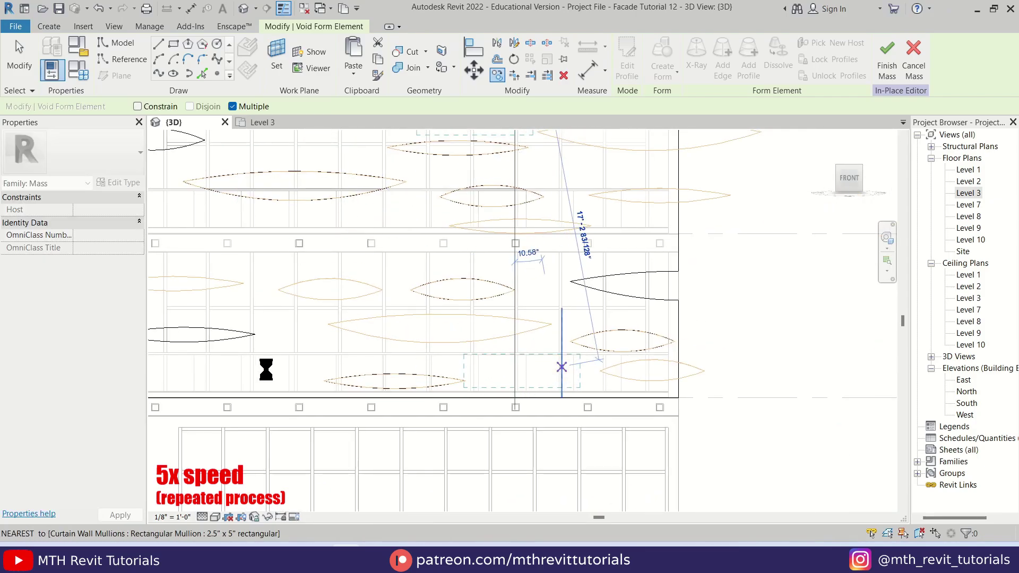
left_click(266, 370)
Step: Fill the remaining gaps on the upper storeys, including the facade's left edge, with small leaf void copies and end copying
scroll(513, 368, "down", 2)
middle_click_drag(331, 297, 286, 467)
left_click(261, 433)
middle_click_drag(307, 141, 302, 389)
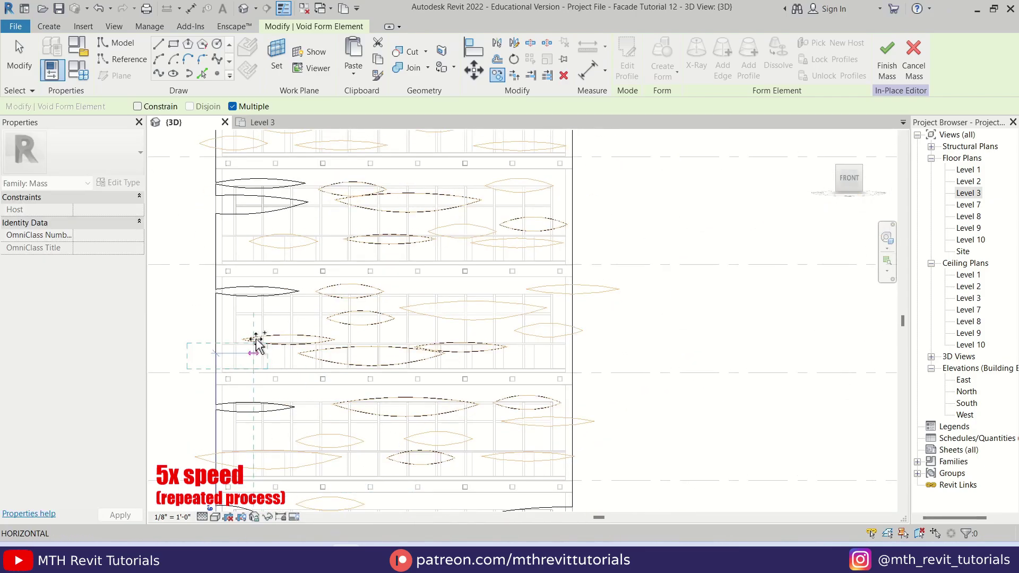
left_click(256, 321)
scroll(648, 261, "down", 3)
scroll(636, 265, "up", 4)
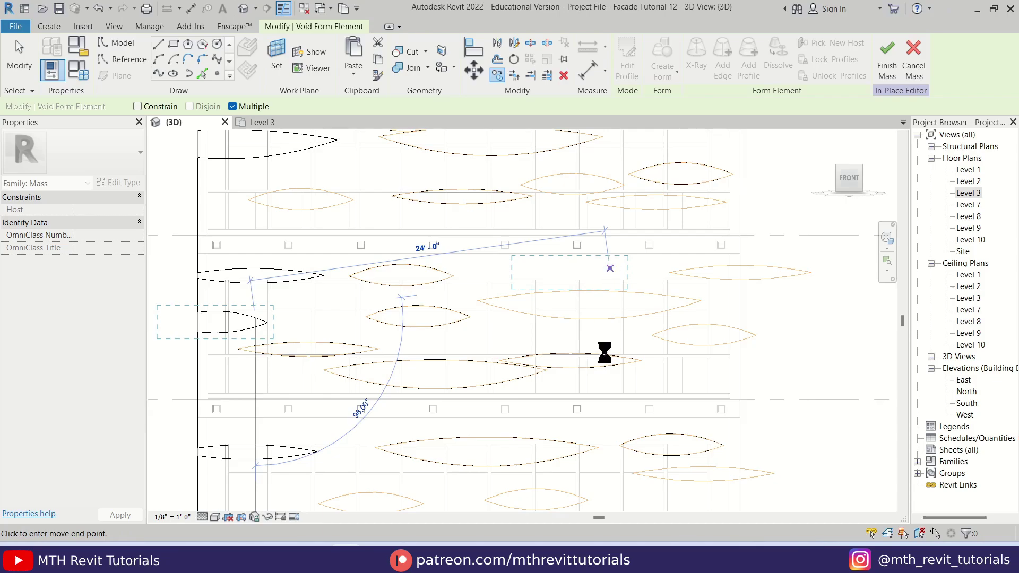
scroll(604, 352, "down", 3)
key("Escape")
scroll(583, 323, "down", 2)
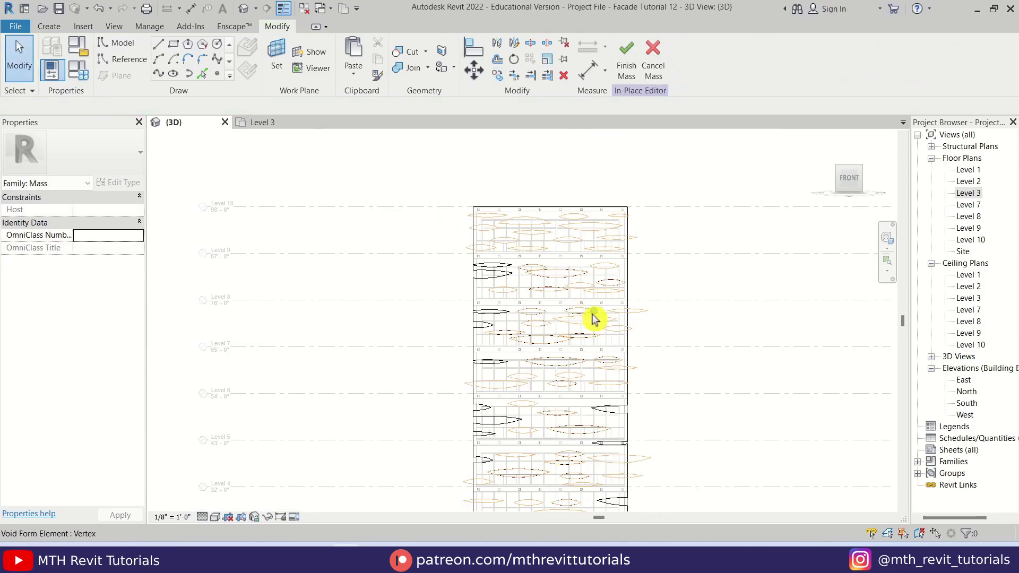
Step: Examine the wavy surface from both sides to see which leaf voids cut openings into it
middle_click_drag(671, 349, 420, 254, "shift")
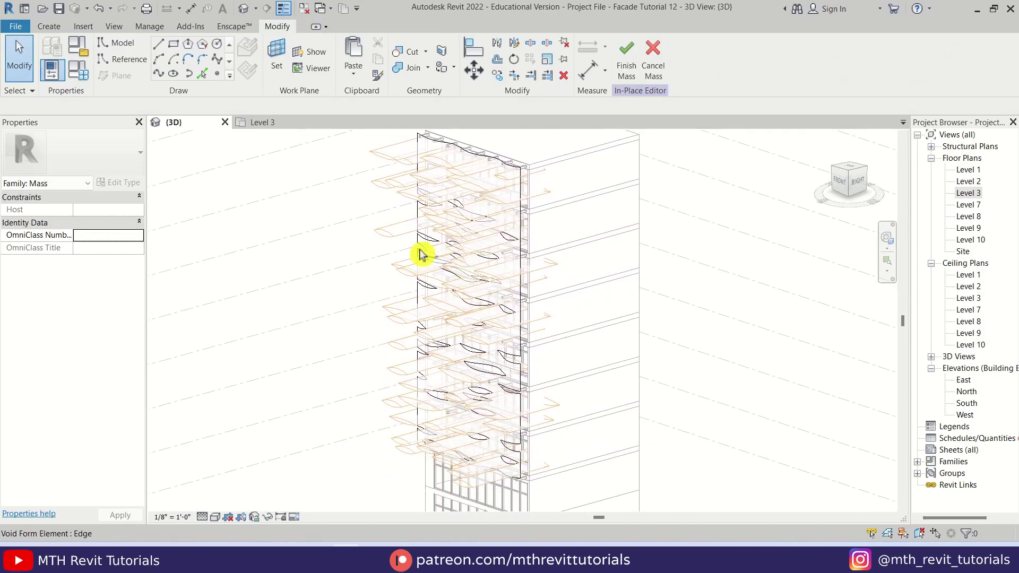
scroll(462, 164, "up", 4)
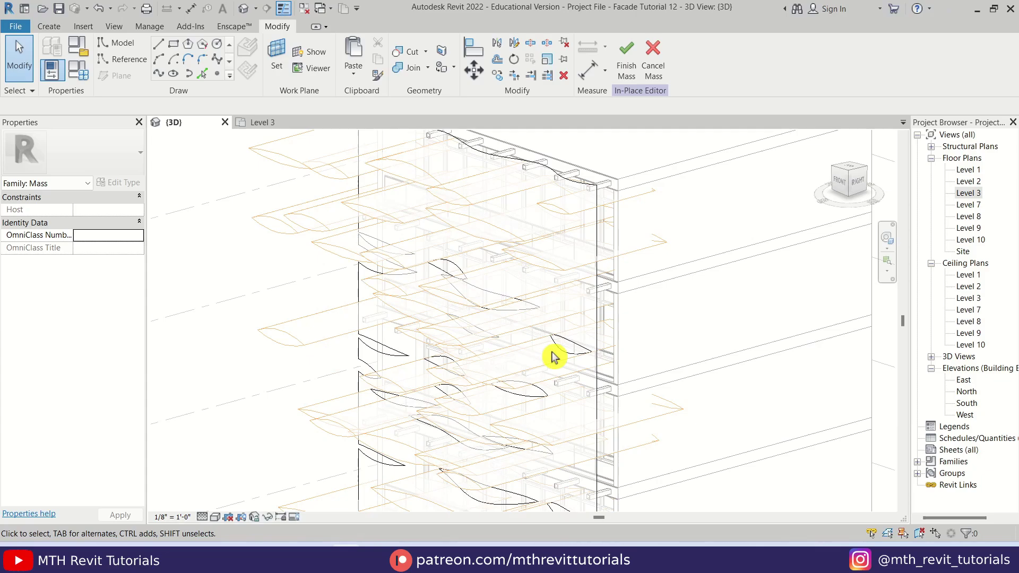
scroll(554, 356, "down", 2)
scroll(531, 372, "up", 4)
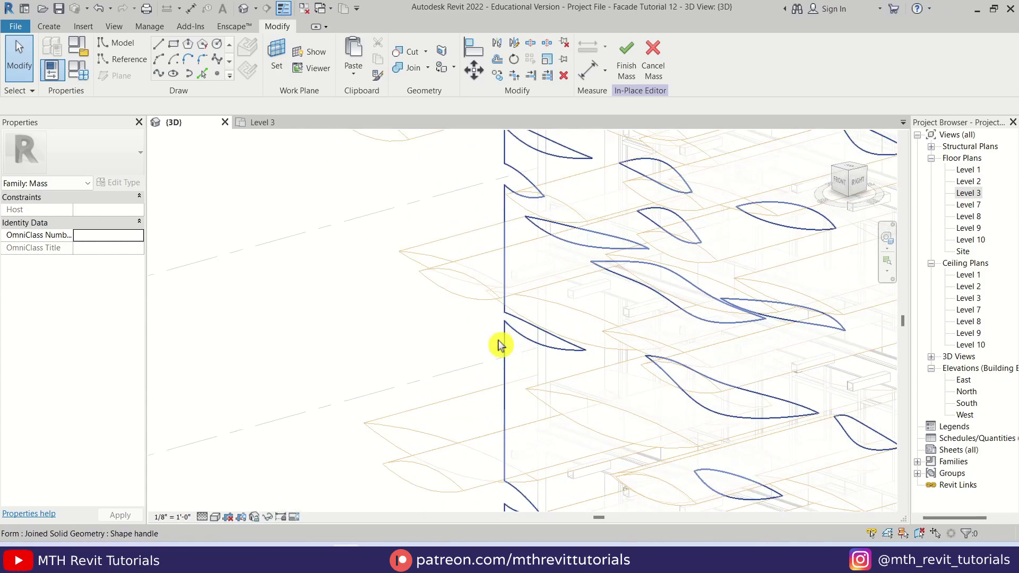
middle_click_drag(594, 265, 493, 394)
scroll(472, 289, "up", 1)
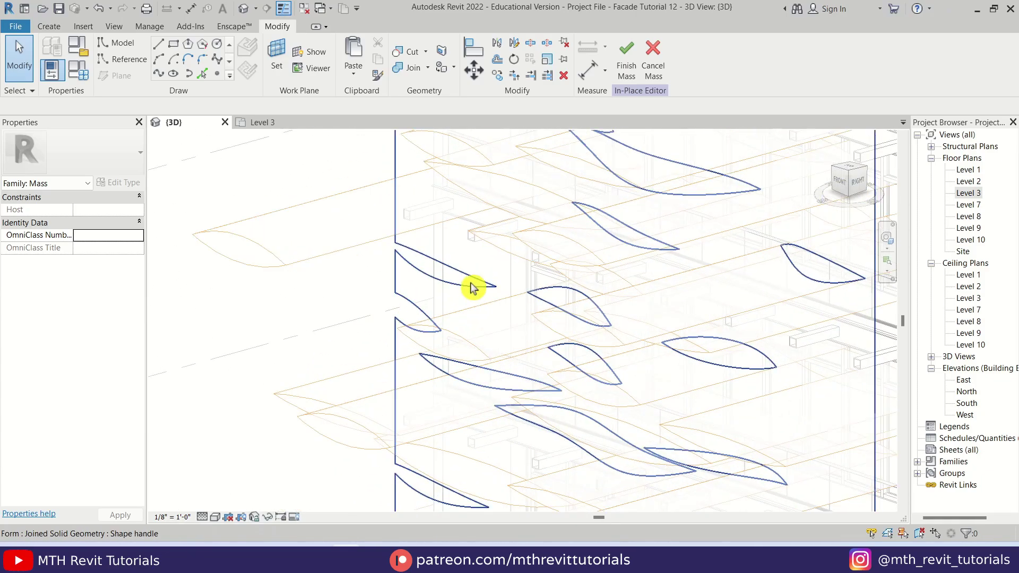
middle_click_drag(481, 267, 582, 272)
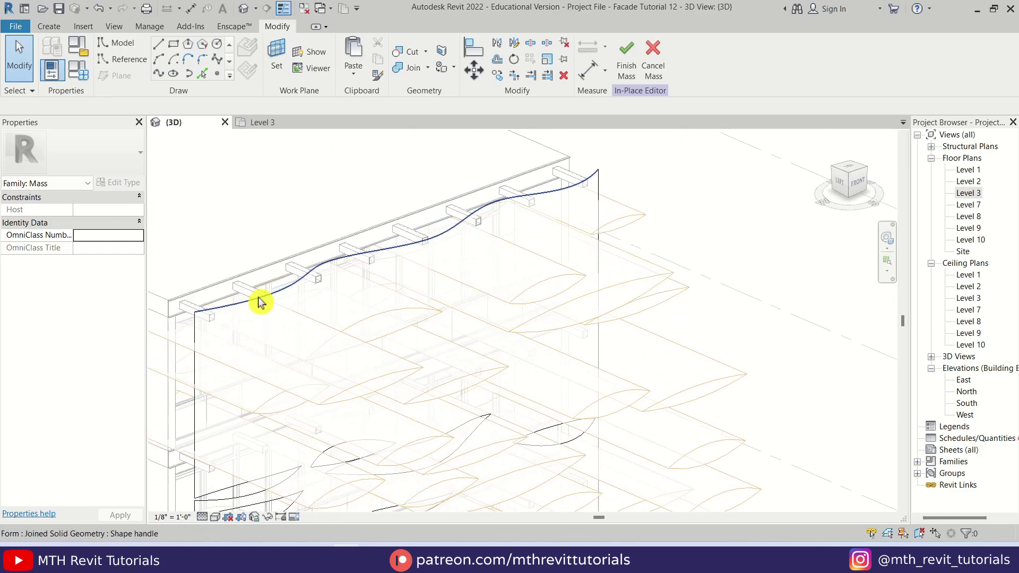
scroll(318, 276, "up", 3)
scroll(334, 261, "up", 2)
middle_click_drag(667, 196, 540, 305)
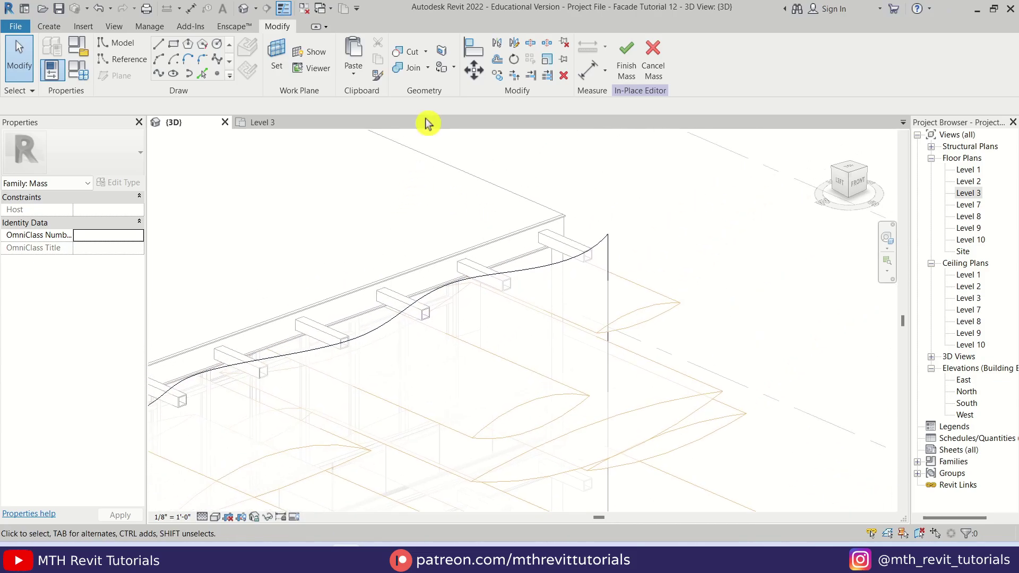
Step: Start a multiple cut on the wavy surface and cut it with the first uncut leaf voids on the top storeys
left_click(414, 57)
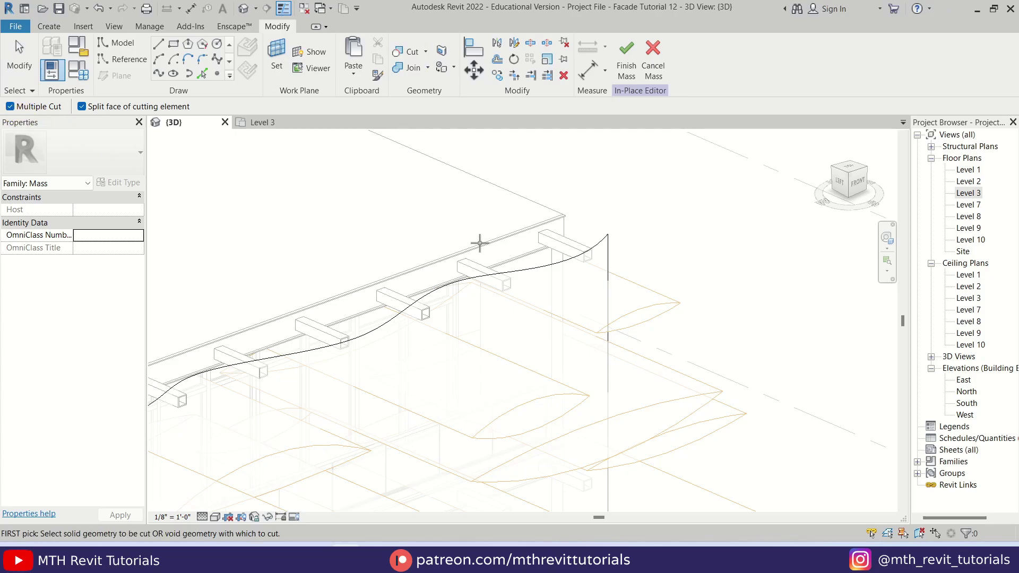
left_click(533, 265)
scroll(682, 200, "down", 3)
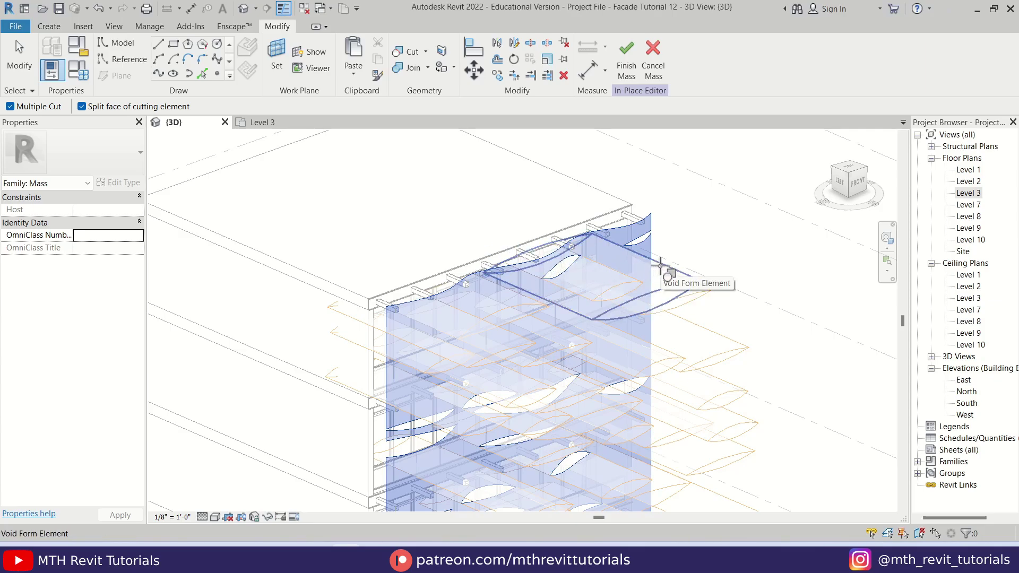
left_click(661, 265)
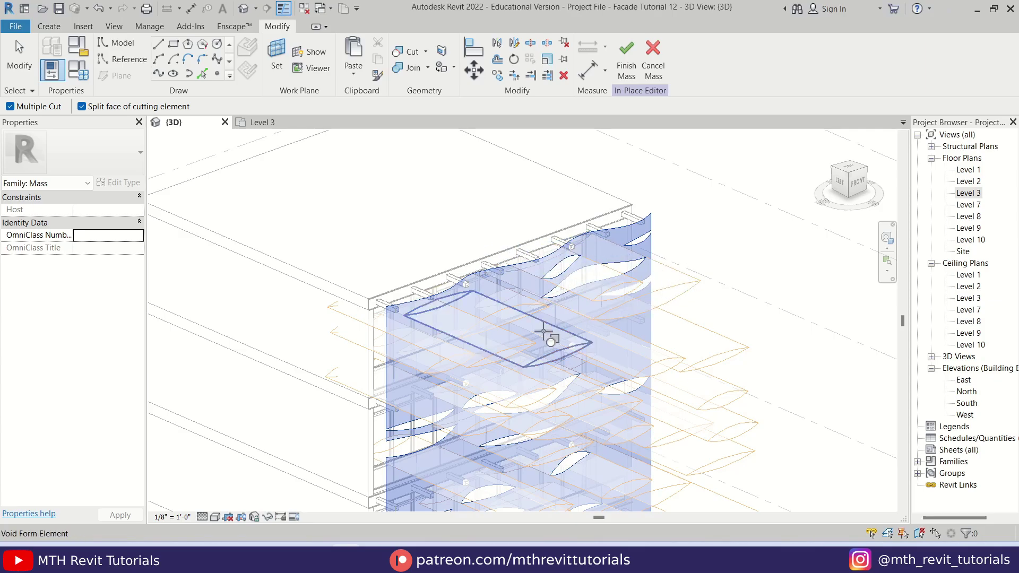
left_click(510, 309)
left_click(601, 327)
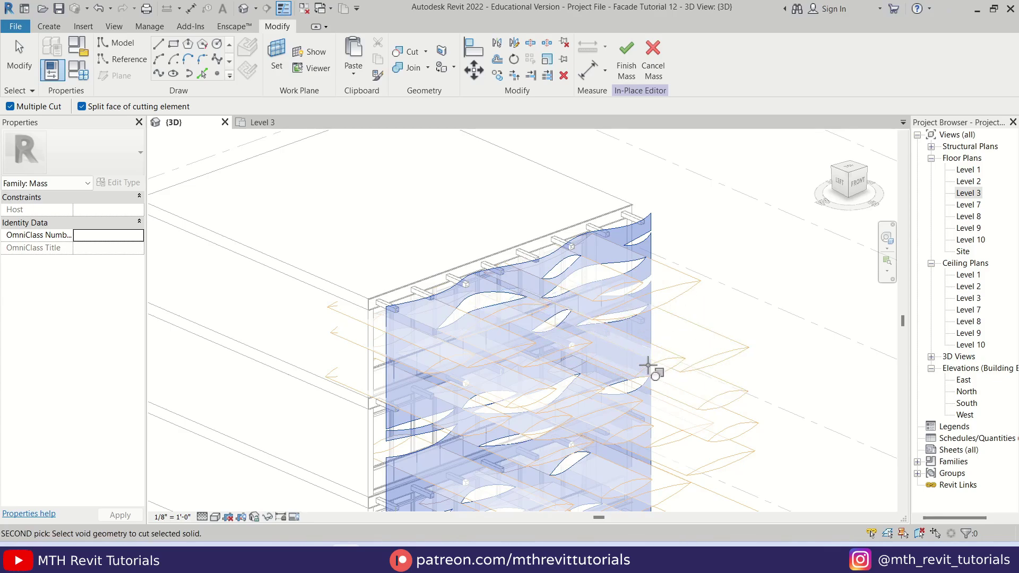
Step: Switch to the front view and cut the wavy surface with all remaining leaf voids on the top storey
left_click(857, 184)
scroll(527, 286, "up", 8)
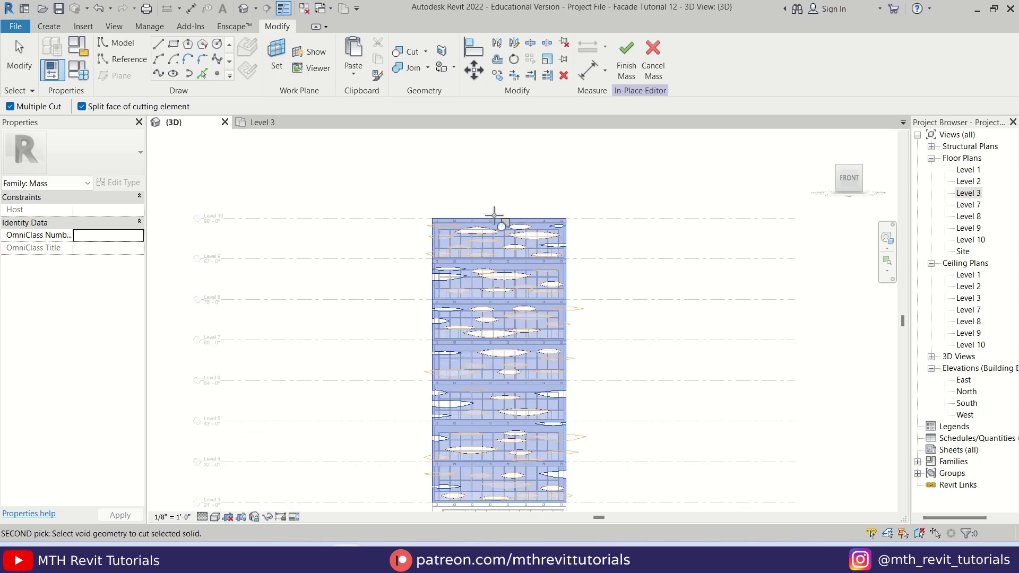
left_click(392, 263)
left_click(397, 234)
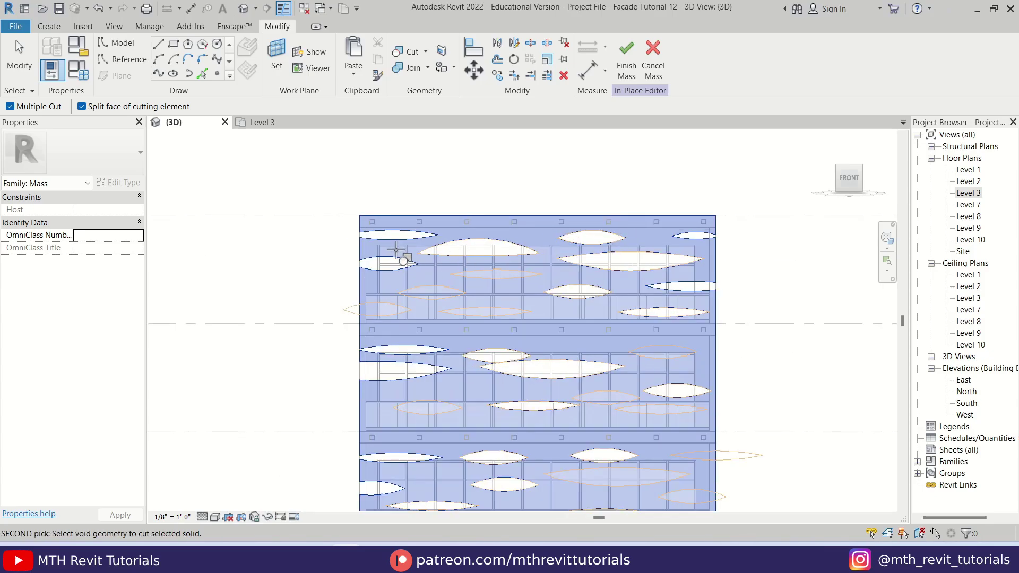
left_click(371, 310)
left_click(431, 292)
left_click(496, 274)
left_click(483, 311)
Step: Cut the wavy surface with the four uncut leaf voids on the second storey from the top
middle_click_drag(696, 369, 663, 259)
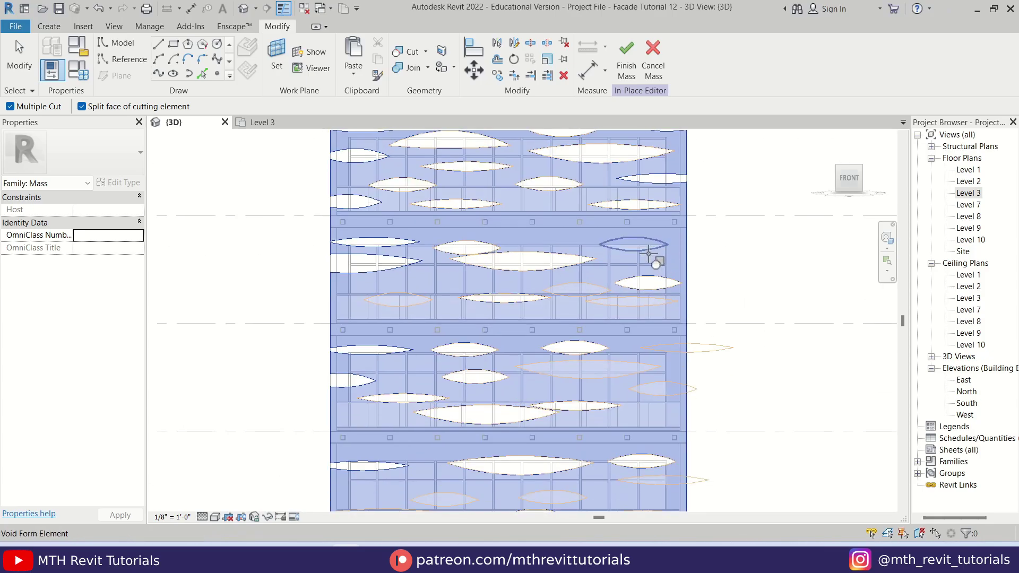
left_click(656, 249)
left_click(658, 303)
left_click(576, 288)
left_click(399, 290)
Step: Cut the third storey from the top with its uncut large leaf void and the two voids overhanging the edge
scroll(501, 327, "down", 1)
middle_click_drag(502, 327, 505, 279)
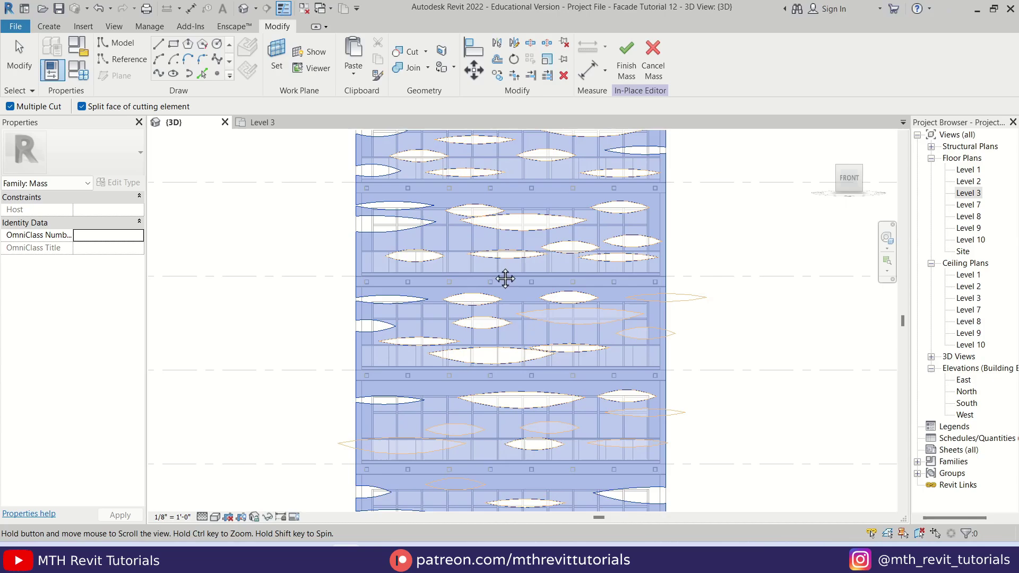
left_click(584, 322)
left_click(689, 293)
left_click(673, 335)
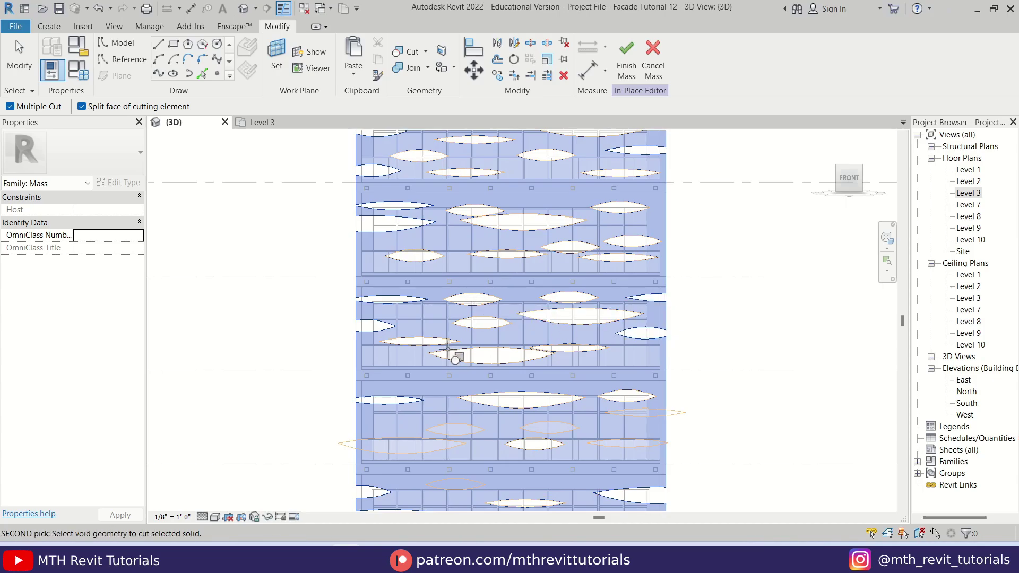
Step: Cut the wavy surface with the five uncut leaf voids on the fourth storey from the top
left_click(468, 430)
left_click(403, 444)
left_click(549, 427)
left_click(654, 414)
left_click(631, 442)
Step: Cut the three lower storeys with the uncut leaf voids along the facade's left half and the right edge
middle_click_drag(638, 473, 631, 266)
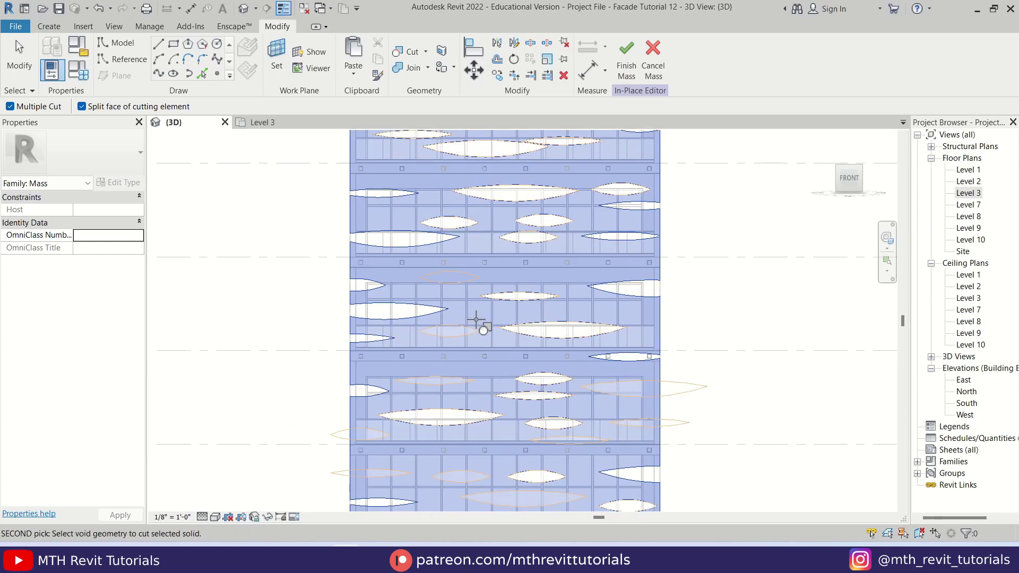
left_click(392, 468)
left_click(469, 478)
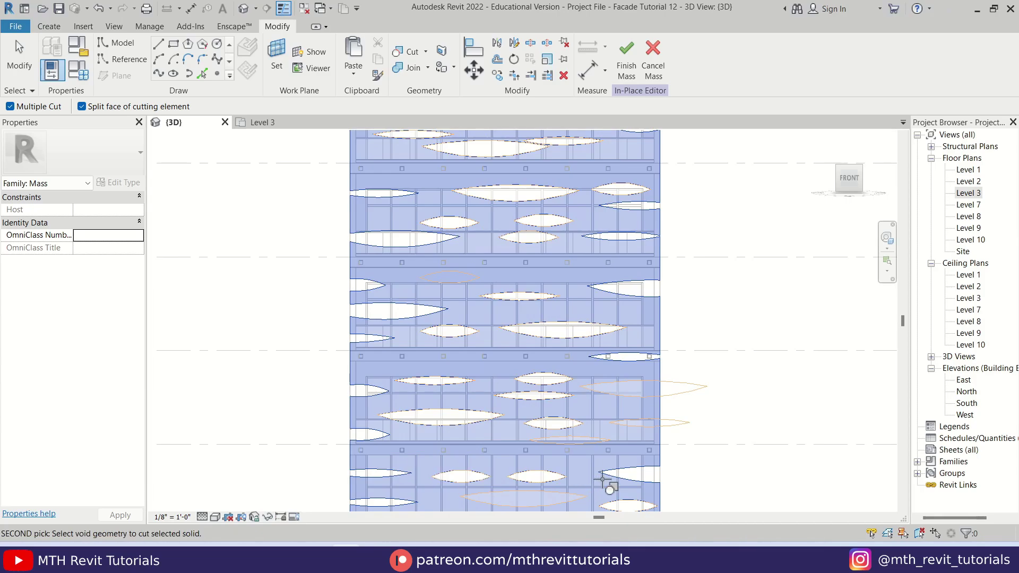
left_click(668, 426)
left_click(689, 392)
Step: Cut the lowest storey with its remaining large and small leaf voids and end the cut command
middle_click_drag(595, 477, 595, 331)
left_click(549, 360)
left_click(579, 372)
left_click(631, 382)
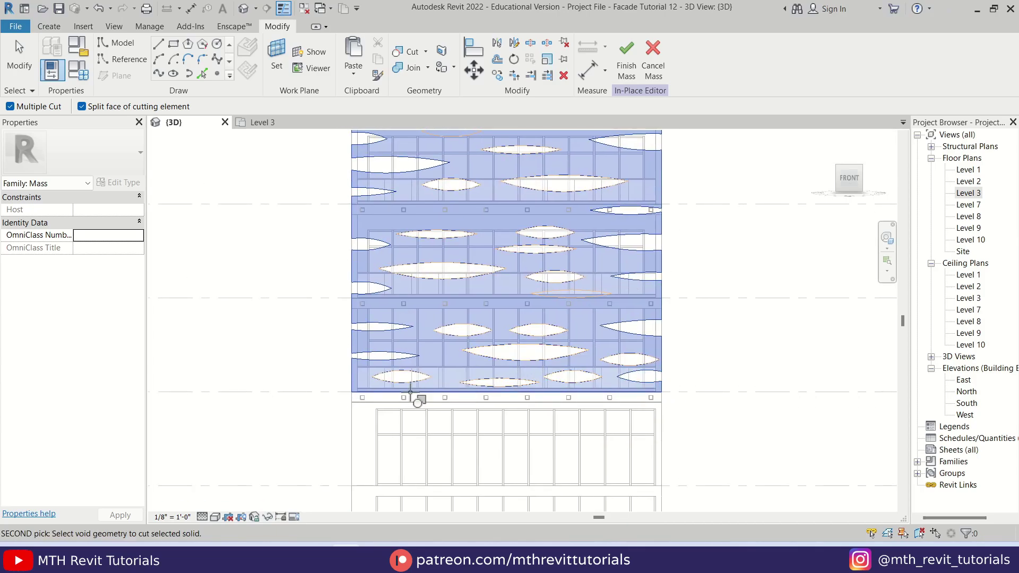
scroll(425, 393, "down", 3)
middle_click_drag(543, 306, 558, 422)
scroll(463, 271, "up", 4)
key("Escape")
key("Escape")
Step: Select the small leaf void on the second storey's right half and try to shift it slightly upward
scroll(417, 258, "up", 3)
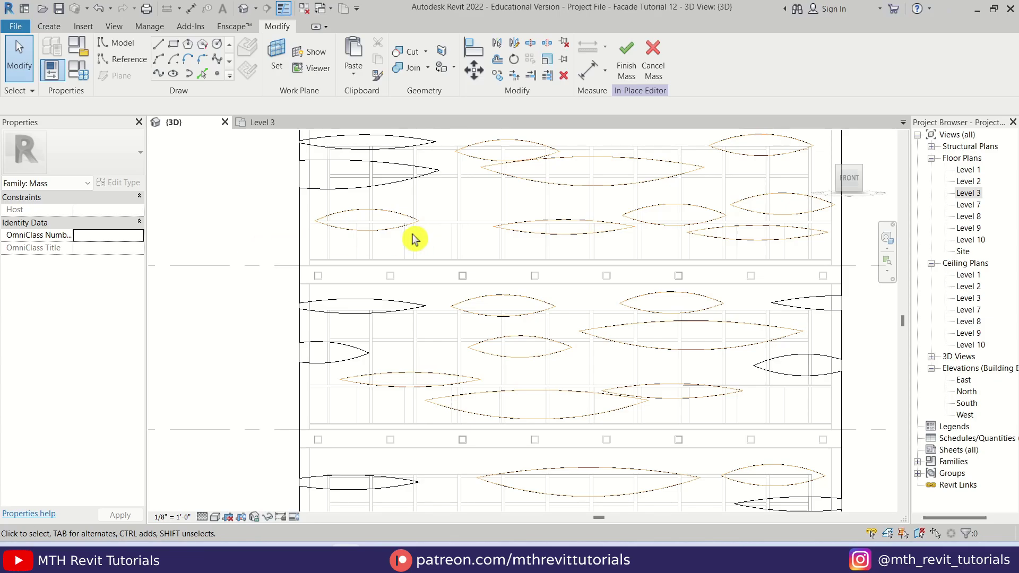
left_click(674, 208)
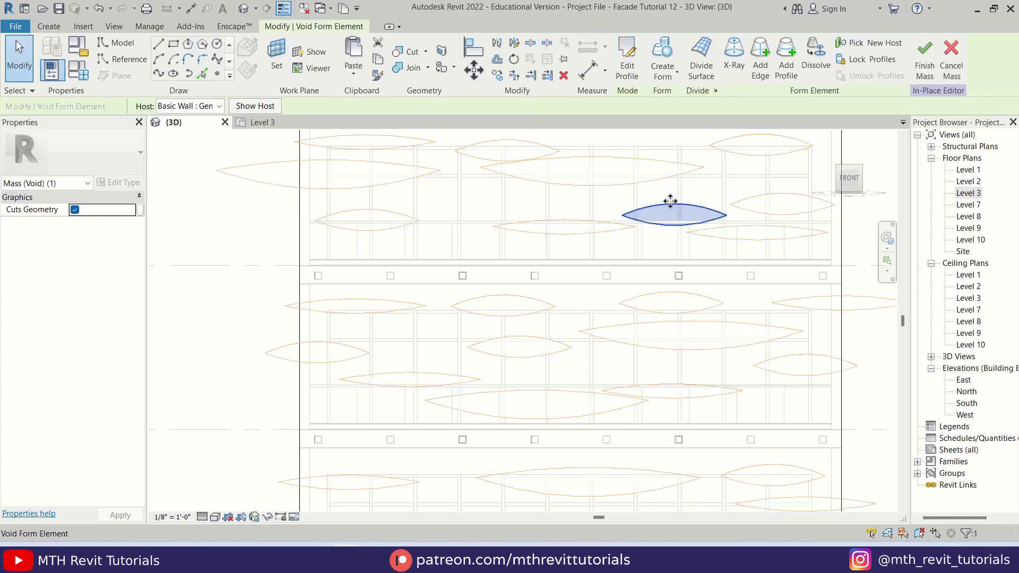
scroll(669, 201, "up", 2)
left_click_drag(665, 202, 662, 186)
left_click(658, 167)
Step: Cut the wavy surface with the missed small leaf void at the upper edge of the fifth storey from the top
scroll(423, 242, "up", 2)
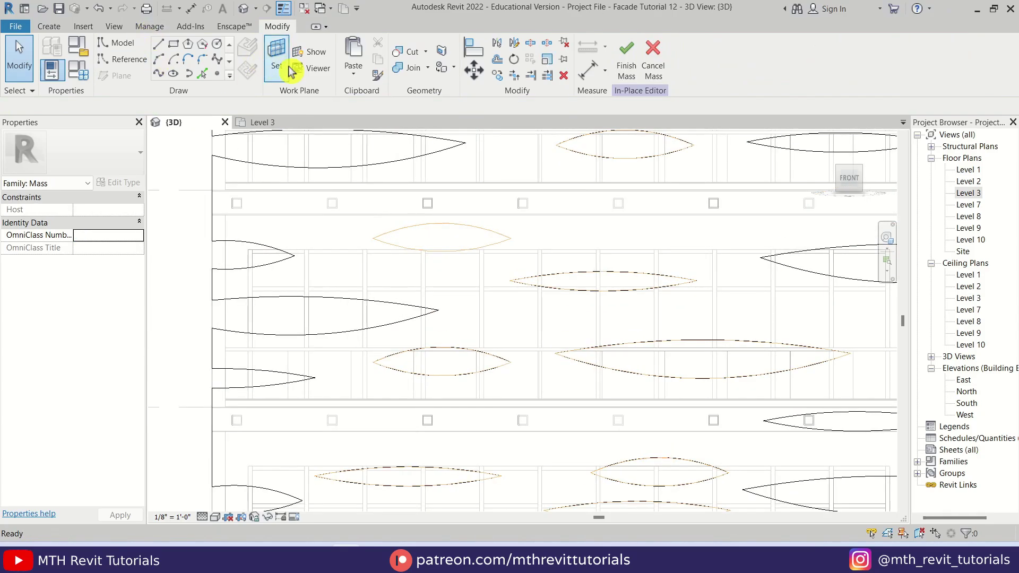
left_click(418, 59)
left_click(209, 221)
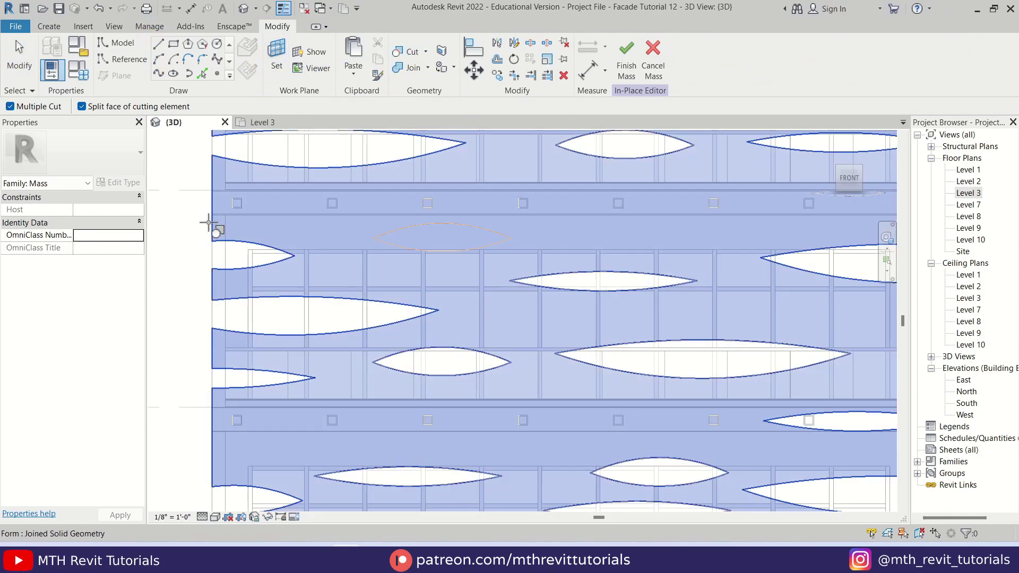
left_click(498, 225)
scroll(587, 296, "down", 4)
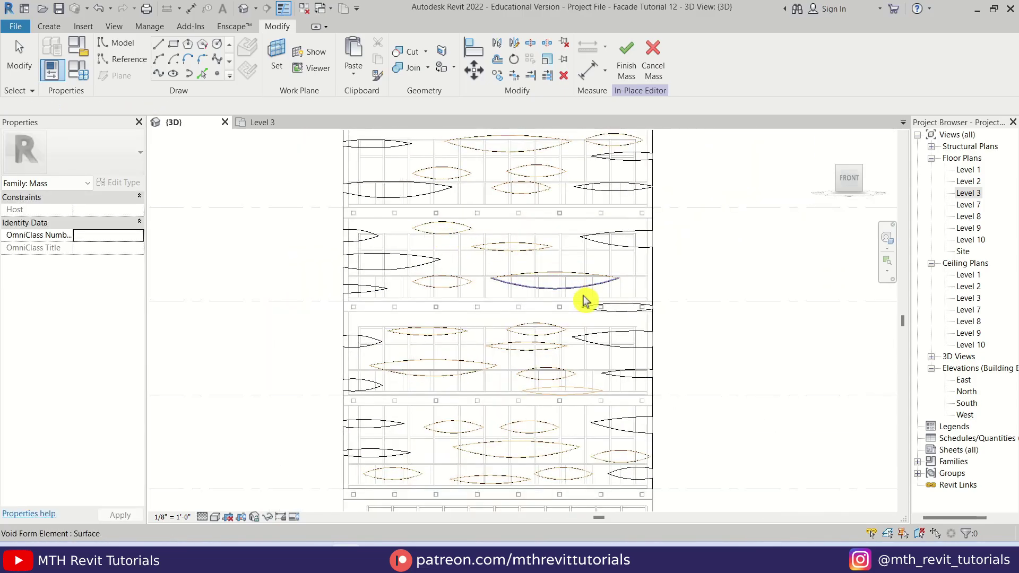
key("Escape")
Step: Try to finish the in-place mass, and cancel the void form error after locating the highlighted voids behind its dialog
middle_click_drag(485, 318, 491, 230)
scroll(475, 298, "up", 1)
scroll(578, 304, "down", 2)
middle_click_drag(582, 315, 587, 352, "shift")
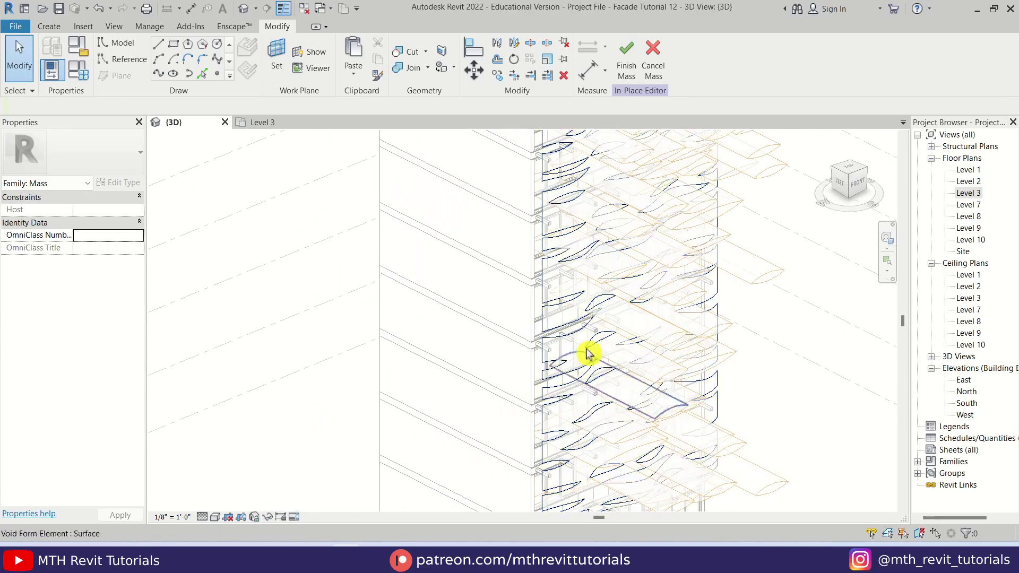
scroll(690, 305, "down", 5)
scroll(647, 511, "up", 5)
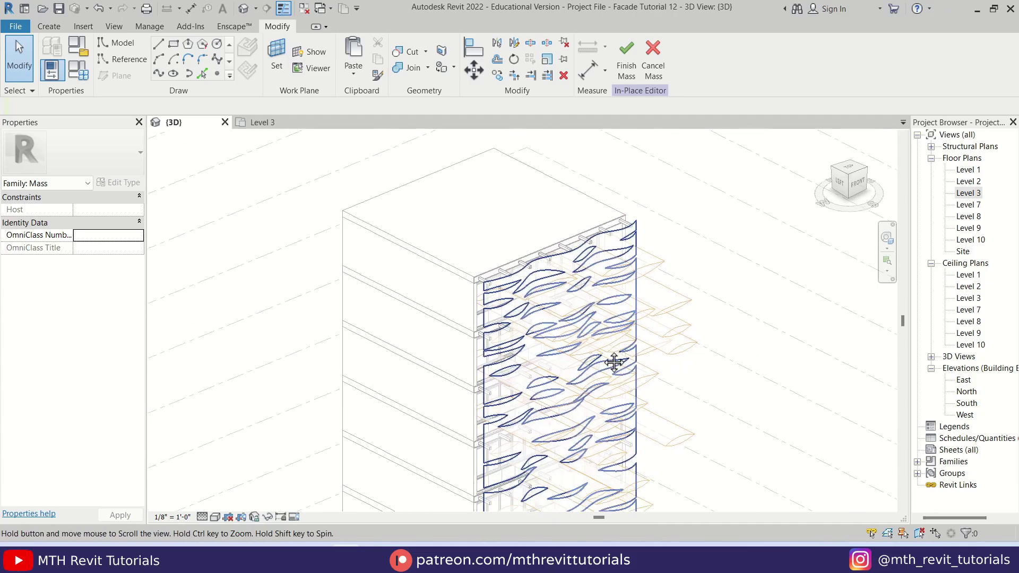
left_click(627, 80)
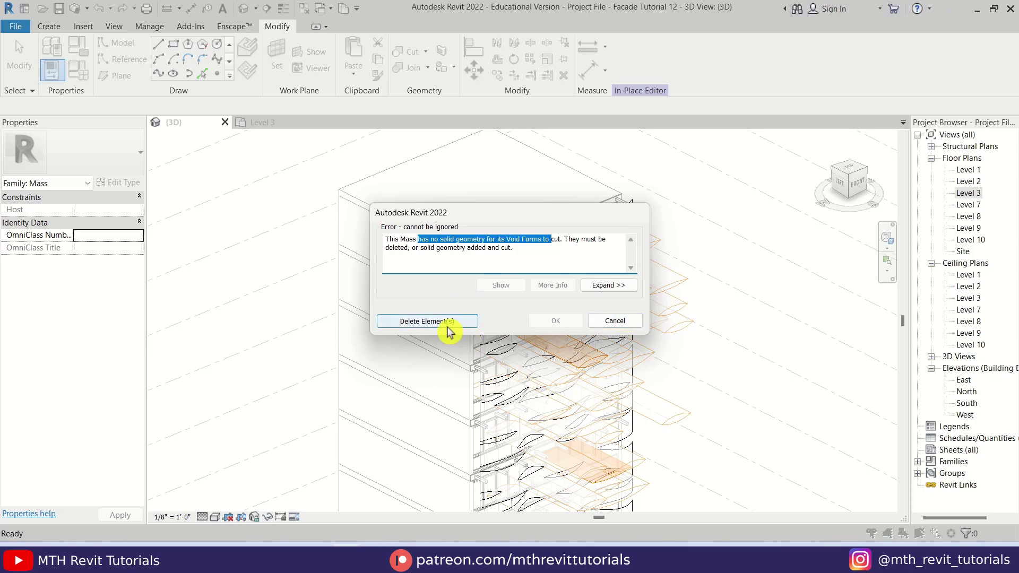
left_click_drag(551, 215, 335, 221)
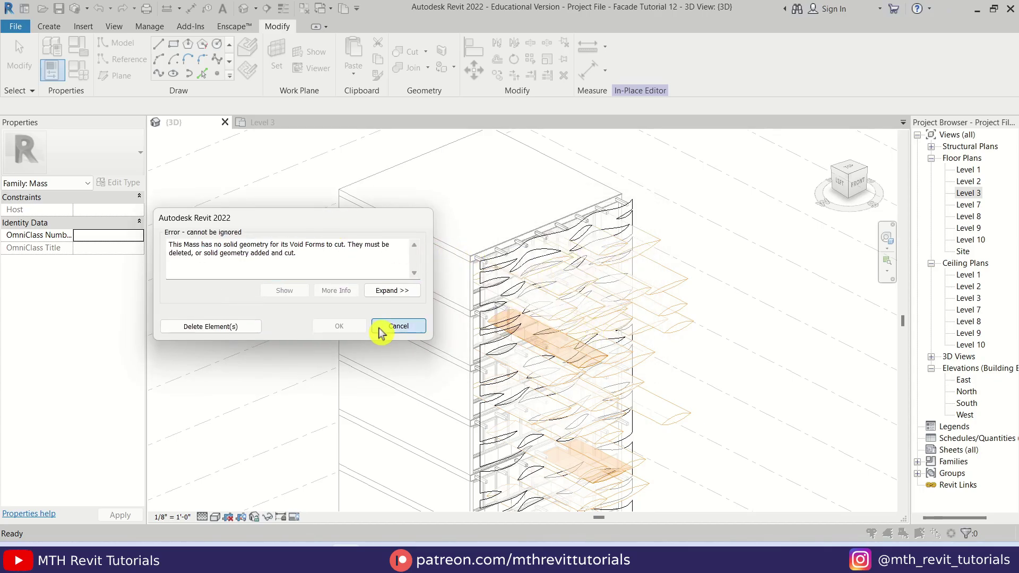
left_click(398, 325)
Step: Cut the wavy surface with the remaining uncut leaf voids and finish the in-place mass
left_click(410, 51)
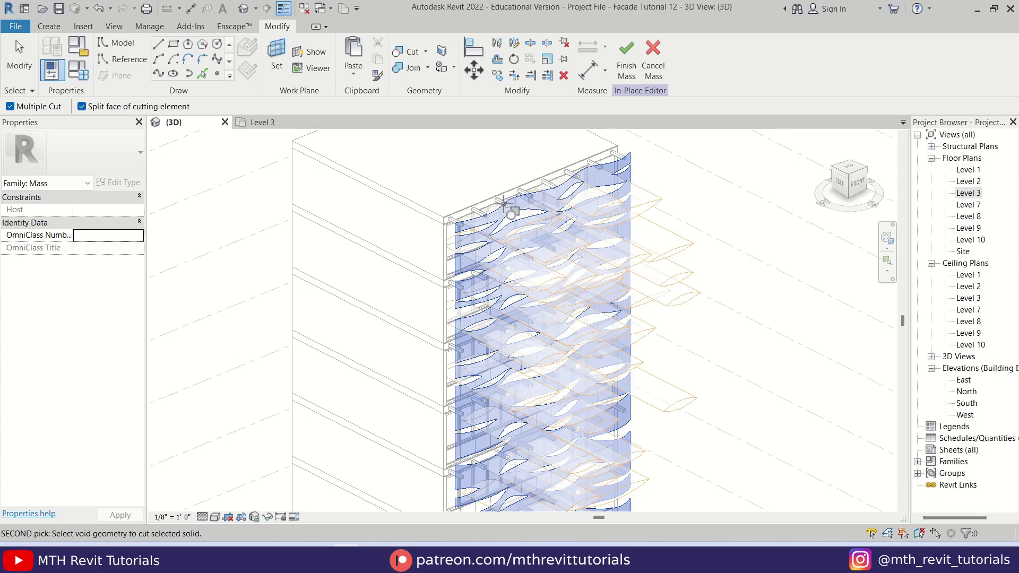
left_click(537, 223)
scroll(497, 273, "up", 4)
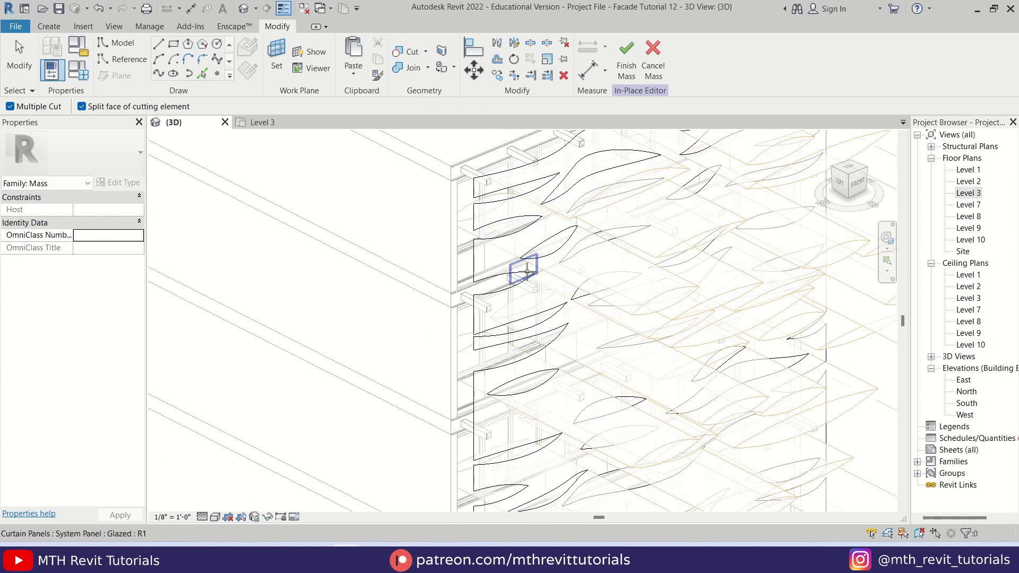
left_click(467, 265)
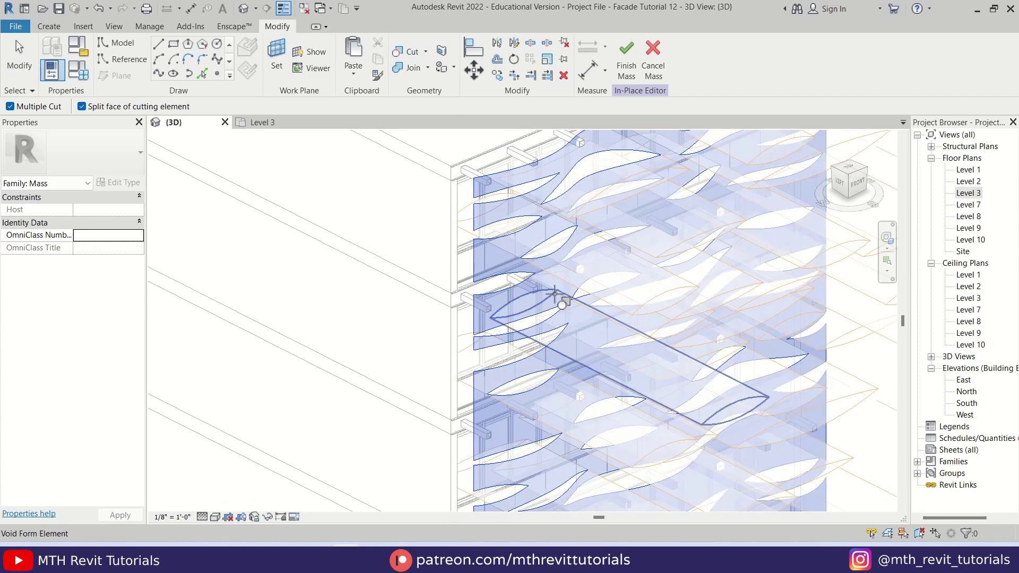
scroll(580, 273, "down", 3)
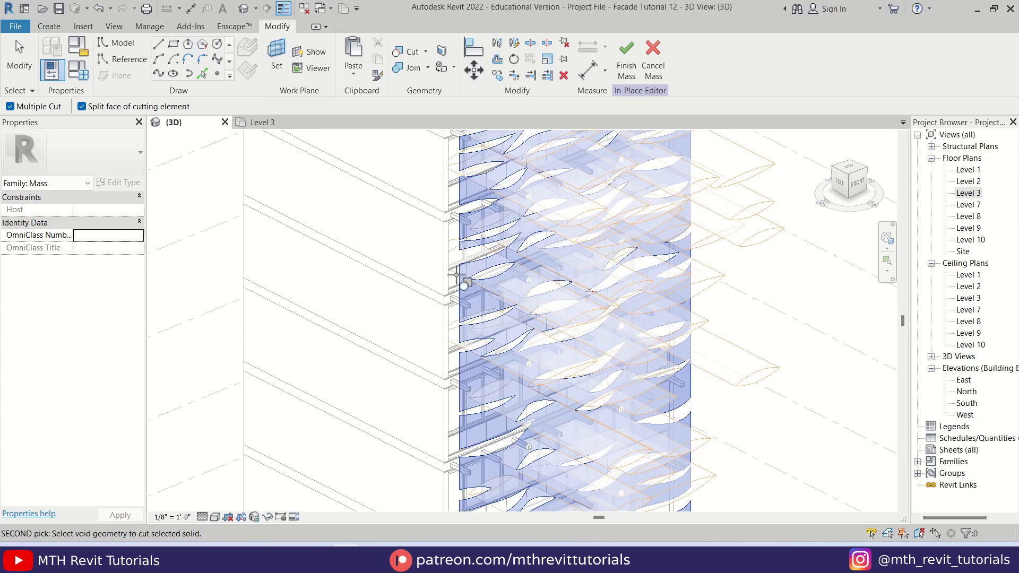
scroll(604, 318, "down", 3)
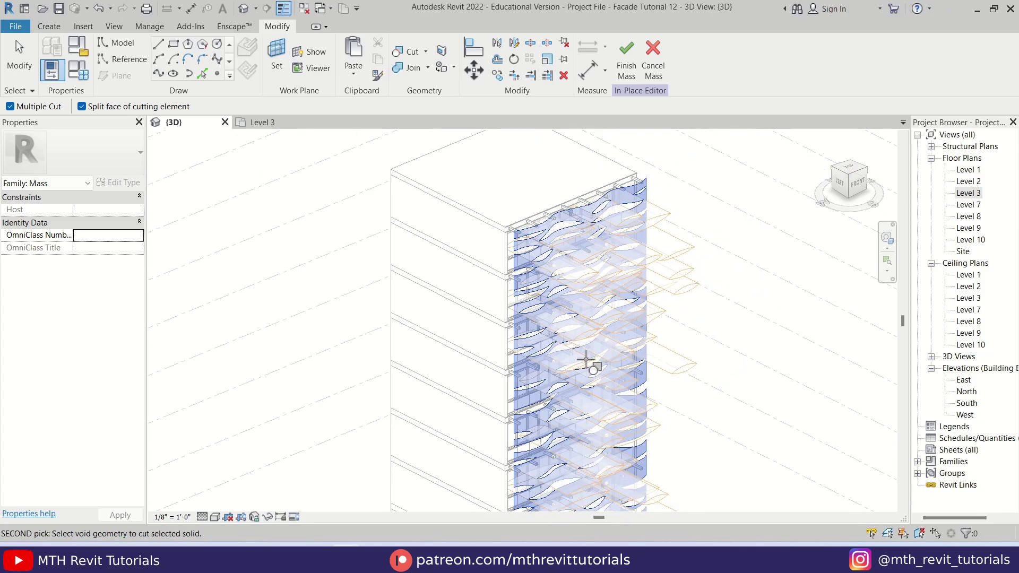
scroll(648, 239, "up", 4)
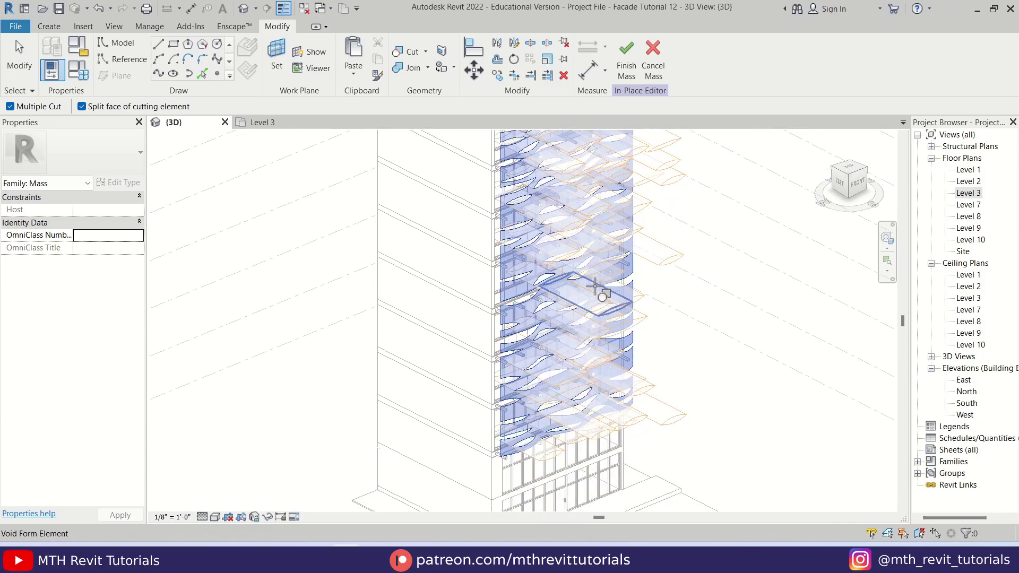
scroll(537, 399, "down", 1)
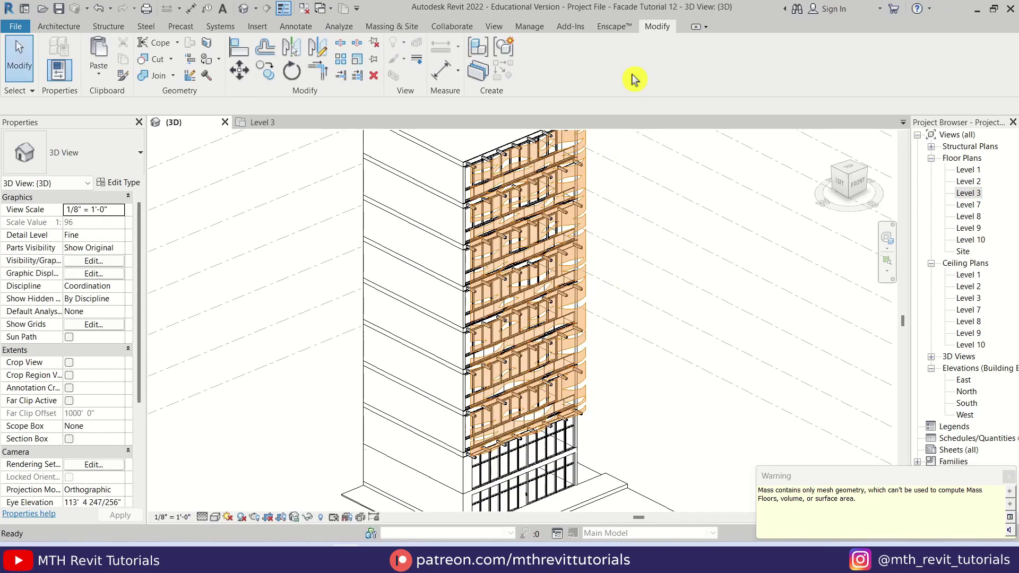
Step: Display the 3D view shaded and examine the wavy mass and its leaf openings around the support tubes near the roof
left_click(717, 430)
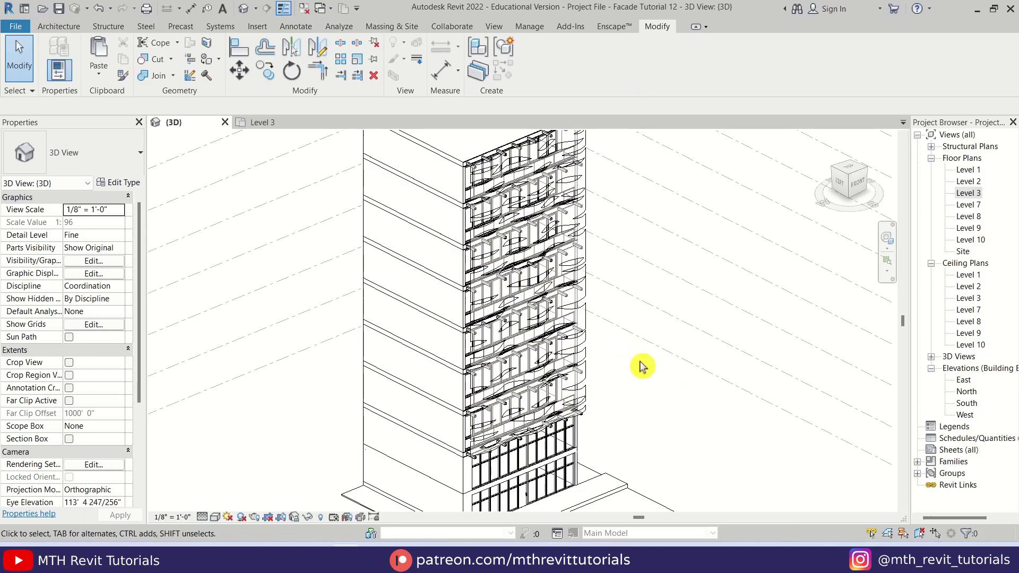
mouse_move(642, 367)
middle_mouse_down("shift")
mouse_move(603, 348)
mouse_move(471, 323)
middle_mouse_up("shift")
middle_click_drag(661, 359, 657, 346)
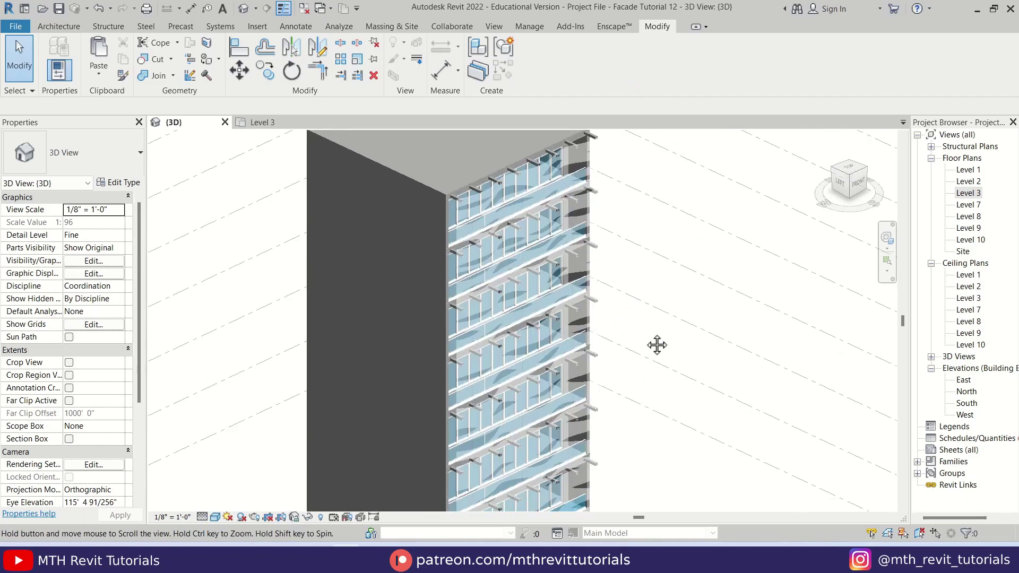
scroll(451, 233, "up", 1)
middle_click_drag(451, 233, 505, 249, "shift")
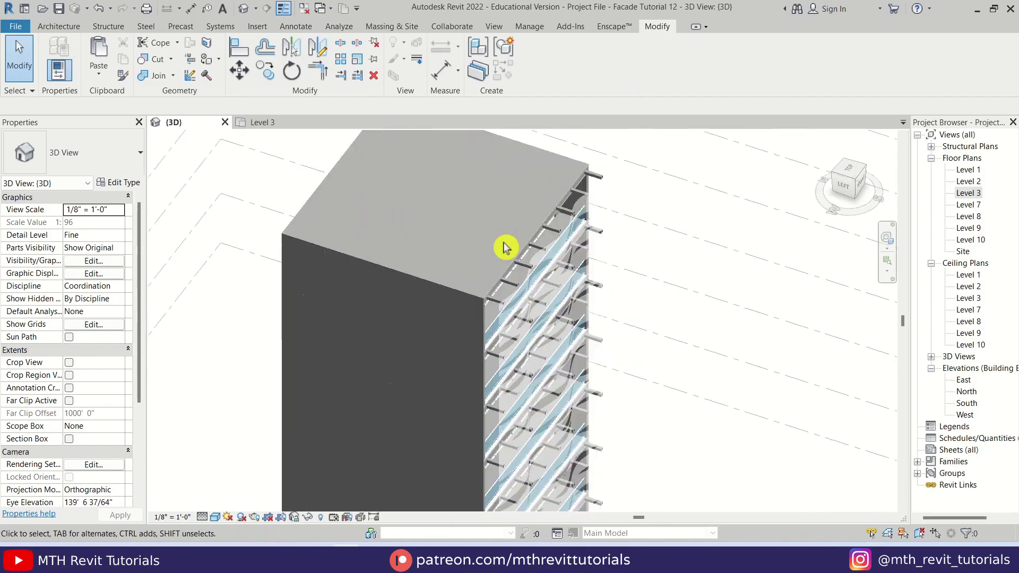
scroll(504, 247, "up", 3)
scroll(573, 273, "up", 4)
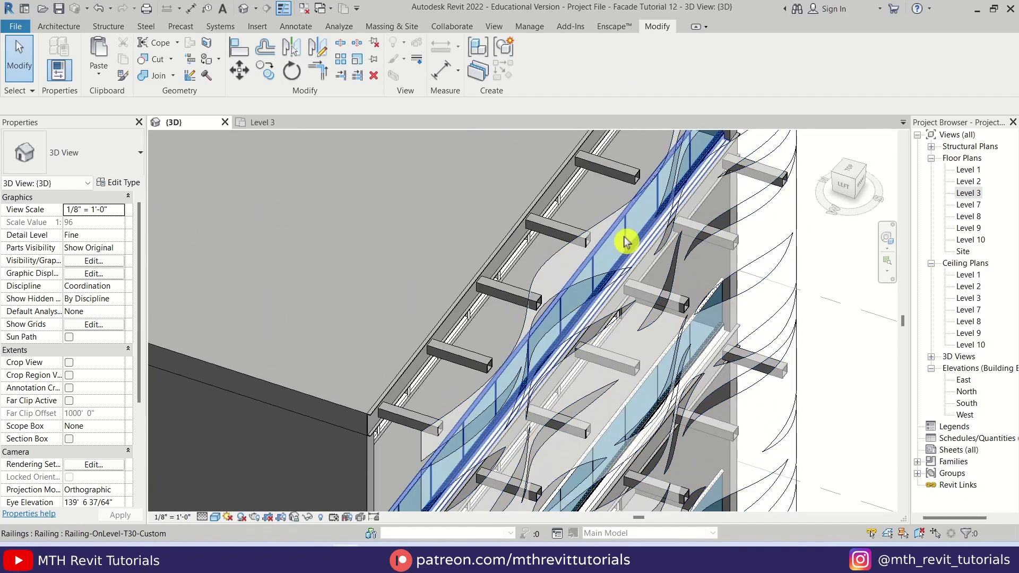
scroll(625, 241, "down", 2)
middle_click_drag(575, 257, 565, 275, "shift")
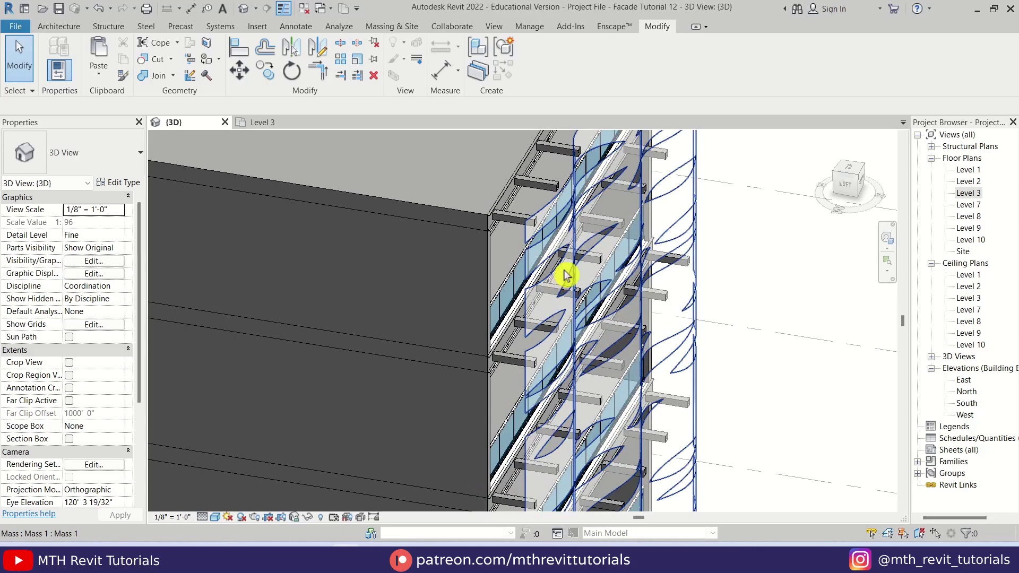
scroll(575, 275, "up", 3)
scroll(555, 282, "up", 2)
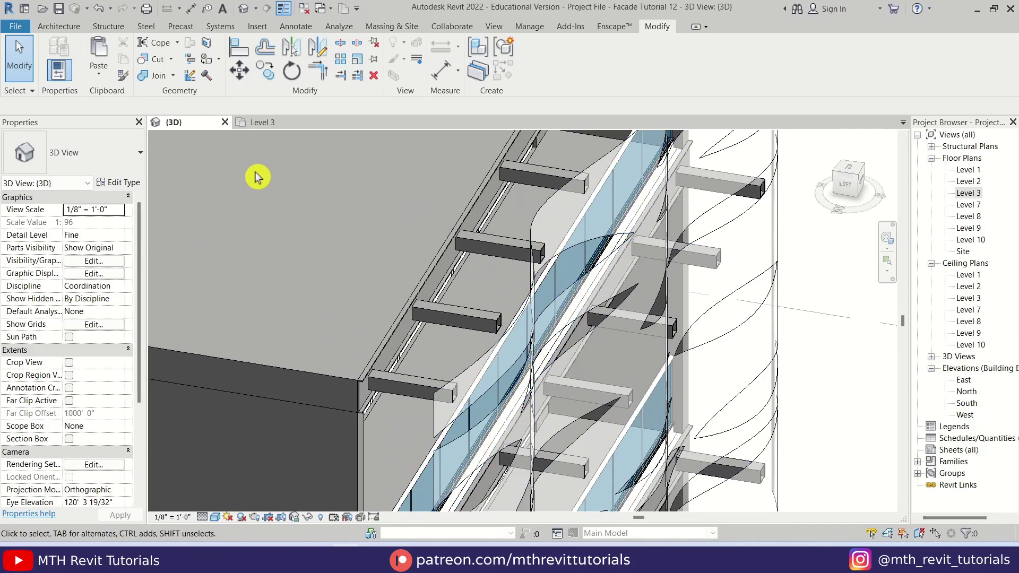
Step: Start an architectural wall with the Generic - 5" basic wall type and duplicate that type as Generic - 2"
left_click(70, 31)
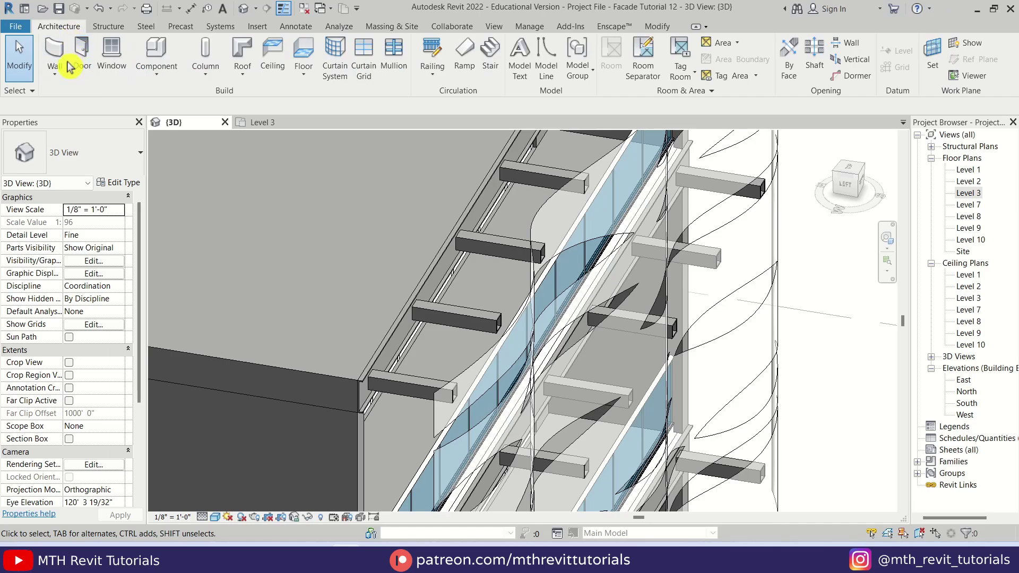
left_click(58, 75)
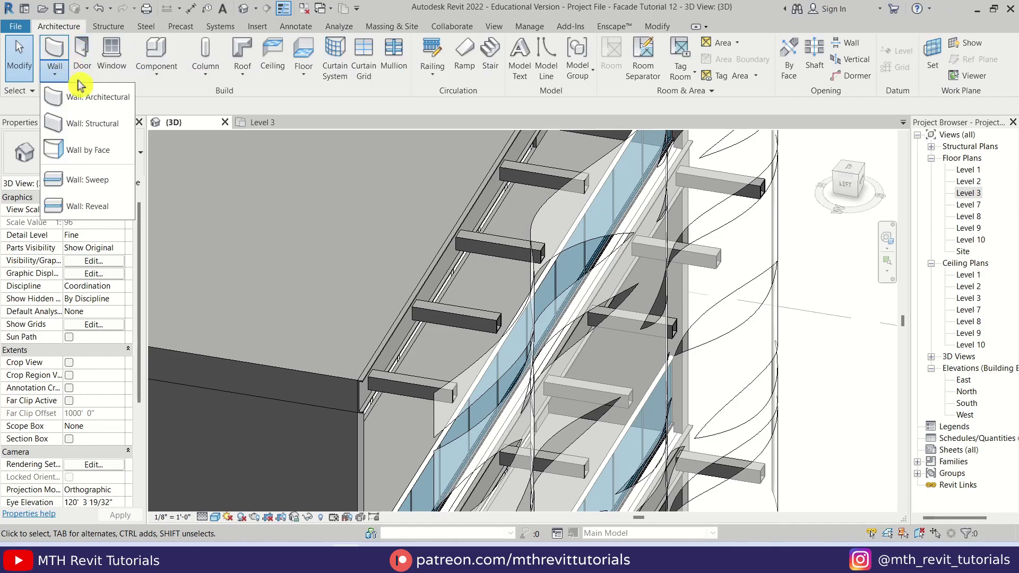
left_click(103, 100)
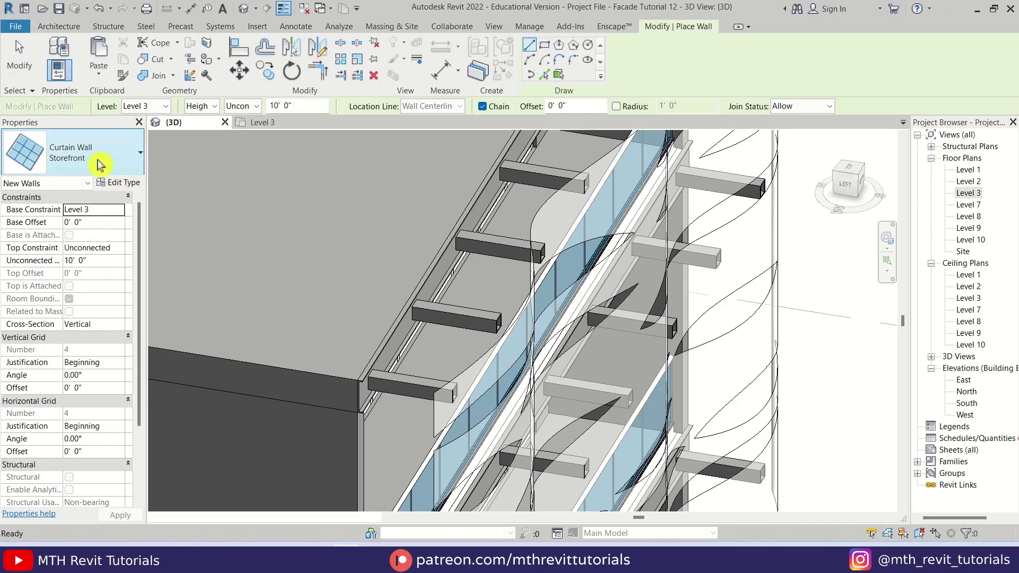
left_click(100, 157)
left_click(85, 325)
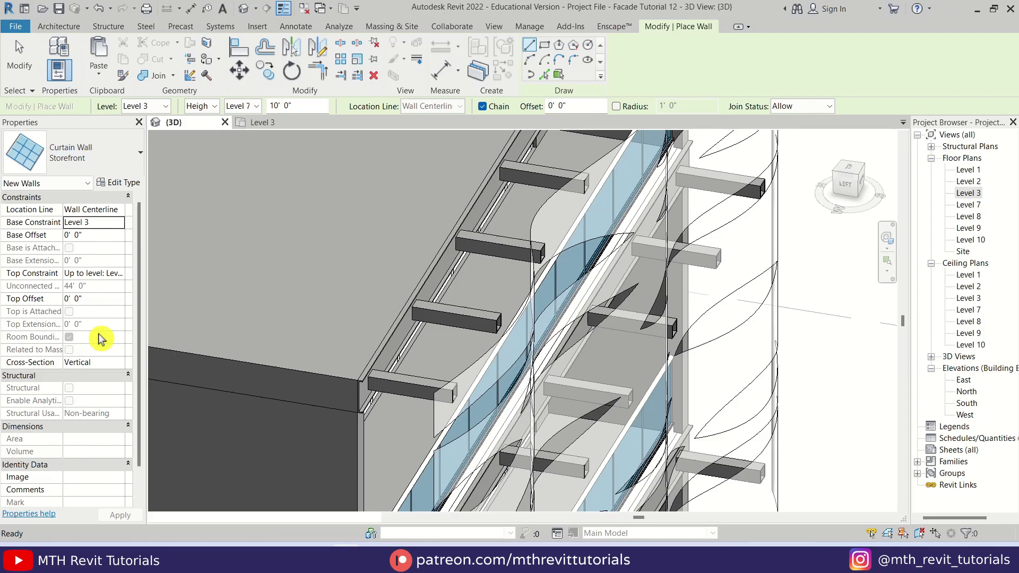
left_click(127, 183)
left_click(391, 162)
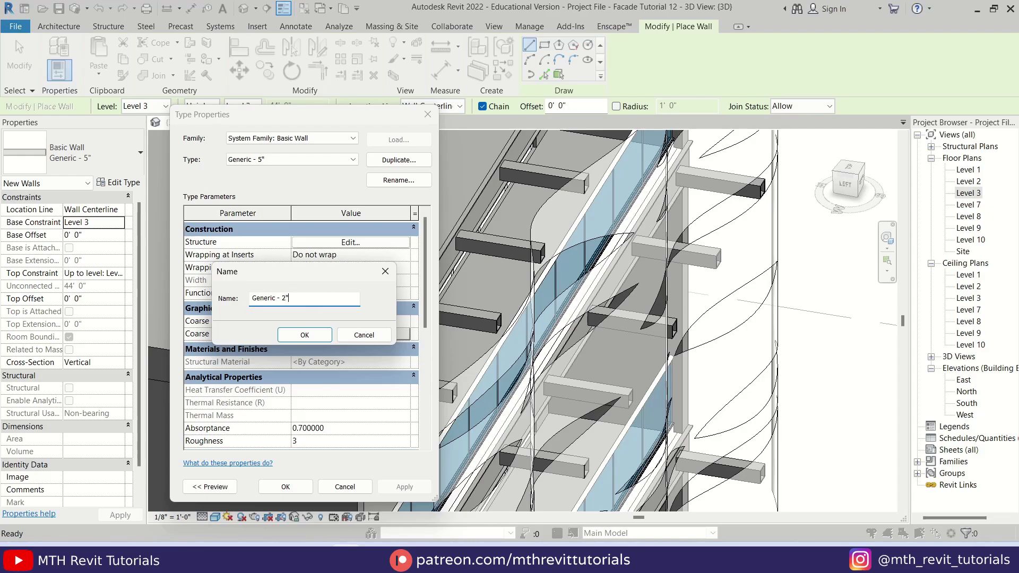
left_click(304, 334)
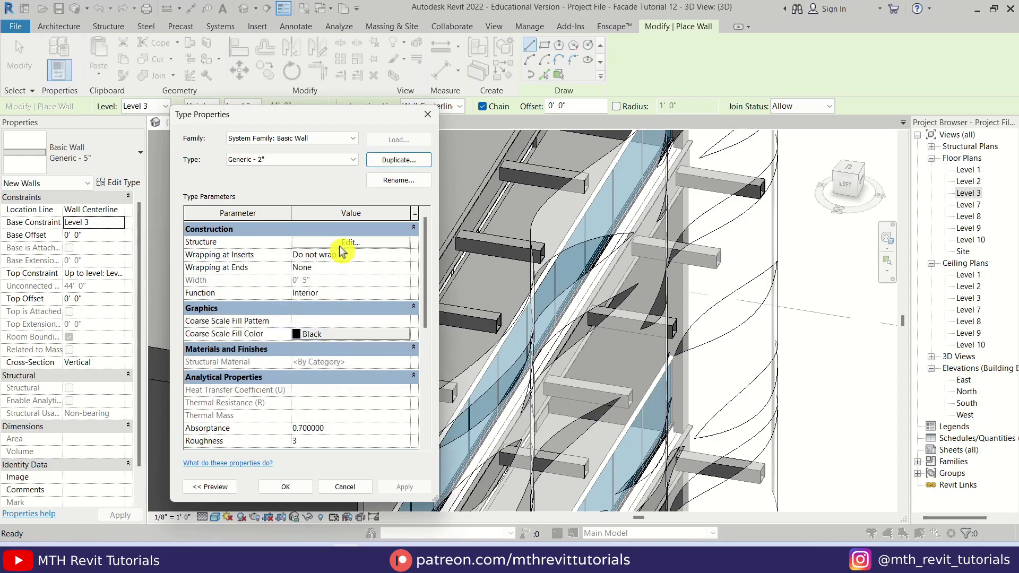
Step: Change the structure layer thickness of the Generic - 2" wall type to match its name
left_click(342, 243)
left_click(300, 273)
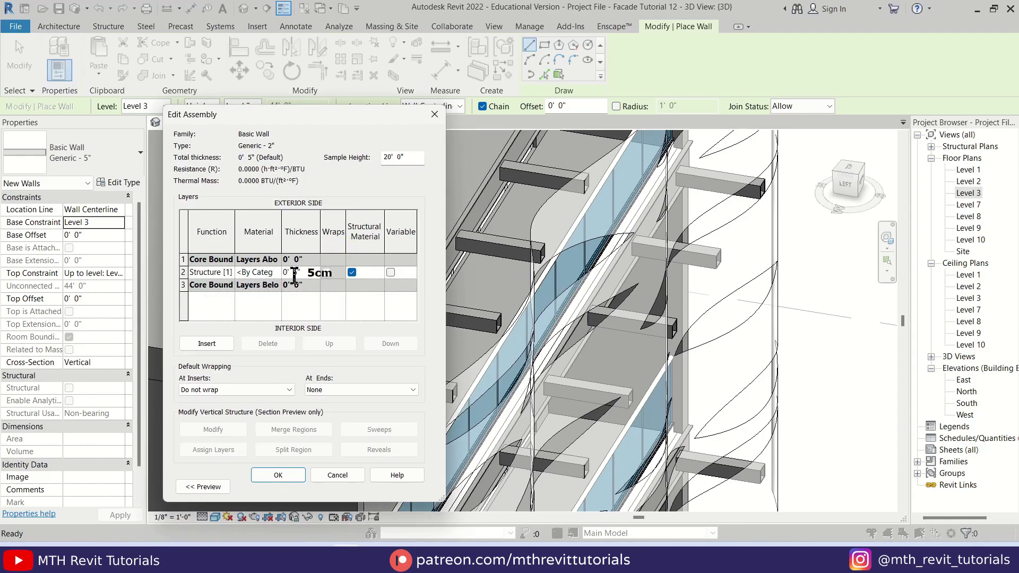
left_click(290, 484)
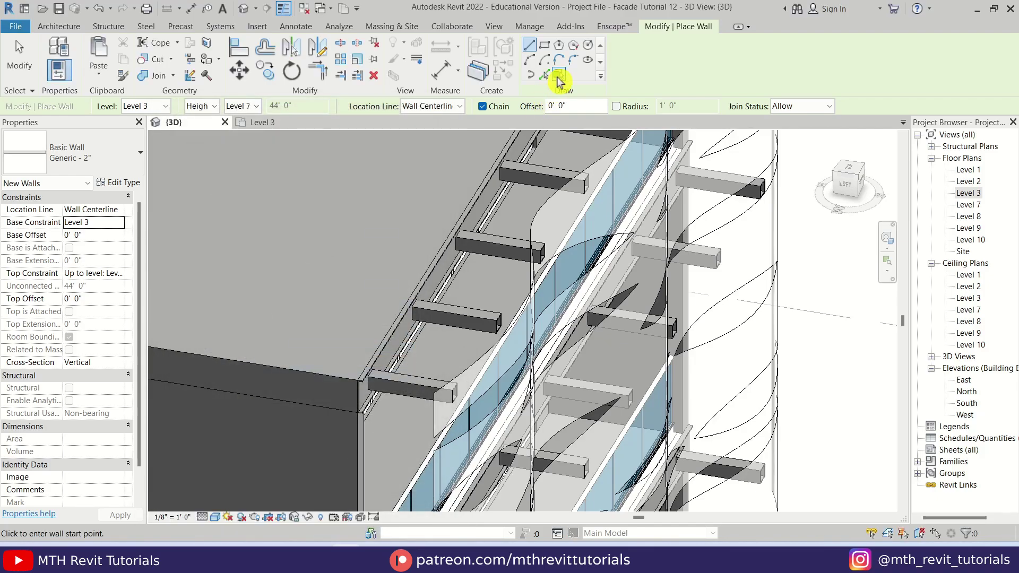
Step: Place the Generic - 2" wall by picking the wavy front face of the perforated mass
left_click(558, 77)
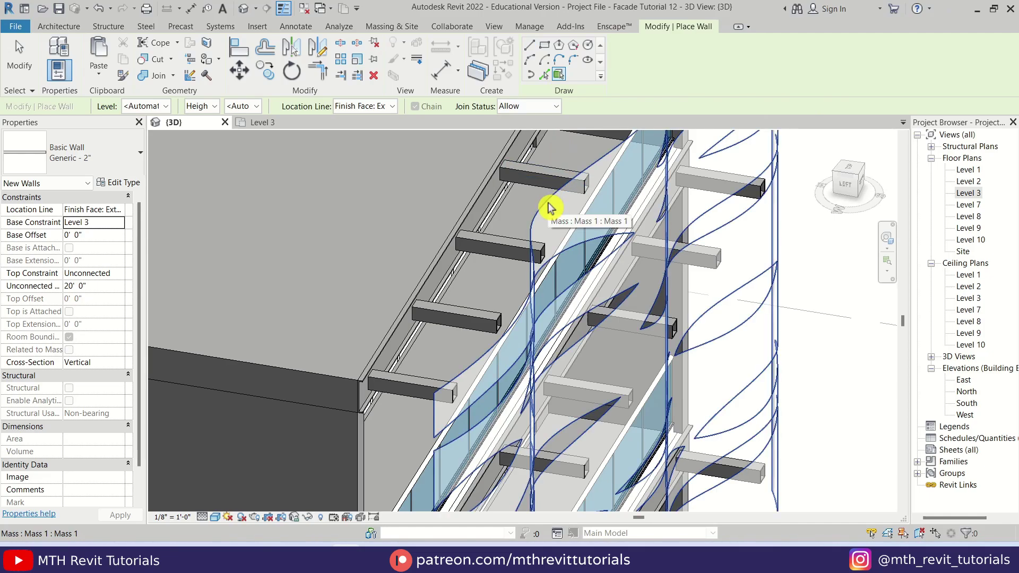
middle_click_drag(512, 240, 586, 245, "shift")
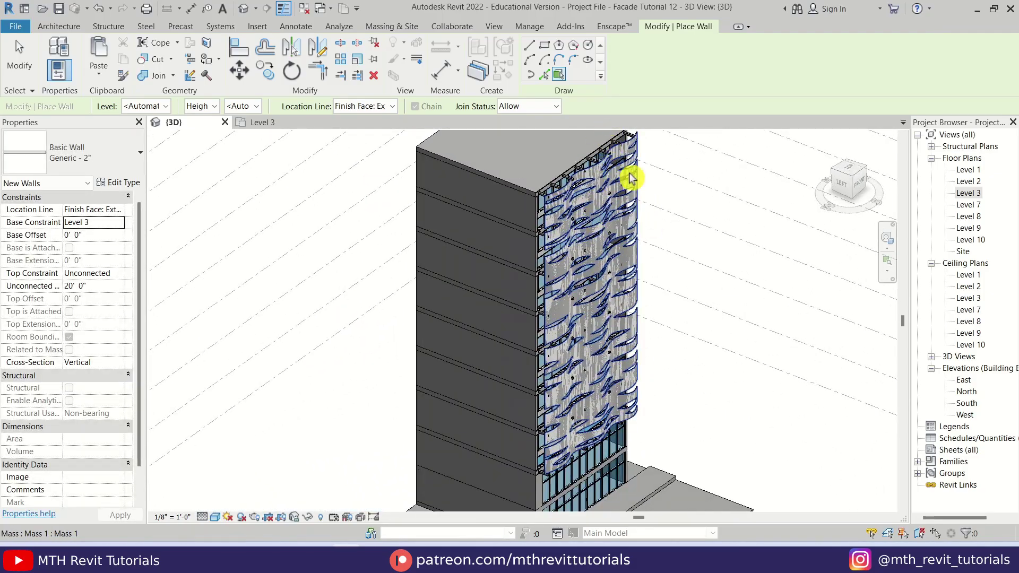
scroll(632, 175, "up", 5)
middle_click_drag(686, 261, 529, 382)
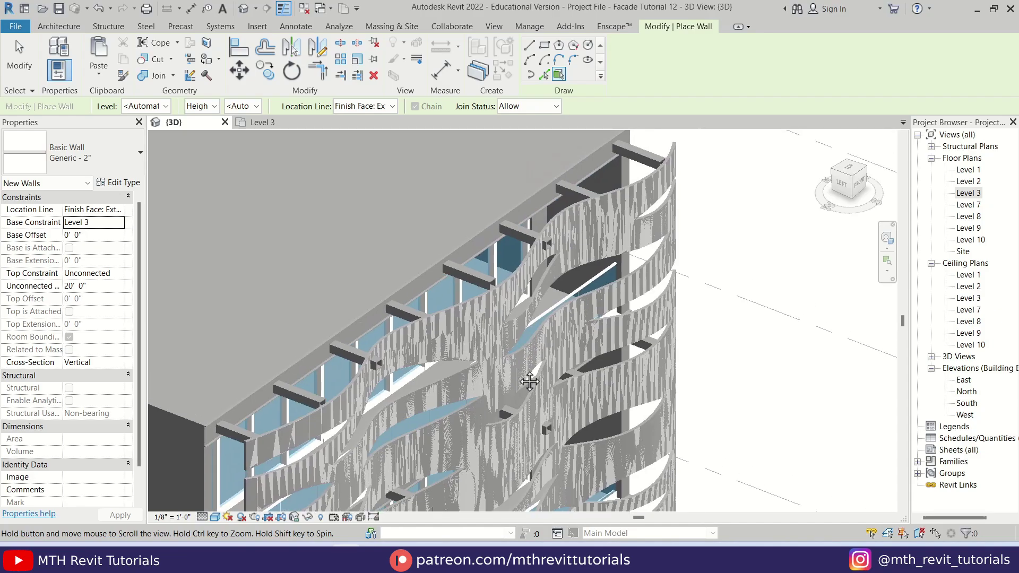
key("Escape")
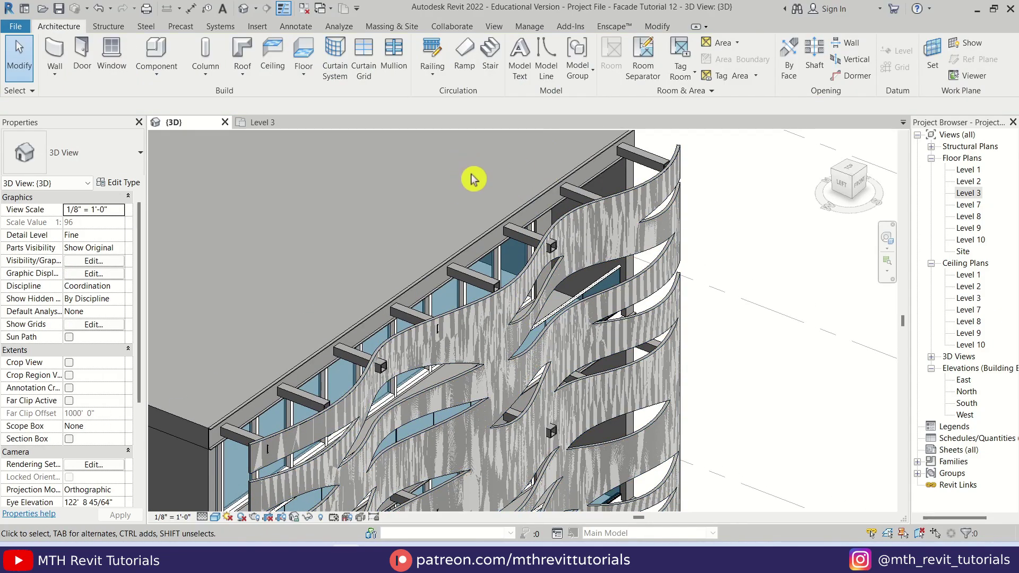
Step: Switch the mass display to Show Mass by View Settings so the mass stops overlapping the new wall
scroll(474, 297, "up", 6)
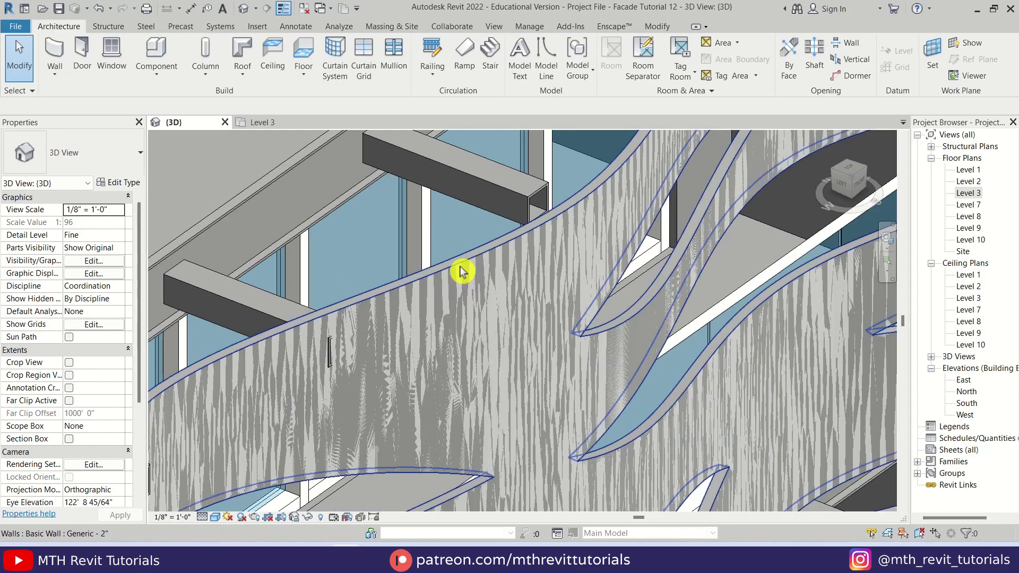
scroll(460, 272, "up", 2)
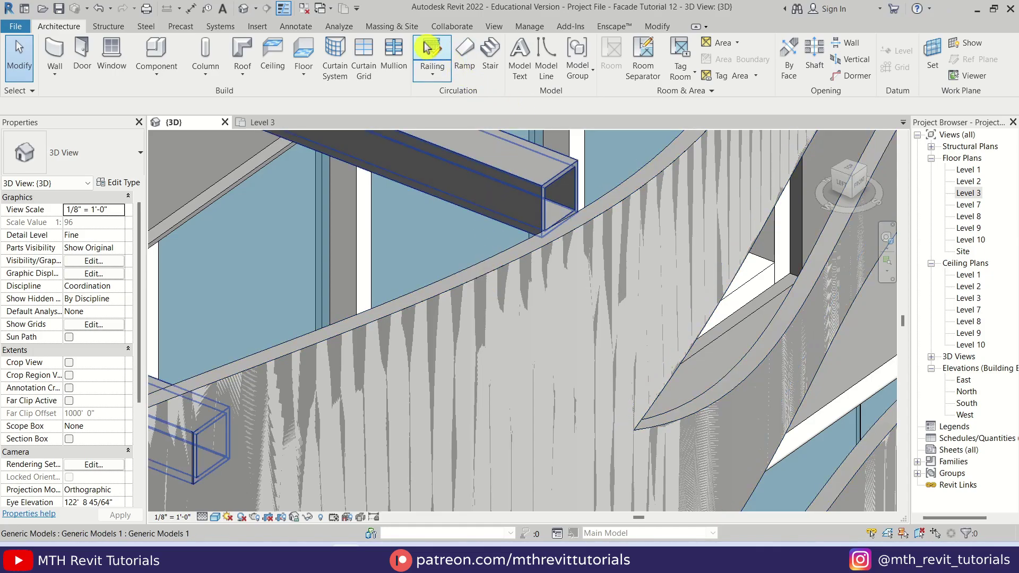
left_click(402, 28)
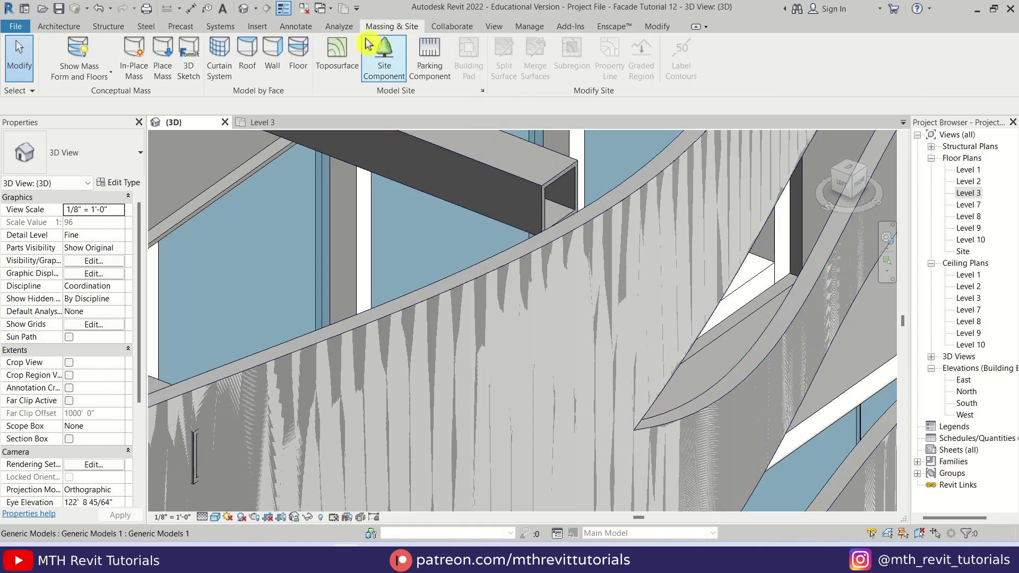
left_click(81, 53)
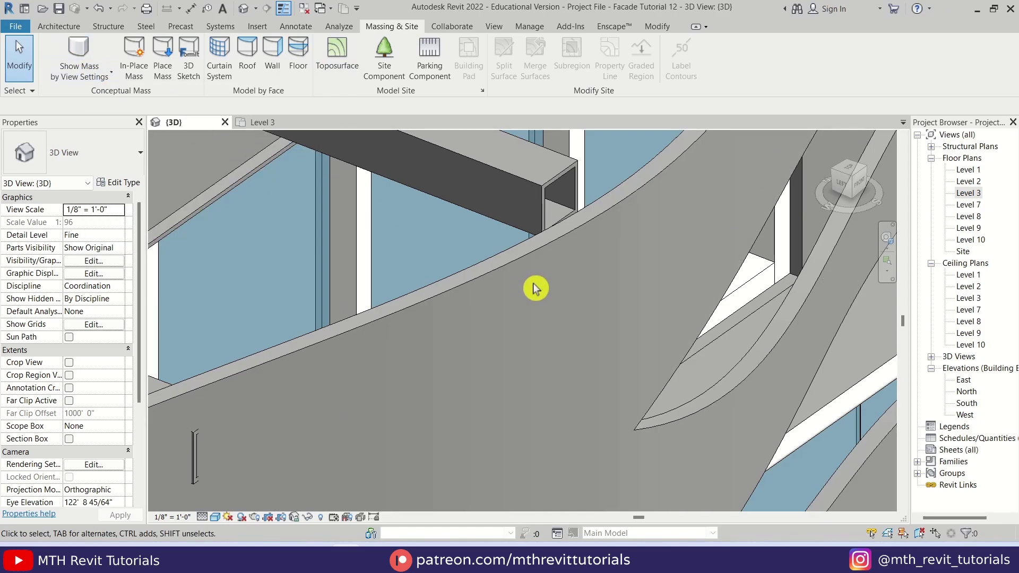
Step: Turn off the Mass model category in the 3D view's visibility and graphics overrides
scroll(535, 288, "down", 2)
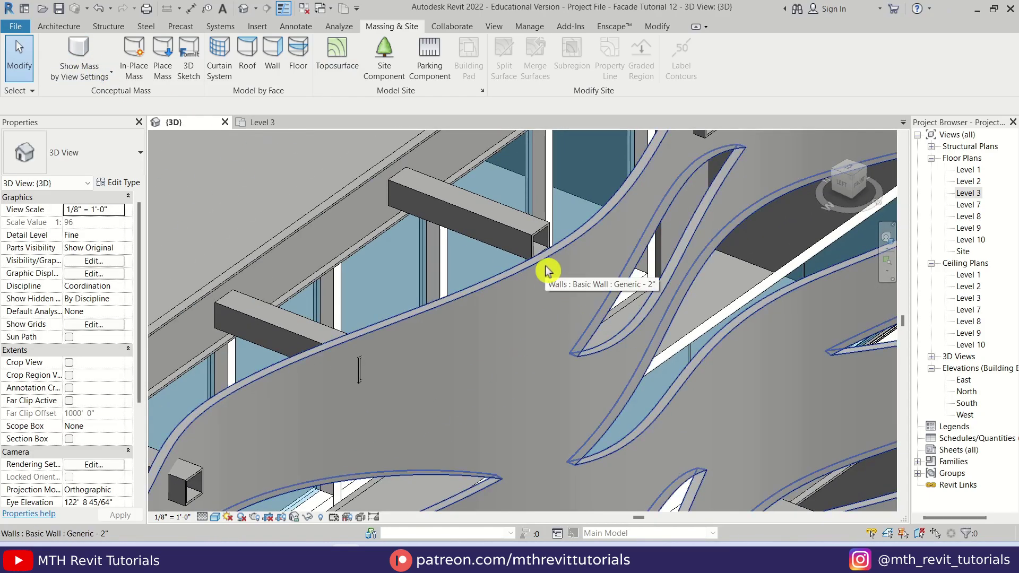
key("v")
key("g")
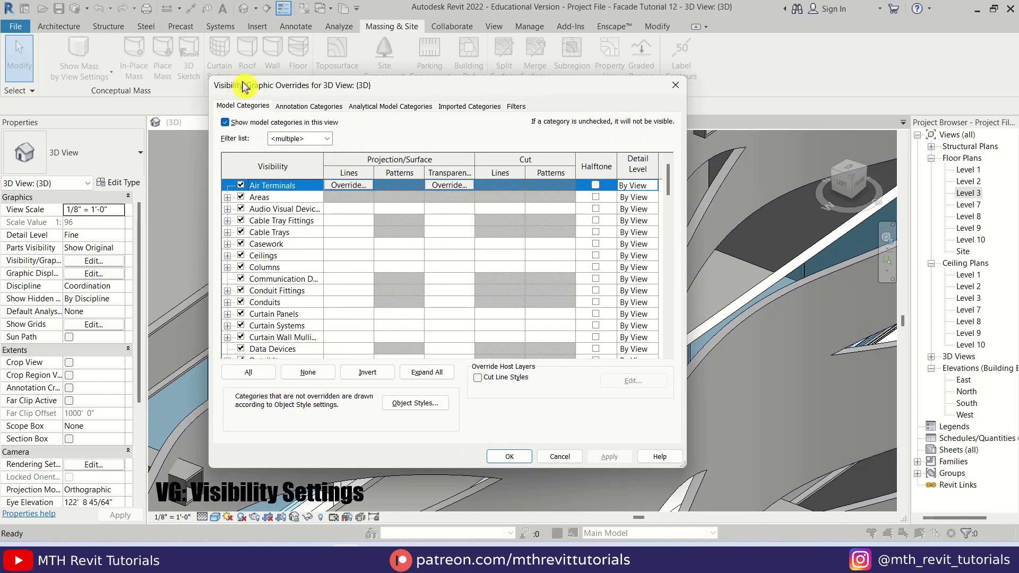
left_click(298, 326)
key("m")
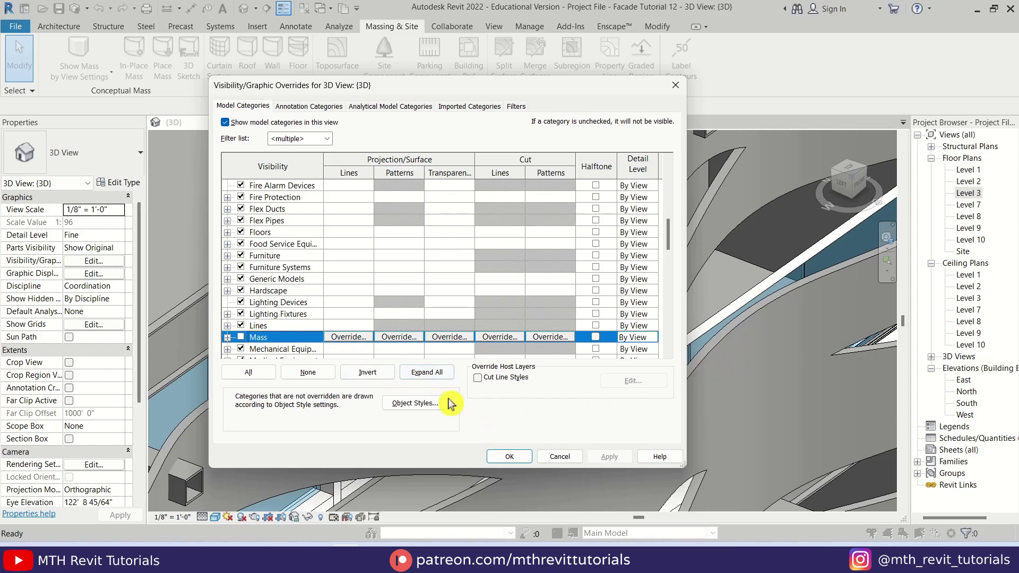
left_click(512, 458)
Step: Open the in-place generic model of the support tubes behind the wavy wall for editing
scroll(655, 263, "down", 5)
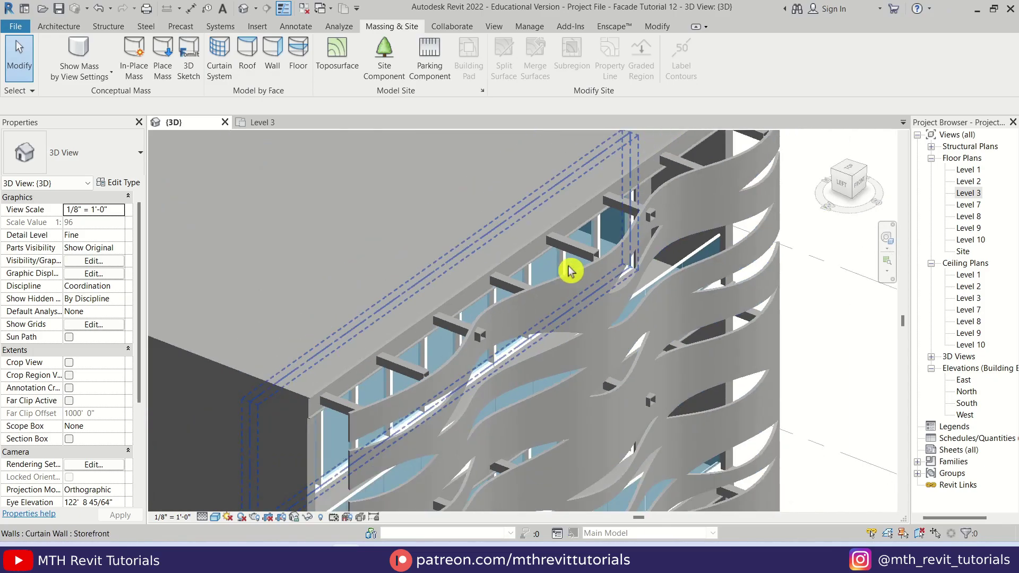
middle_click_drag(591, 398, 628, 428, "shift")
middle_click_drag(566, 429, 544, 416)
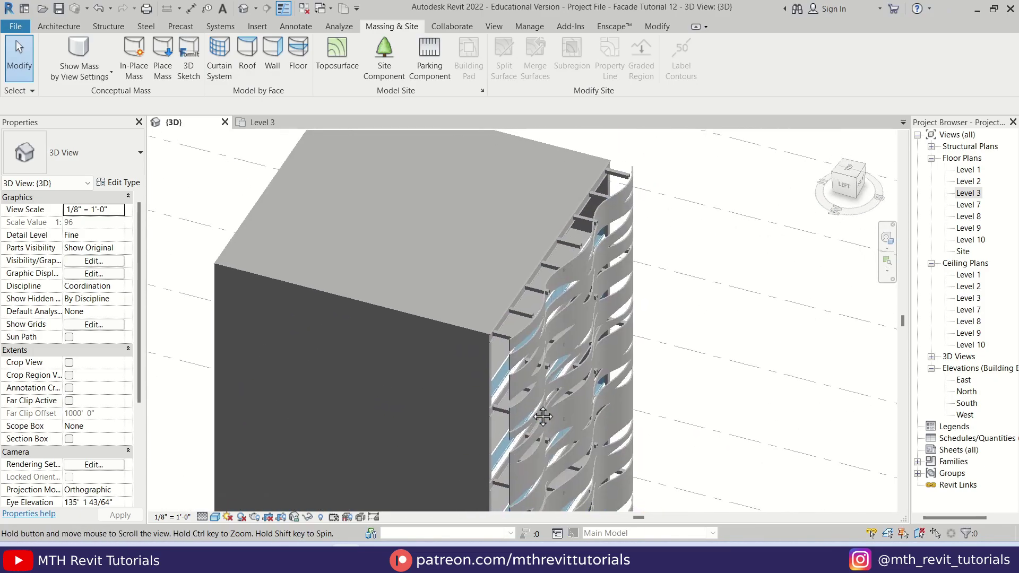
scroll(530, 307, "up", 3)
scroll(521, 297, "up", 3)
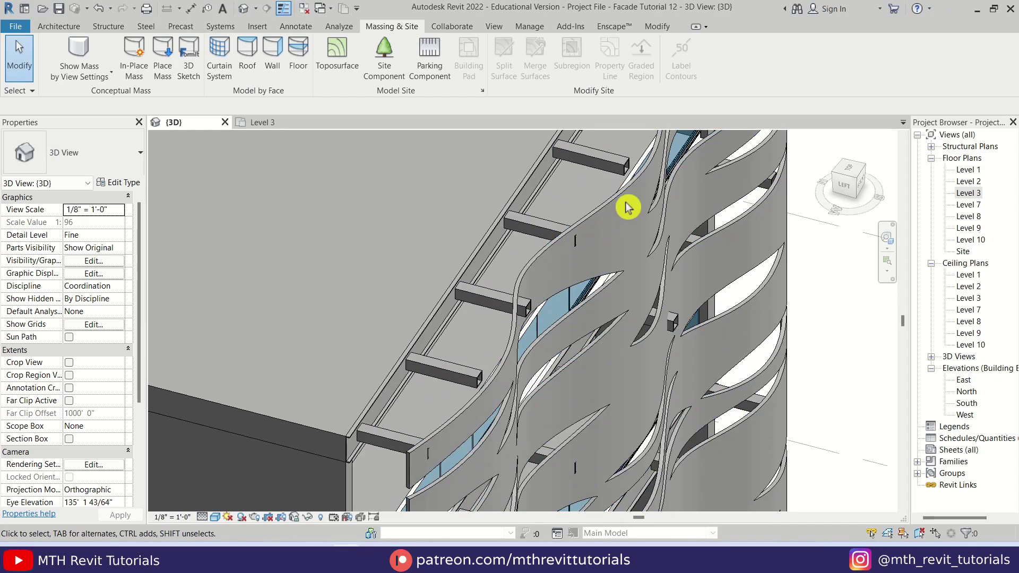
scroll(419, 259, "up", 3)
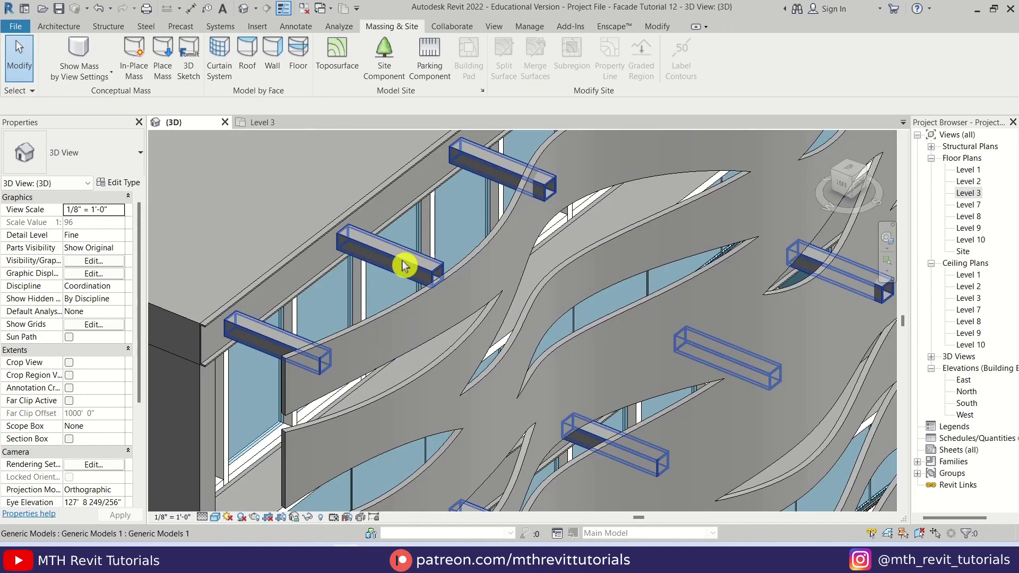
left_click(403, 266)
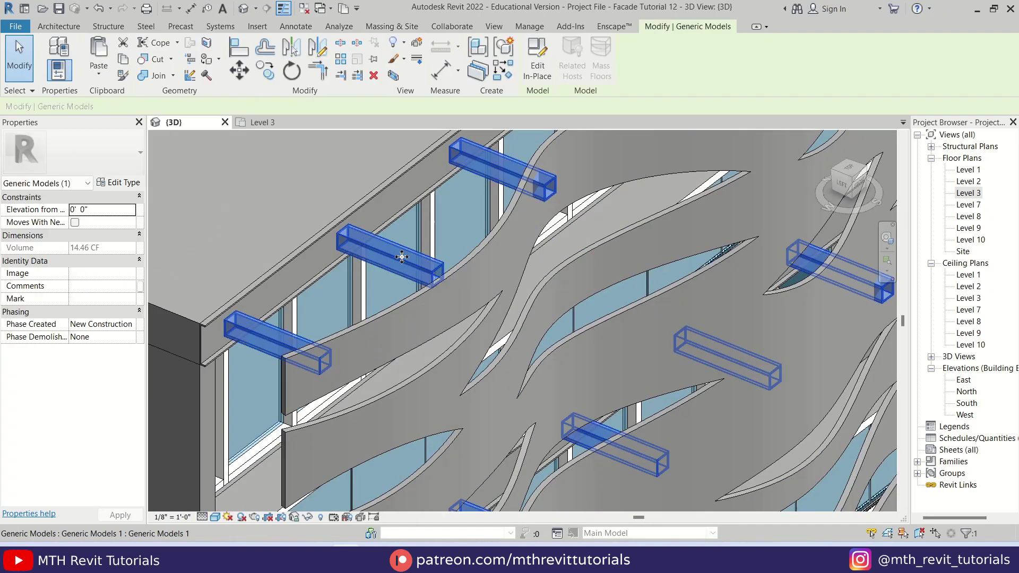
left_click(540, 78)
Step: Select all the arrayed support tube groups across the facade and ungroup them
scroll(523, 171, "down", 10)
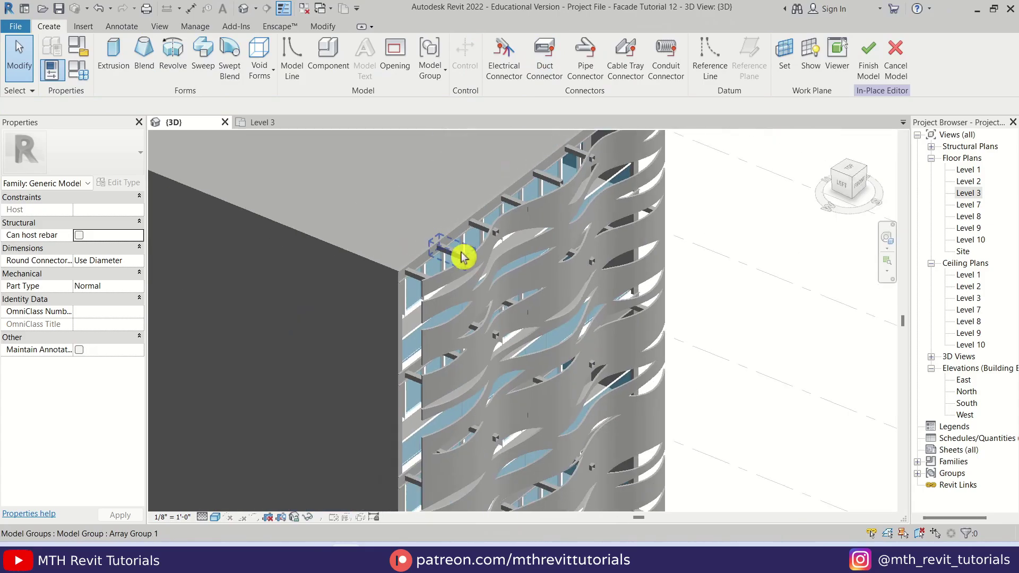
left_click_drag(576, 434, 609, 509)
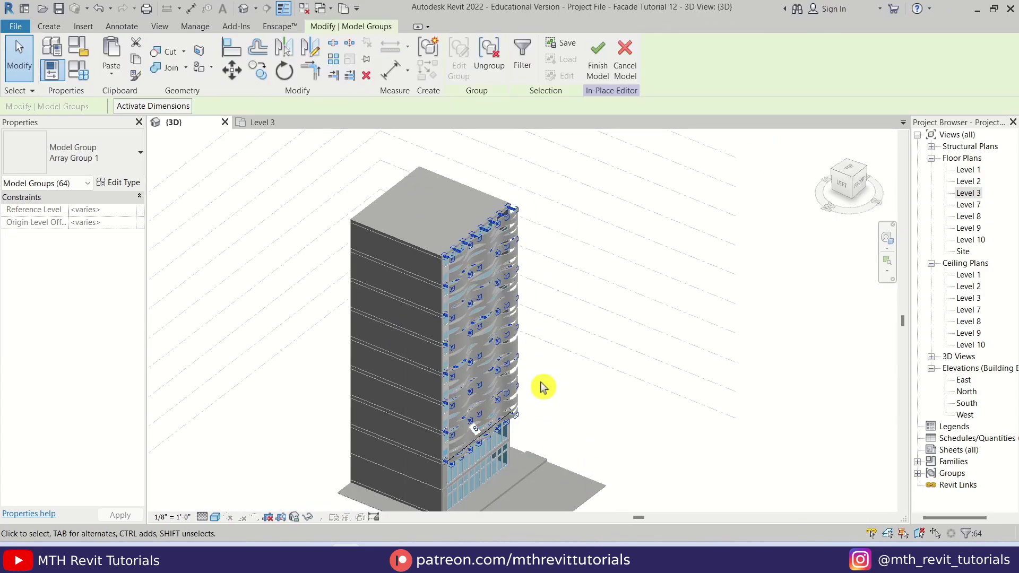
left_click(492, 72)
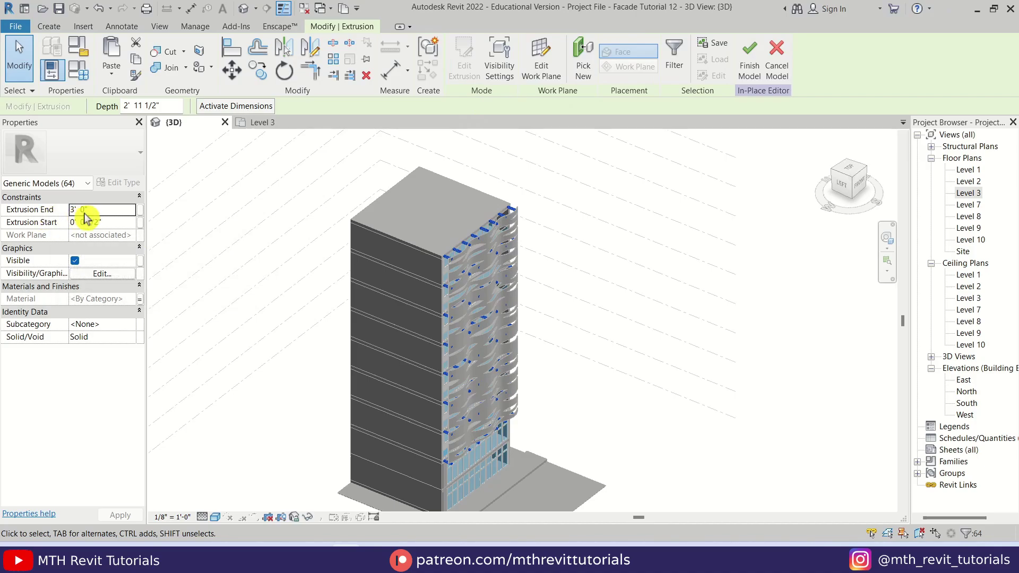
Step: Set the extrusion end of all the support tubes to 7 feet
left_click(108, 212)
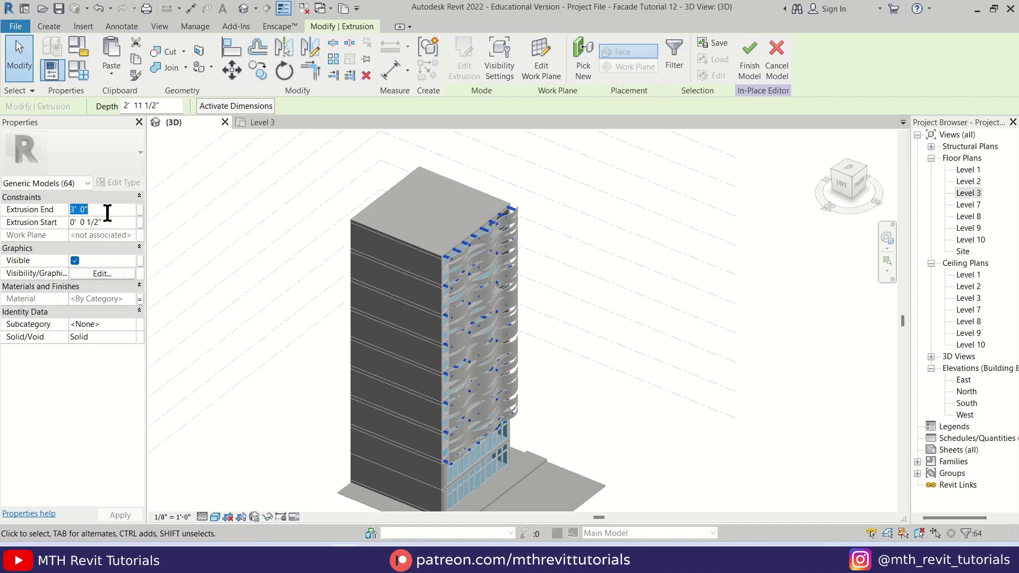
type("7")
left_click(573, 284)
Step: Examine how the lengthened tubes pass through the wavy wall, in 3D and from the top near the facade
middle_click_drag(576, 376, 577, 382, "shift")
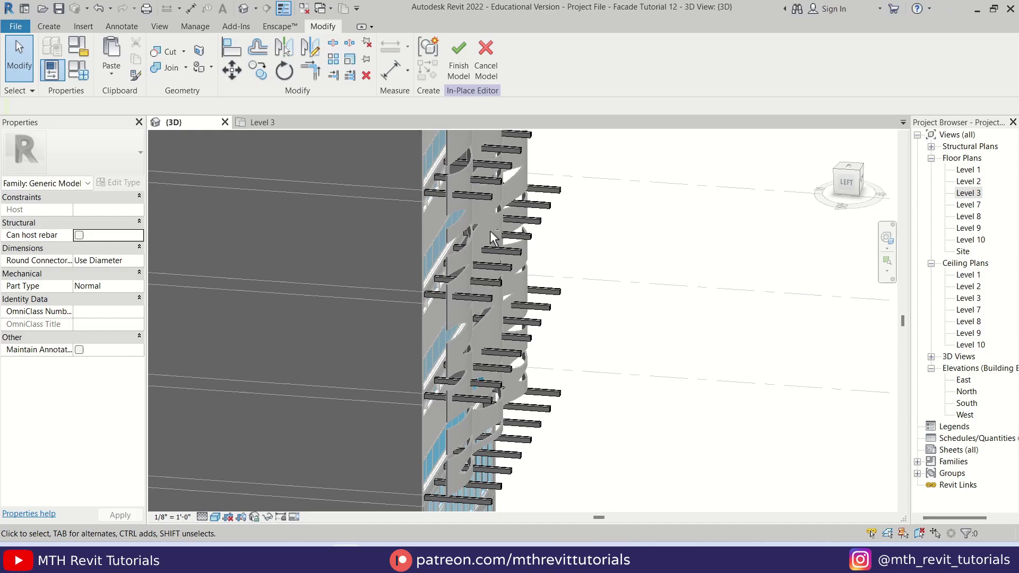
middle_click_drag(489, 230, 474, 332, "shift")
scroll(457, 254, "up", 4)
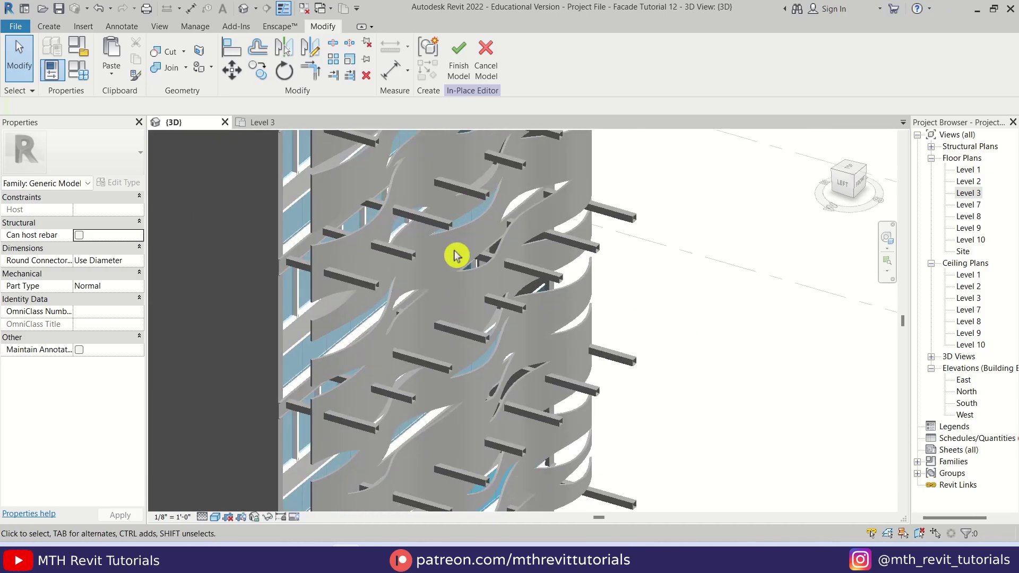
scroll(482, 226, "down", 6)
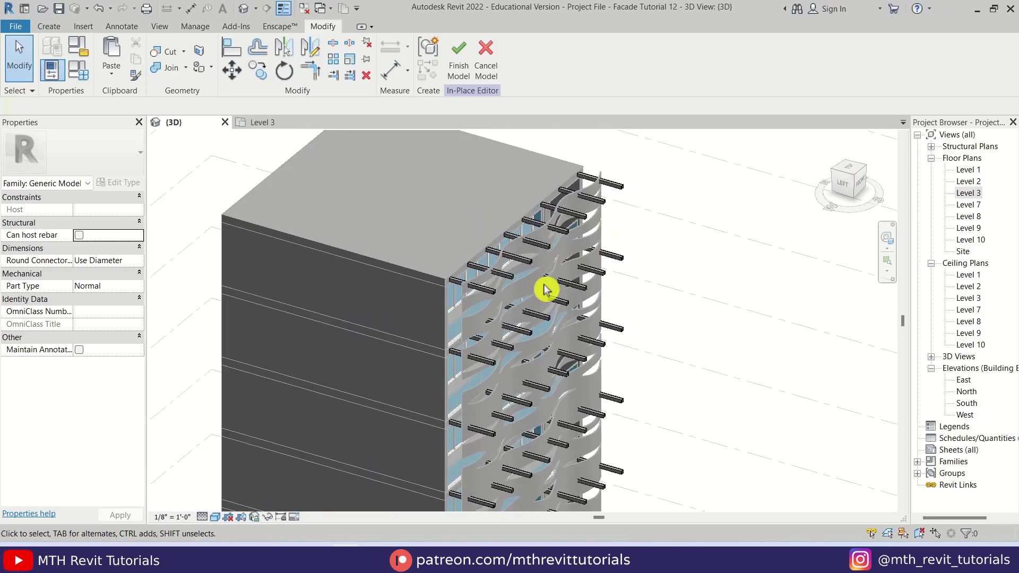
left_click(854, 173)
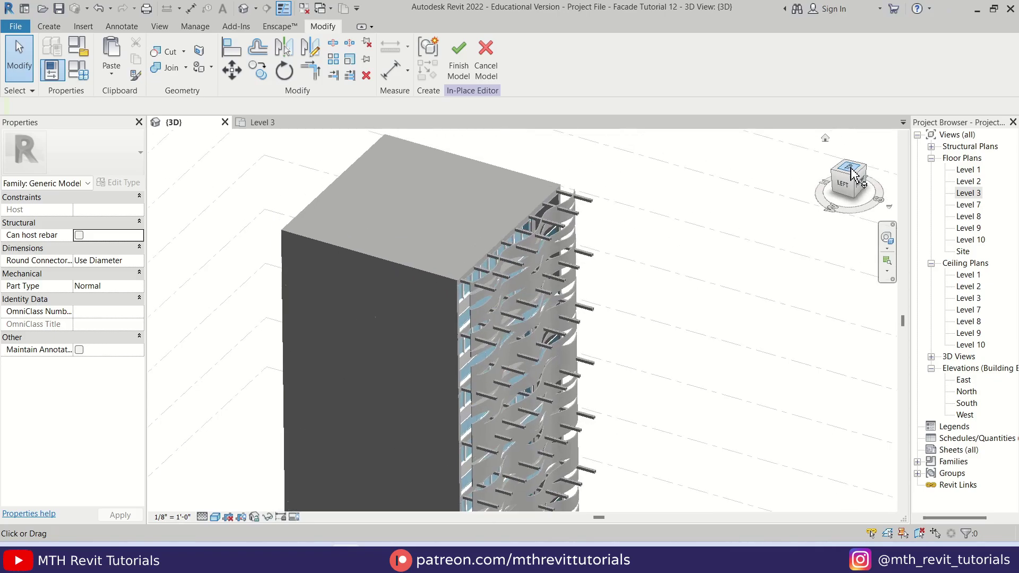
middle_click_drag(569, 330, 571, 451, "shift")
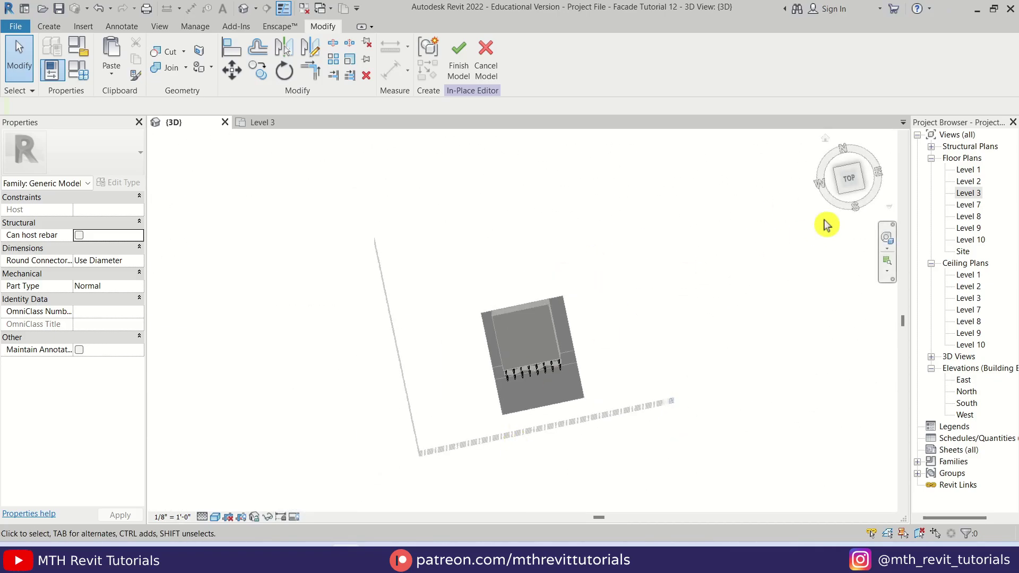
left_click(849, 179)
scroll(516, 381, "up", 5)
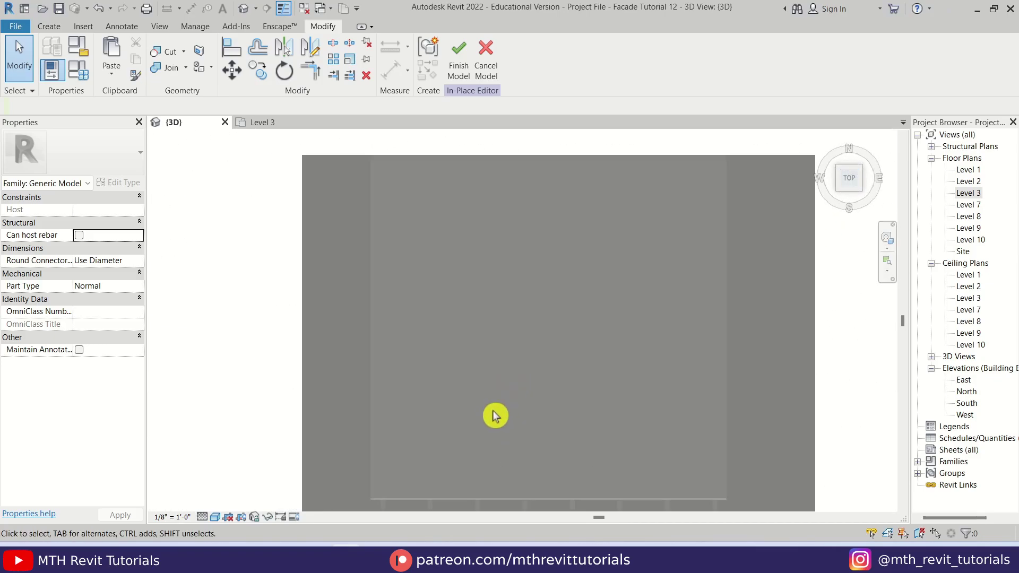
middle_click_drag(493, 416, 478, 234)
scroll(398, 284, "up", 3)
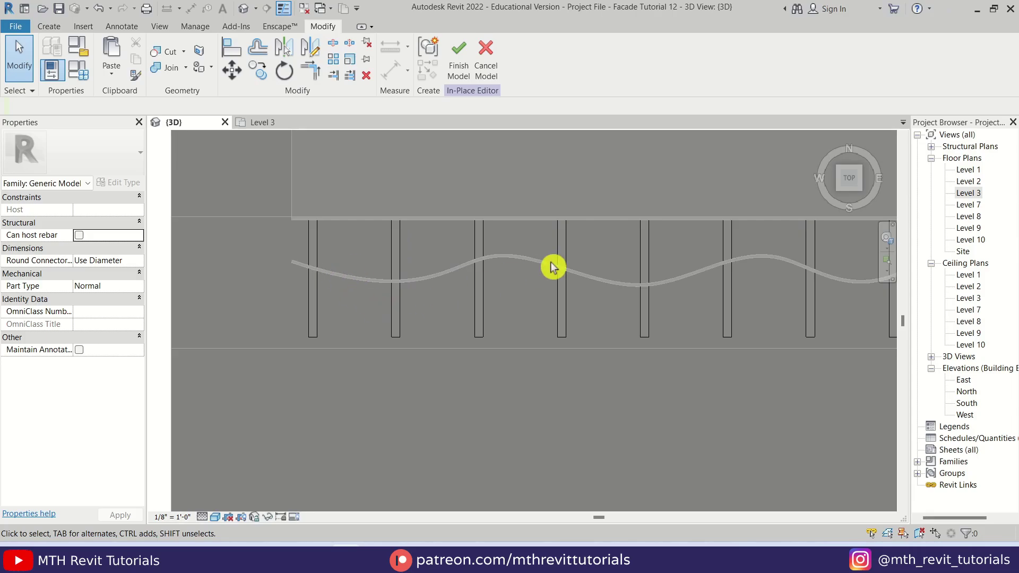
Step: Start a void extrusion inside the support tubes' in-place model
left_click(51, 29)
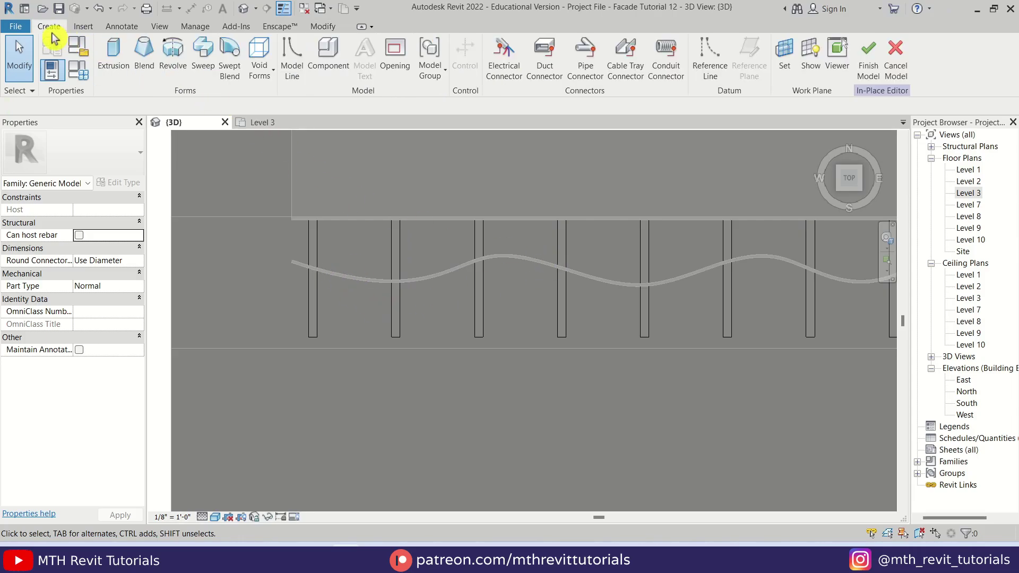
left_click(265, 85)
left_click(317, 100)
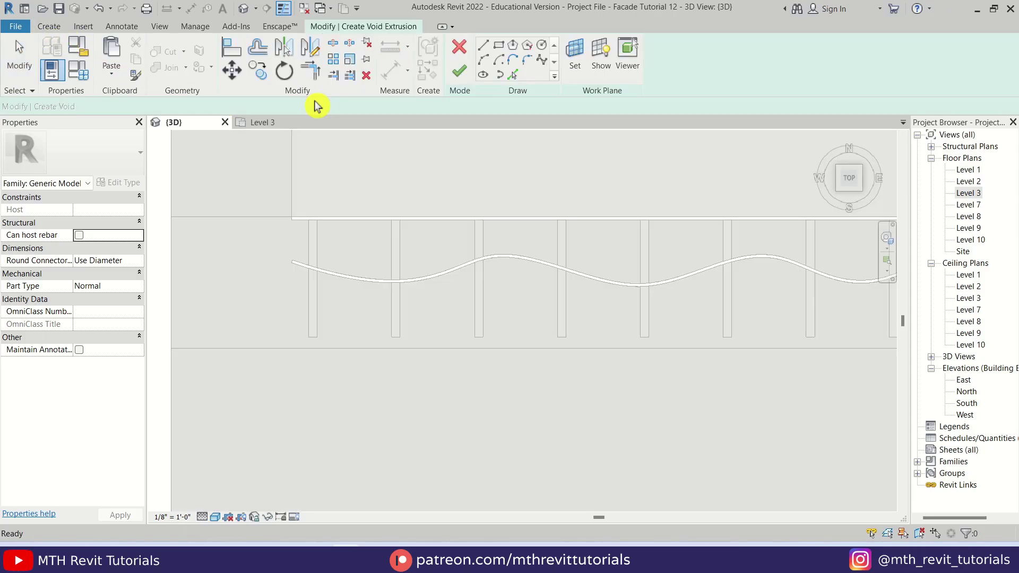
left_click(513, 77)
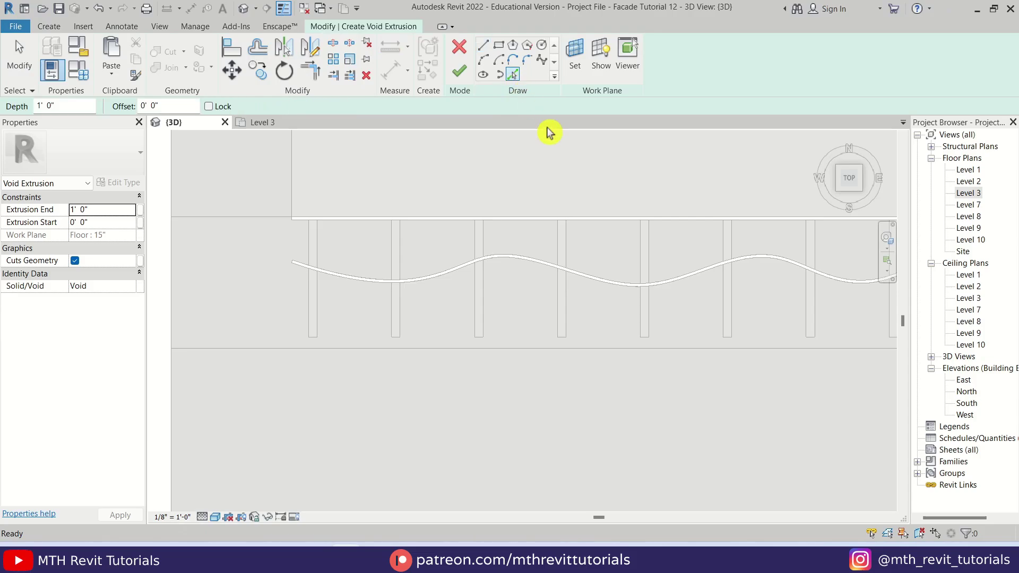
scroll(430, 280, "up", 3)
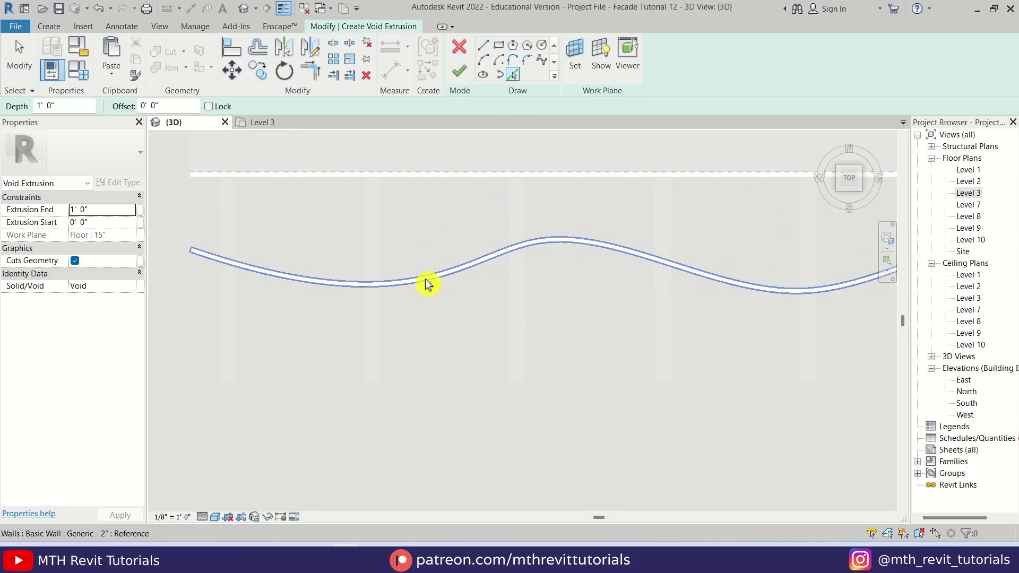
left_click(425, 278)
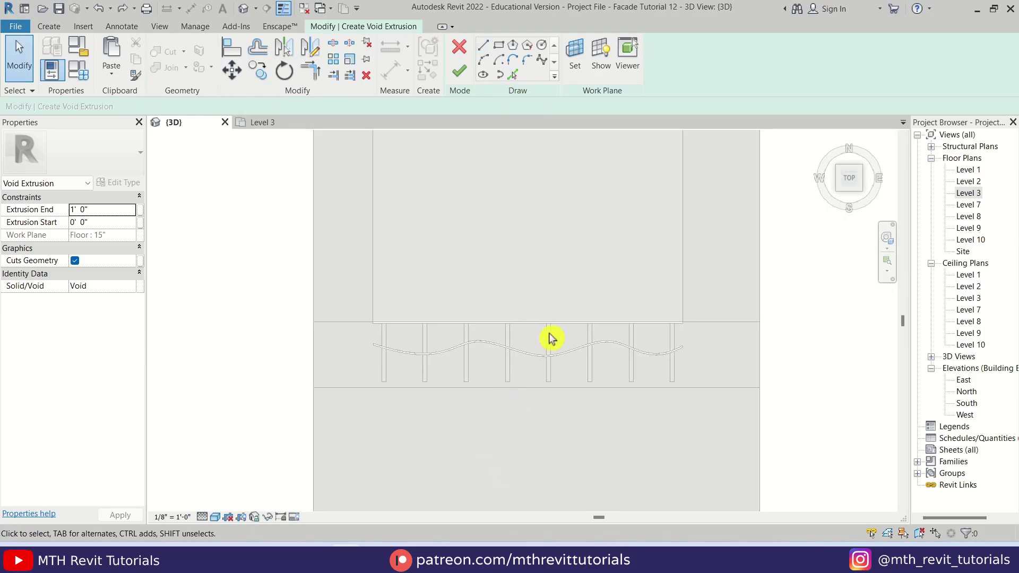
Step: Set the void sketch's work plane to Level : Level 1
middle_click_drag(587, 416, 599, 348)
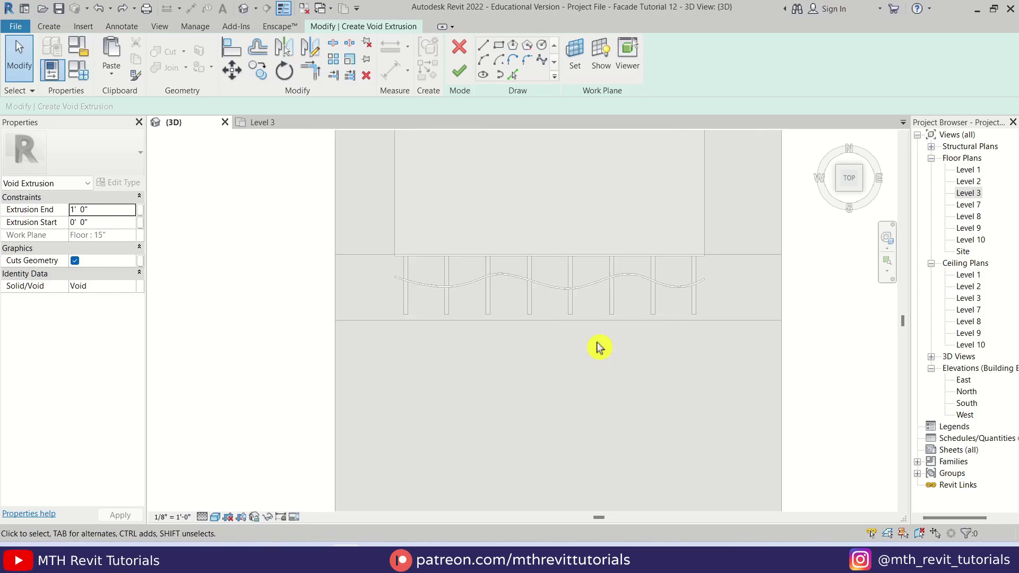
left_click(576, 61)
left_click(536, 276)
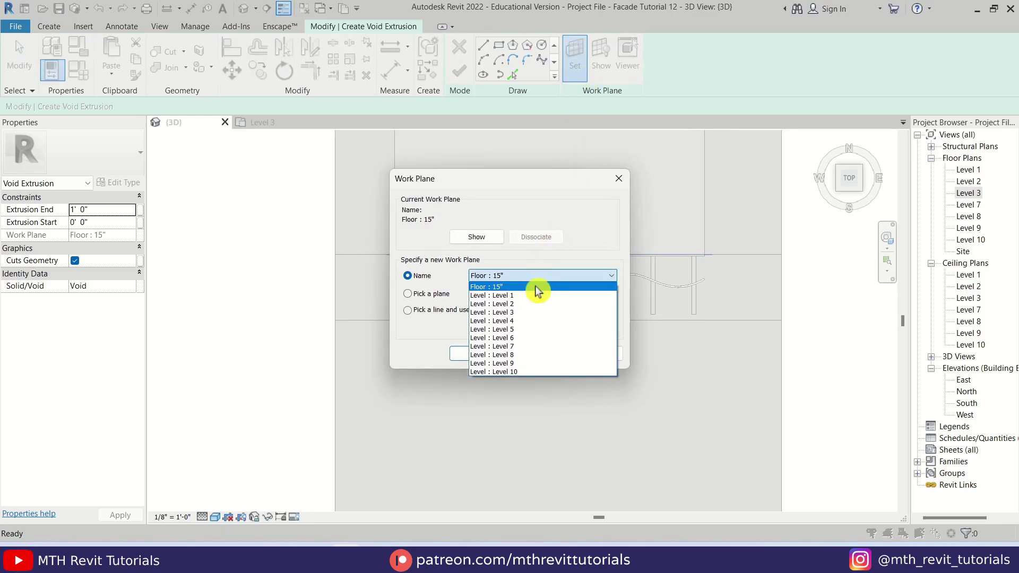
left_click(537, 296)
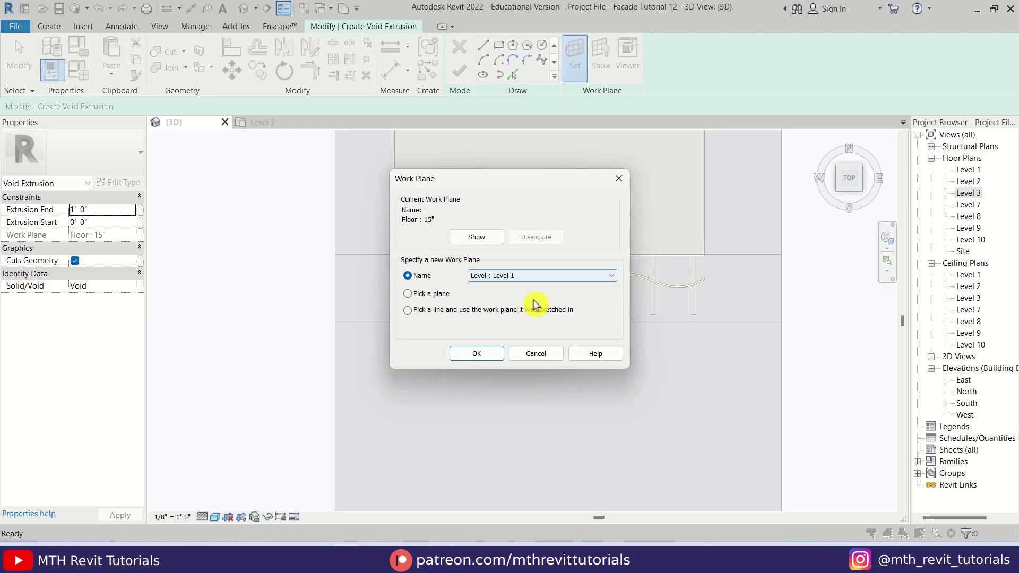
left_click(476, 353)
Step: Pick the wavy wall's building-side edge as the first line of the void sketch
scroll(584, 255, "up", 2)
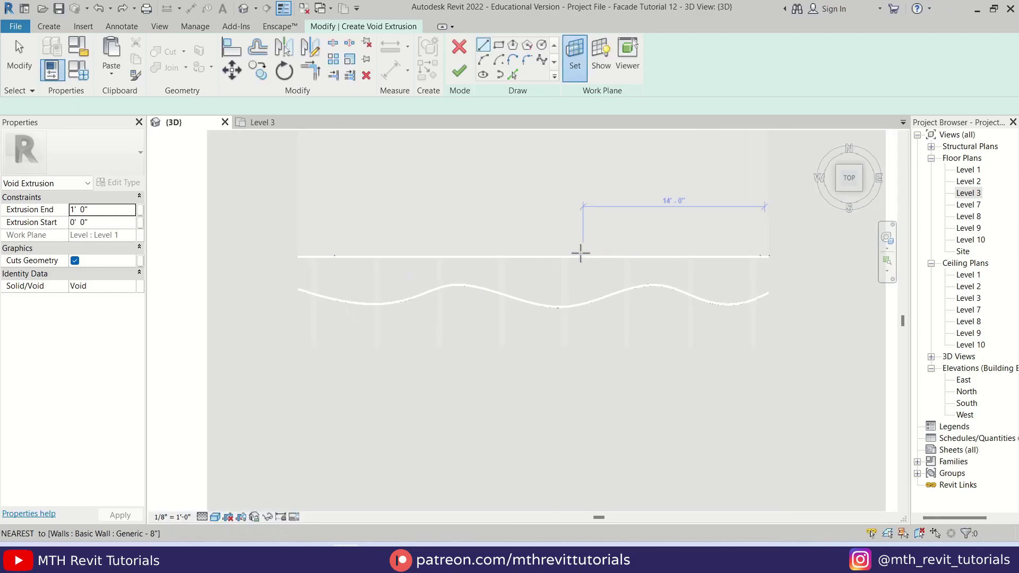
left_click(513, 74)
scroll(382, 291, "up", 3)
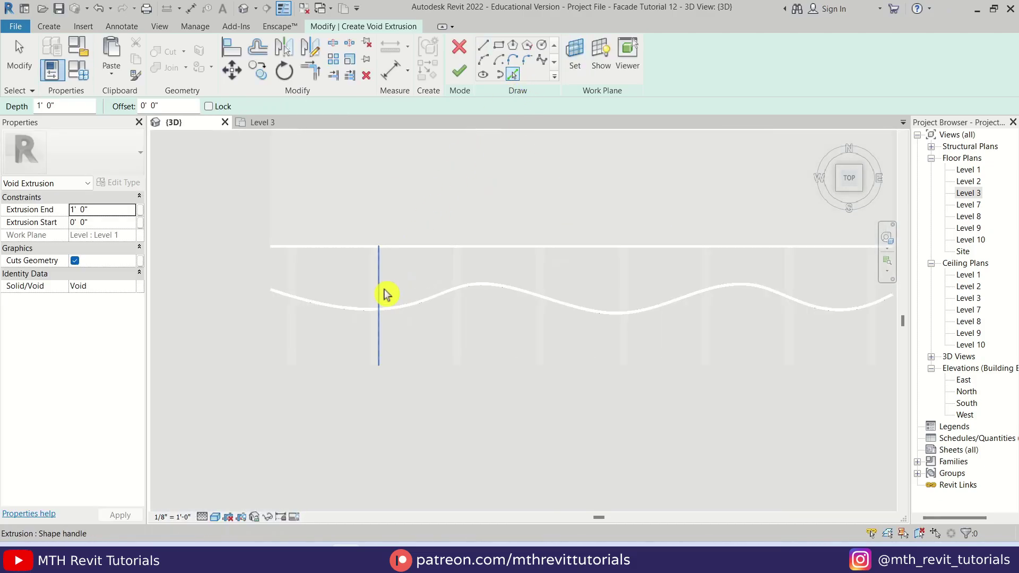
left_click(393, 317)
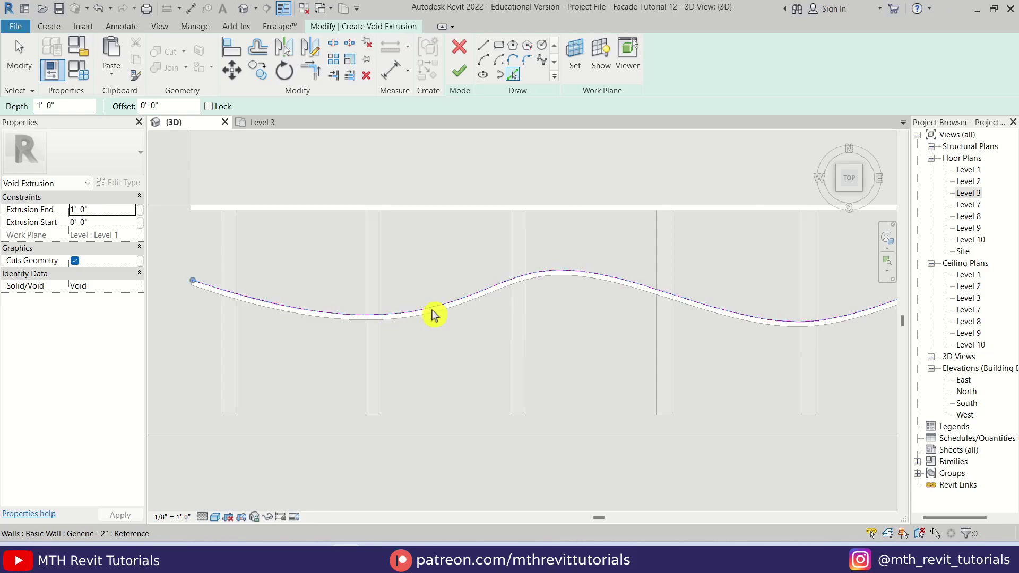
Step: Close the void sketch with straight lines running around the outer tube ends back to the wavy edge, and finish it
scroll(391, 288, "down", 5)
left_click(483, 45)
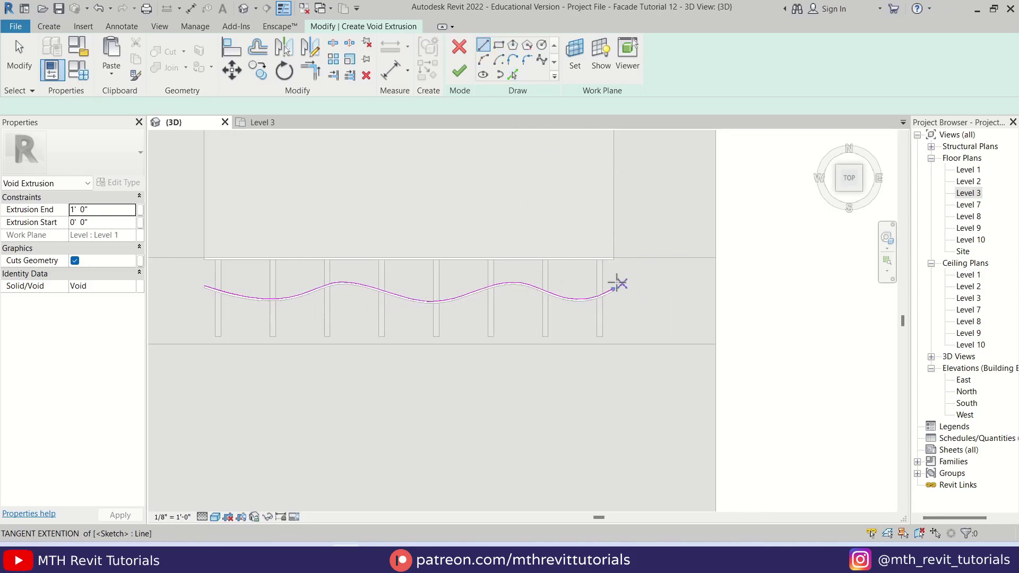
left_click(613, 289)
left_click(641, 288)
left_click(641, 386)
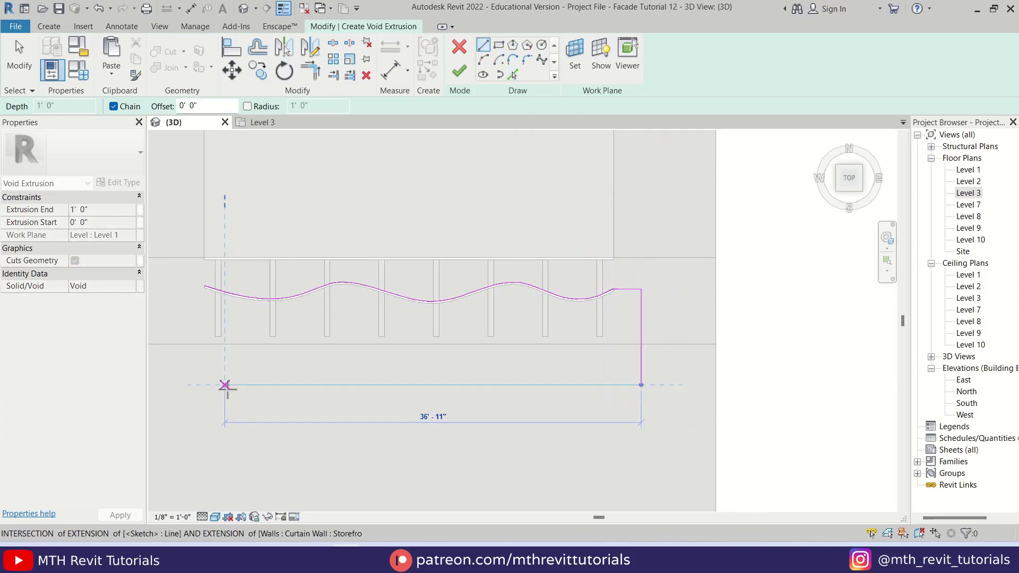
left_click(191, 387)
scroll(201, 329, "up", 3)
left_click(179, 290)
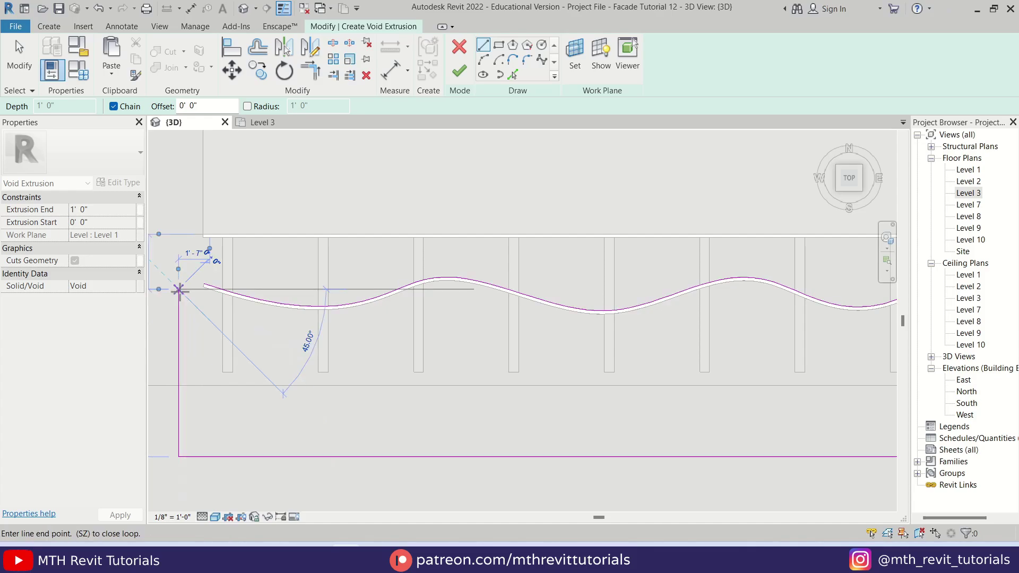
scroll(187, 292, "up", 2)
left_click(212, 279)
key("Escape")
key("Escape")
scroll(298, 303, "down", 5)
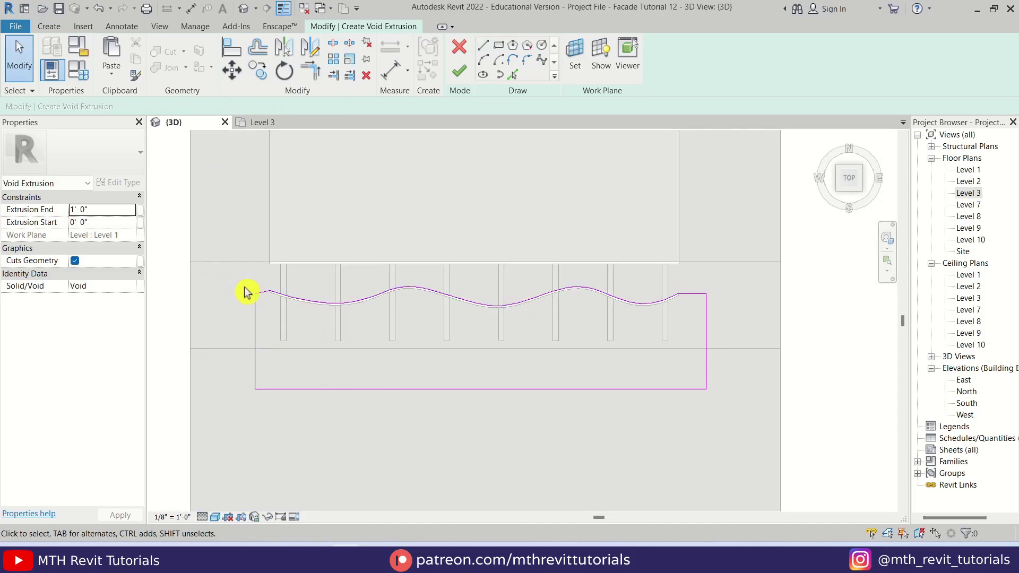
middle_click_drag(243, 289, 493, 126, "shift")
left_click(459, 76)
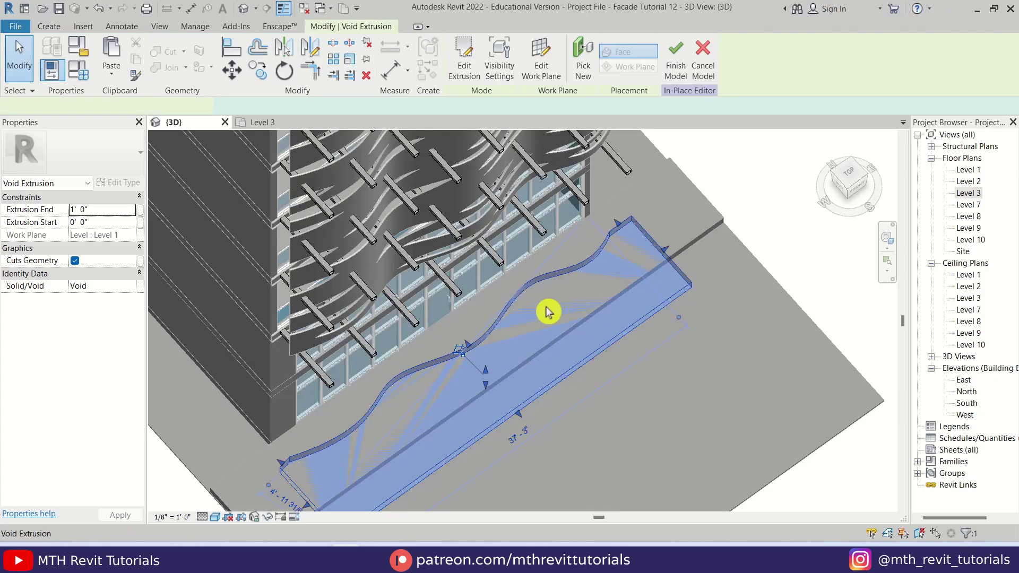
Step: Stretch the void extrusion upward to about 105 feet so it rises past the top of the tower
middle_click_drag(548, 311, 523, 375, "shift")
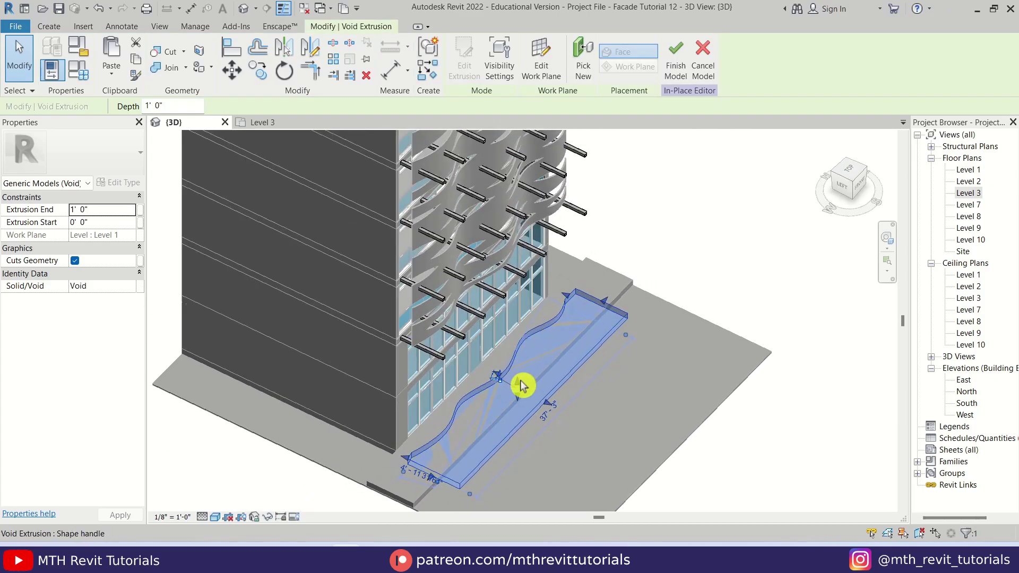
left_click_drag(518, 383, 518, 152)
scroll(525, 395, "down", 7)
scroll(529, 394, "up", 1)
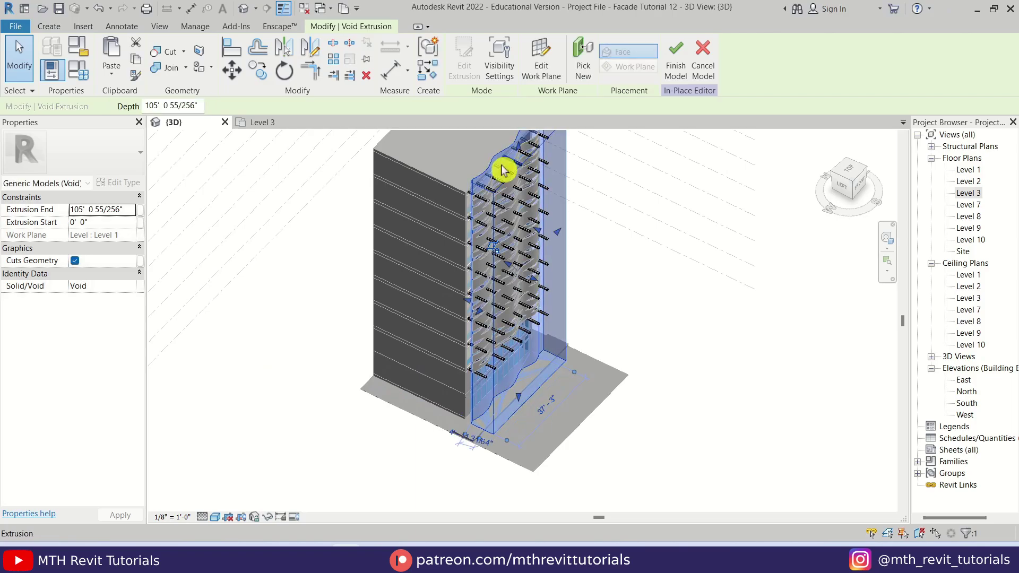
middle_click_drag(502, 170, 472, 215, "shift")
scroll(507, 199, "up", 4)
scroll(468, 213, "up", 1)
left_click(362, 143)
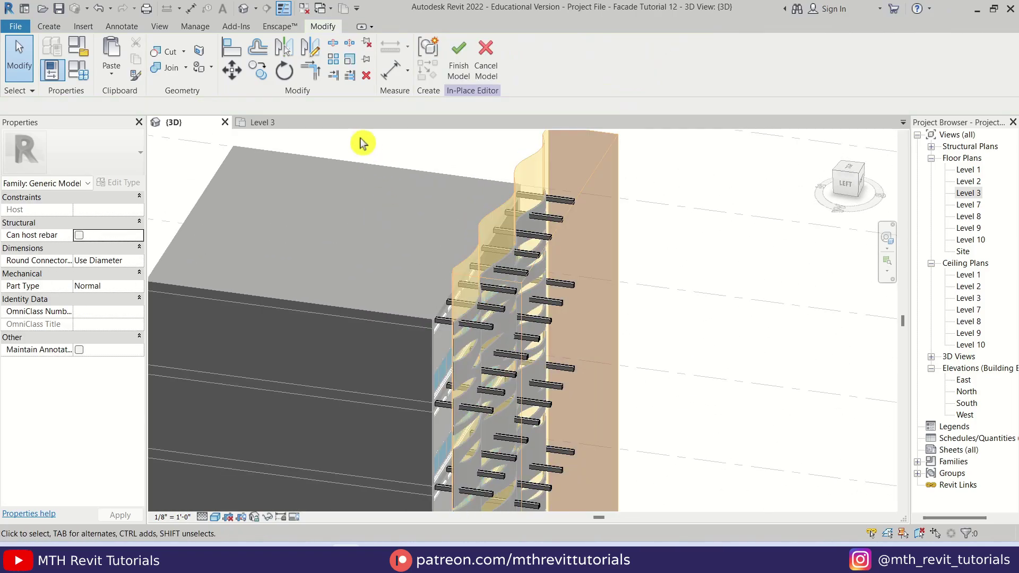
Step: Cut the uppermost support tubes with the void extrusion using Multiple Cut, trimming their ends beyond the wavy wall
left_click(174, 55)
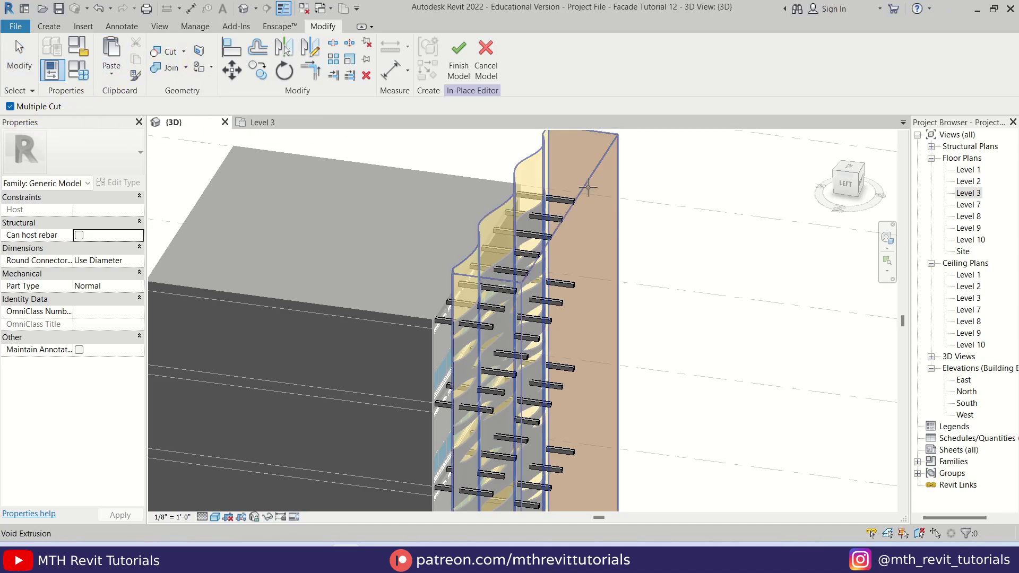
left_click(587, 190)
left_click(570, 200)
left_click(559, 218)
left_click(548, 236)
left_click(536, 254)
left_click(522, 272)
left_click(511, 290)
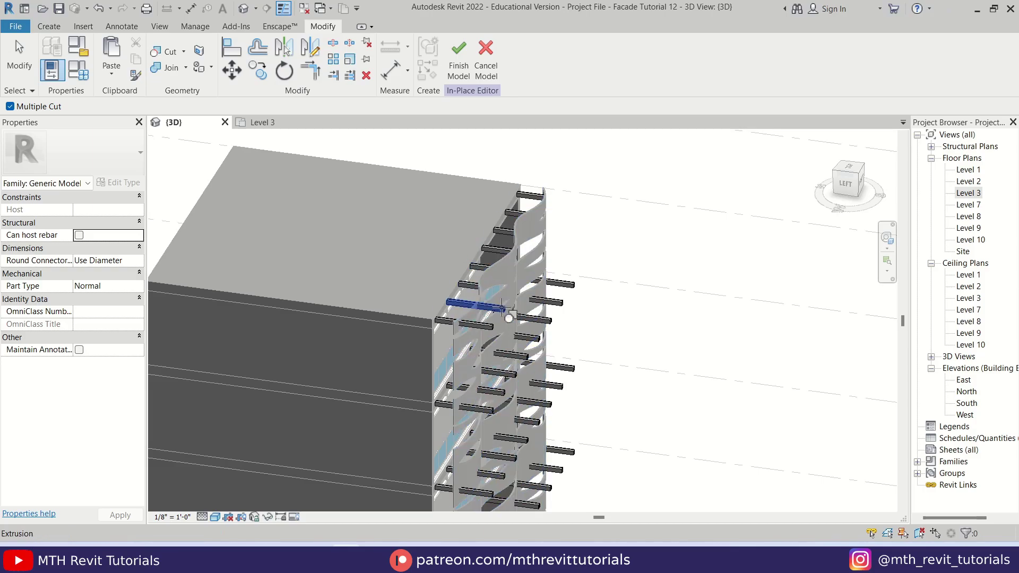
left_click(494, 330)
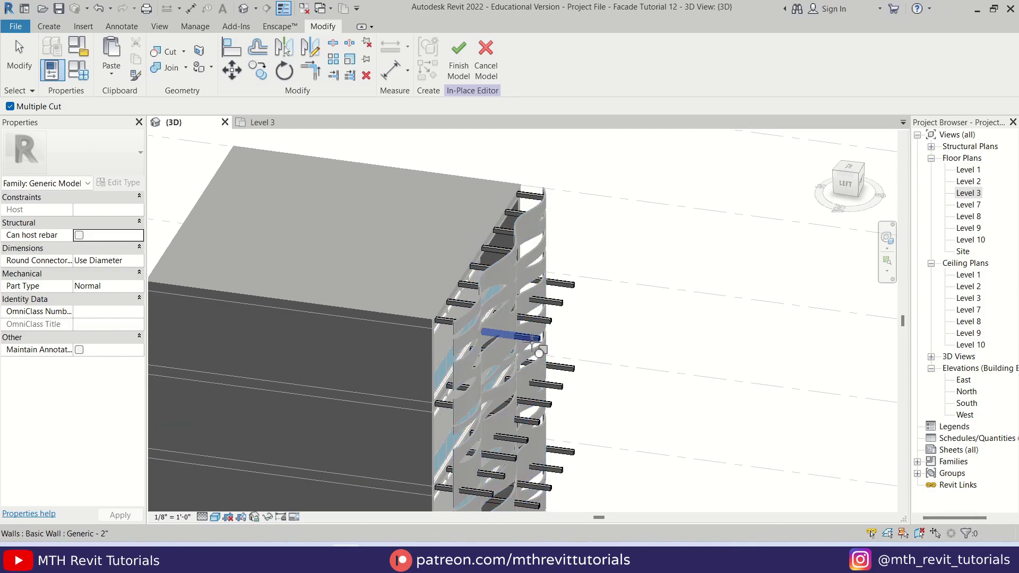
scroll(555, 300, "down", 3)
scroll(555, 220, "up", 5)
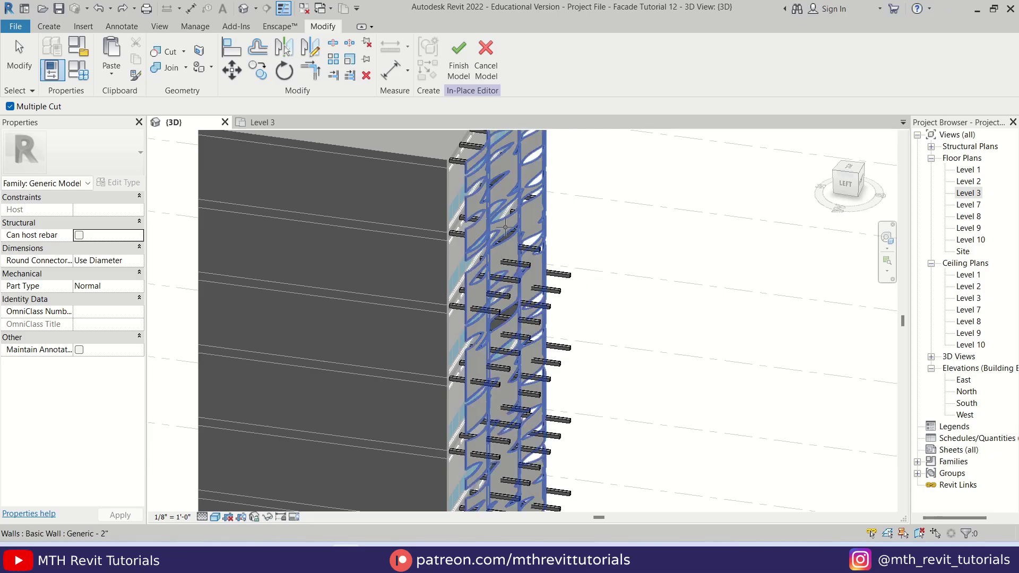
middle_click_drag(648, 289, 648, 317)
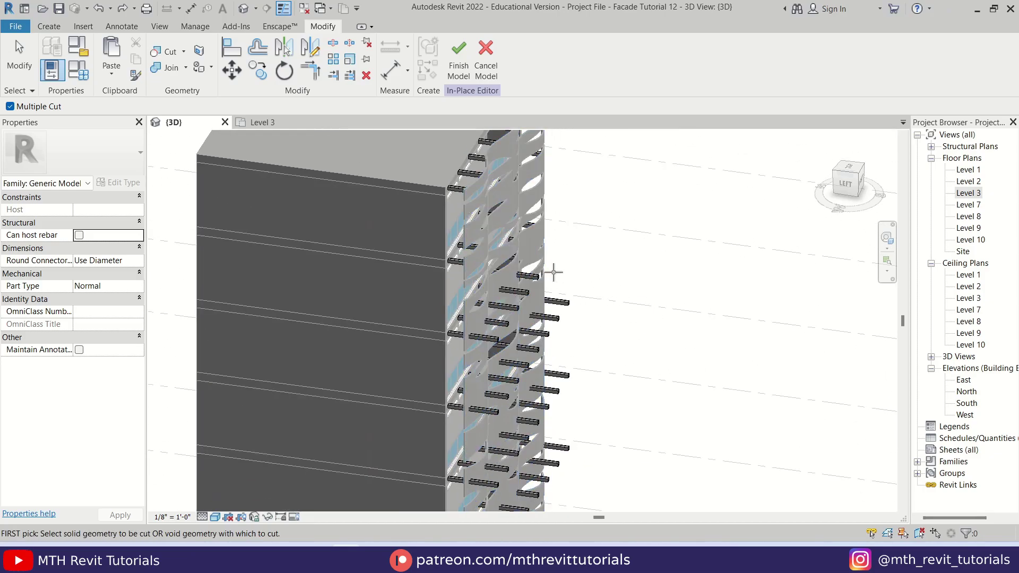
key("Escape")
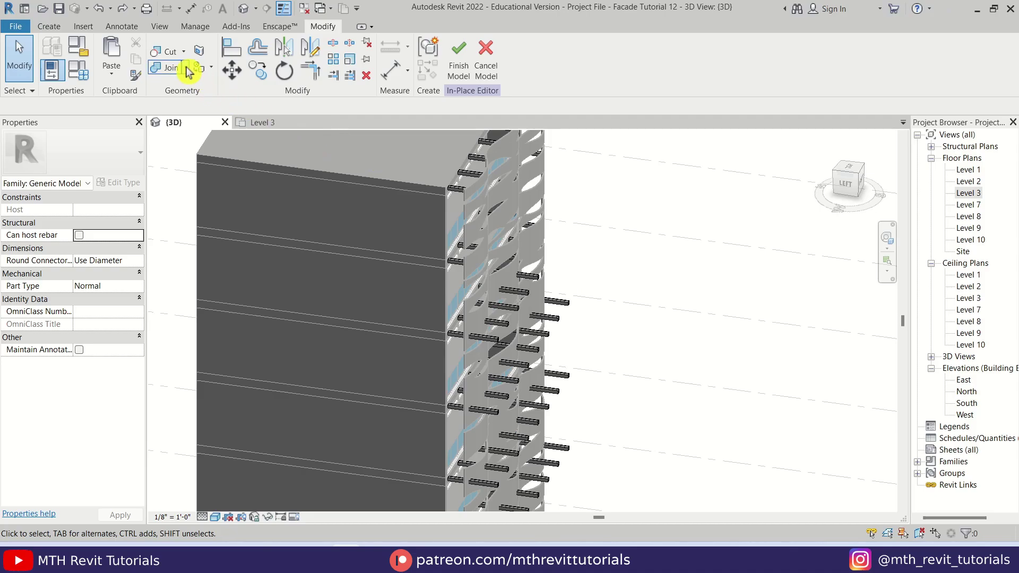
Step: Restart Multiple Cut with the void extrusion hidden behind the wall and trim the protruding tubes below the finished upper rows
left_click(168, 53)
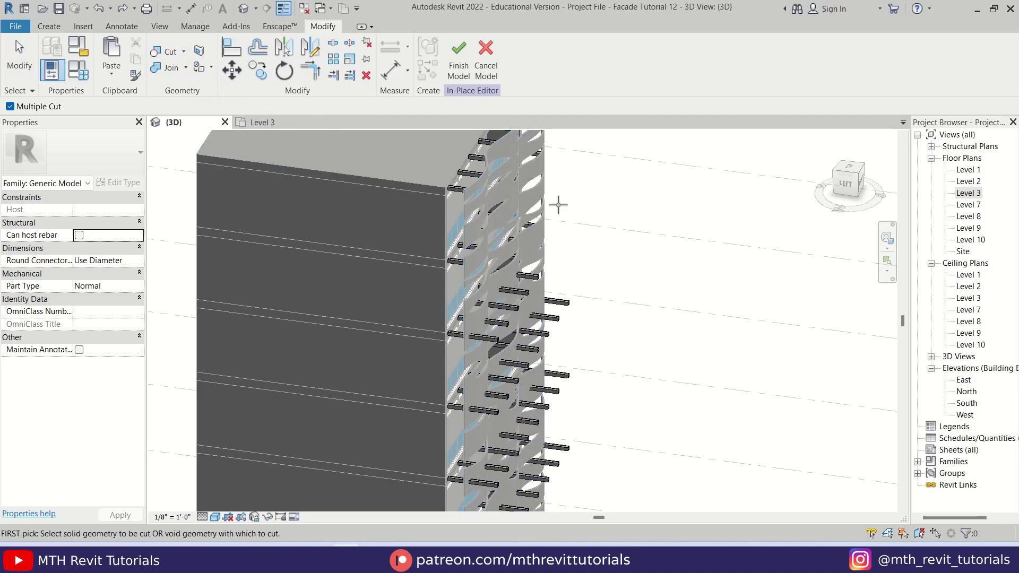
scroll(546, 159, "down", 3)
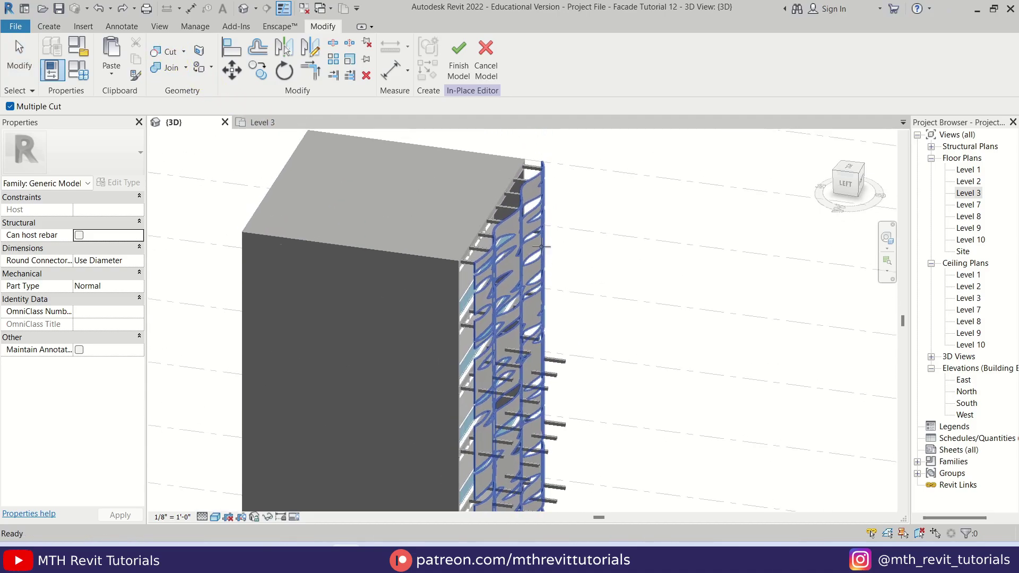
scroll(615, 246, "up", 3)
middle_click_drag(602, 264, 576, 350)
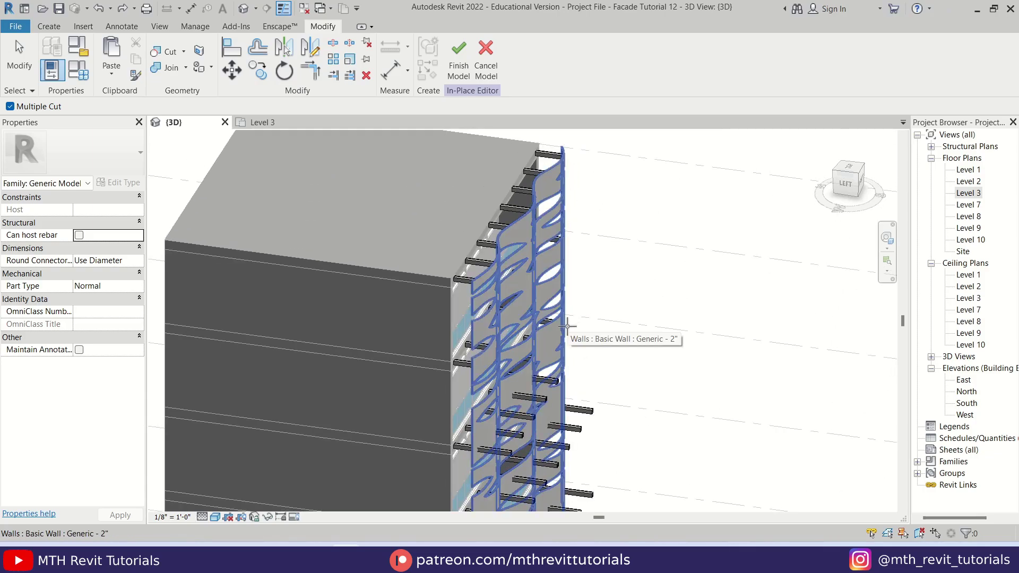
key("Tab")
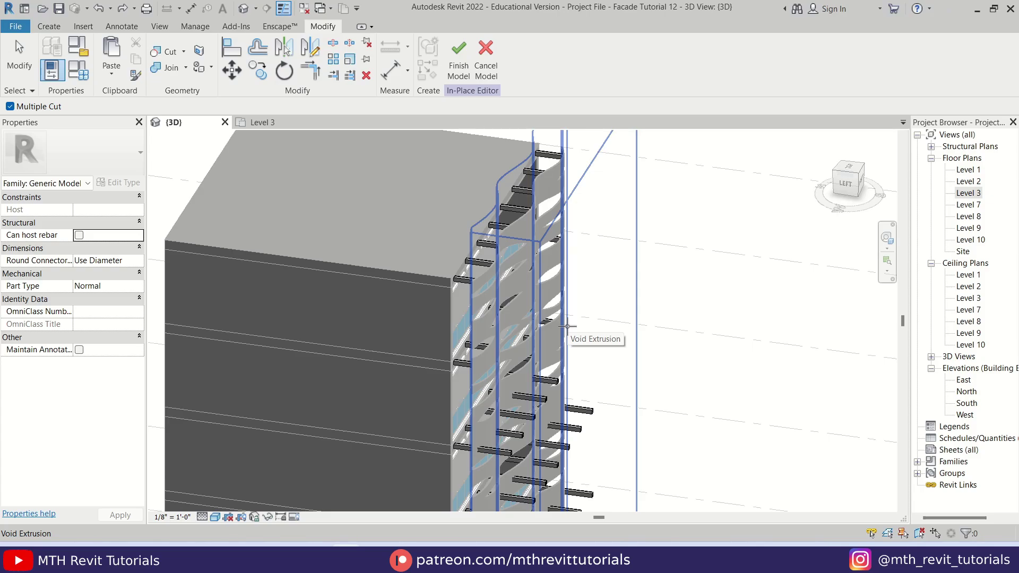
scroll(614, 364, "up", 4)
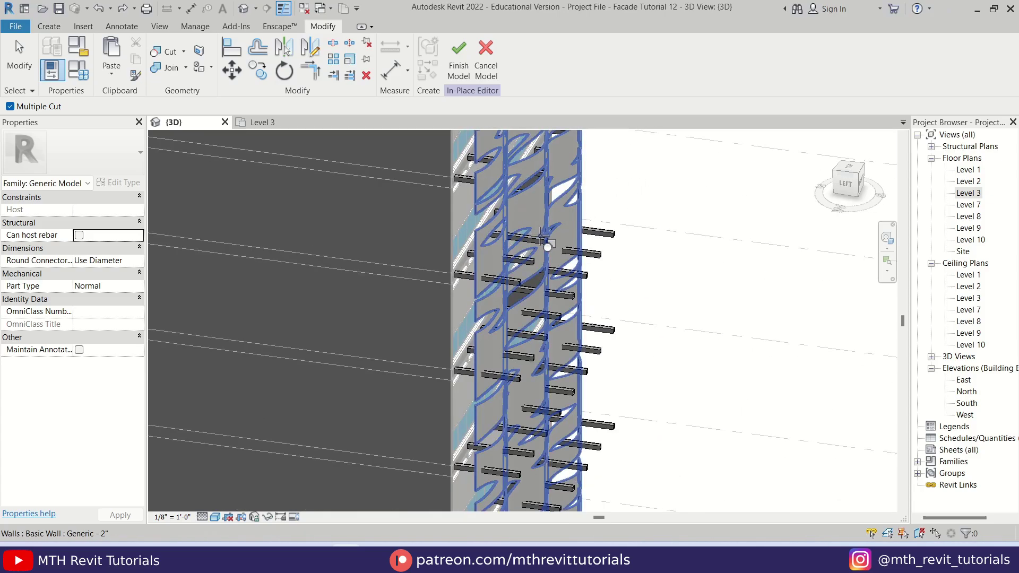
scroll(528, 216, "up", 3)
left_click(533, 221)
left_click(504, 270)
left_click(467, 324)
left_click(654, 307)
left_click(700, 257)
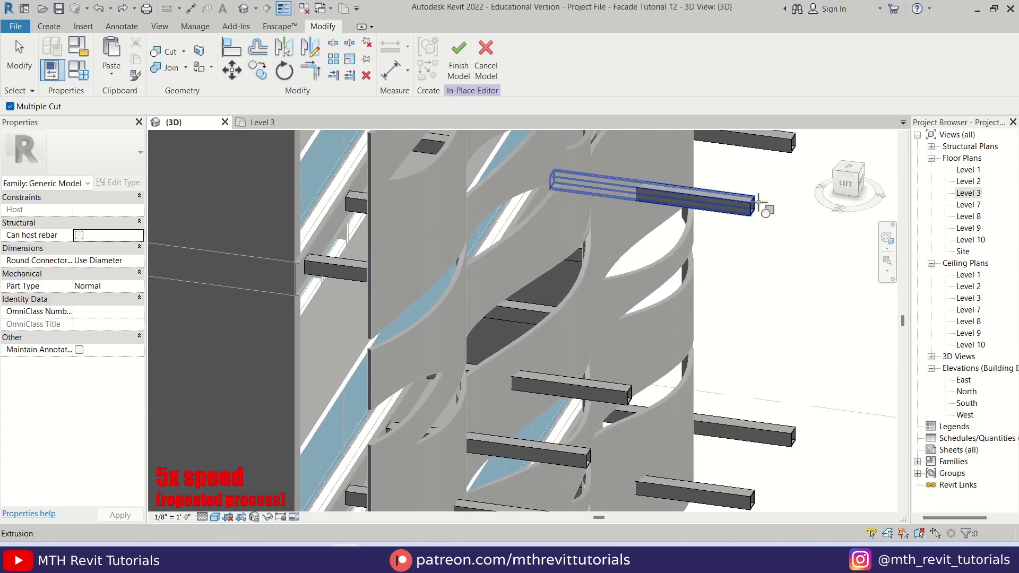
left_click(756, 199)
Step: Trim the protruding tubes across the middle rows of the facade with the same void
middle_click_drag(600, 361, 694, 260)
left_click(673, 303)
left_click(638, 361)
left_click(600, 417)
middle_click_drag(568, 470, 513, 219)
left_click(513, 219)
left_click(704, 161)
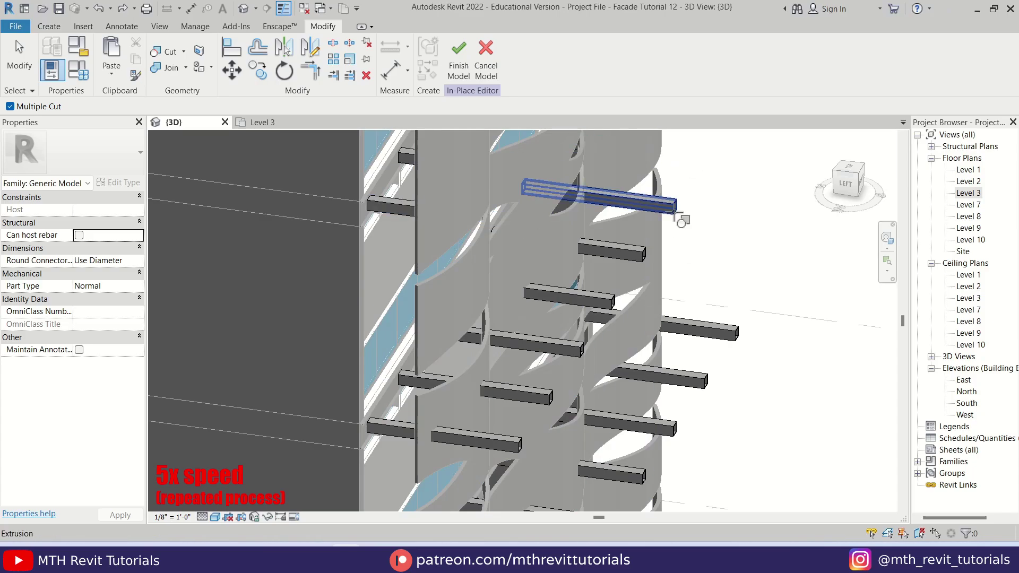
left_click(673, 208)
left_click(642, 254)
left_click(611, 297)
left_click(578, 349)
left_click(548, 395)
left_click(517, 443)
left_click(640, 474)
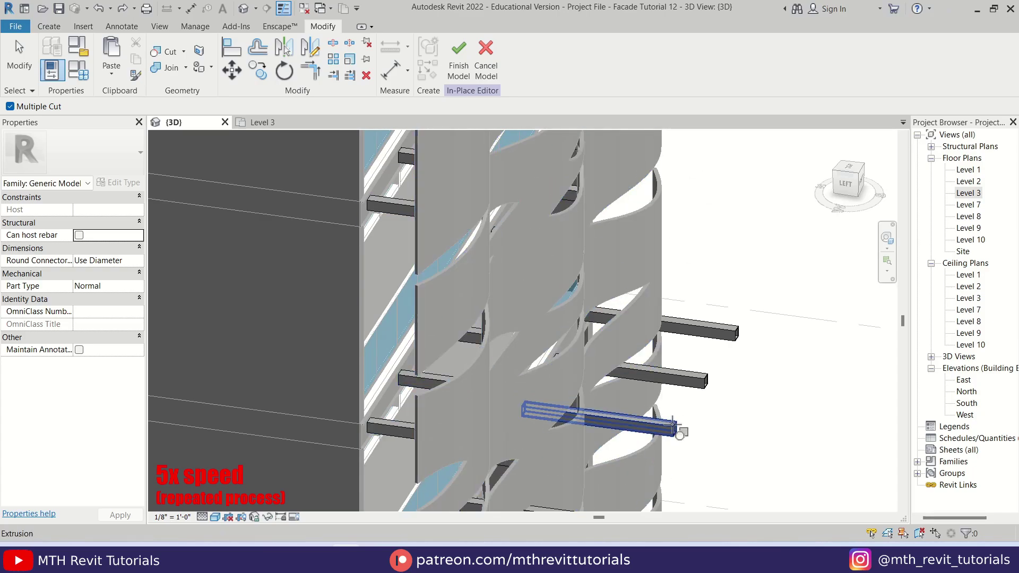
left_click(673, 426)
left_click(703, 378)
Step: Trim the protruding tubes along the lower rows of the facade with the void extrusion
scroll(700, 313, "down", 3)
scroll(666, 241, "up", 5)
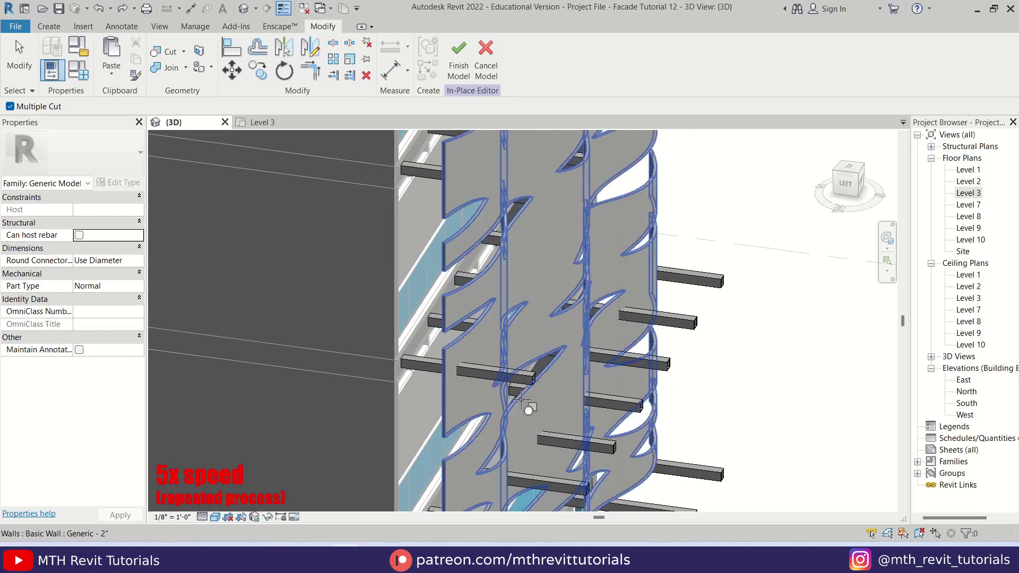
left_click(687, 315)
left_click(662, 362)
middle_click_drag(649, 397, 666, 196)
scroll(665, 196, "down", 1)
left_click(656, 203)
left_click(630, 237)
left_click(607, 276)
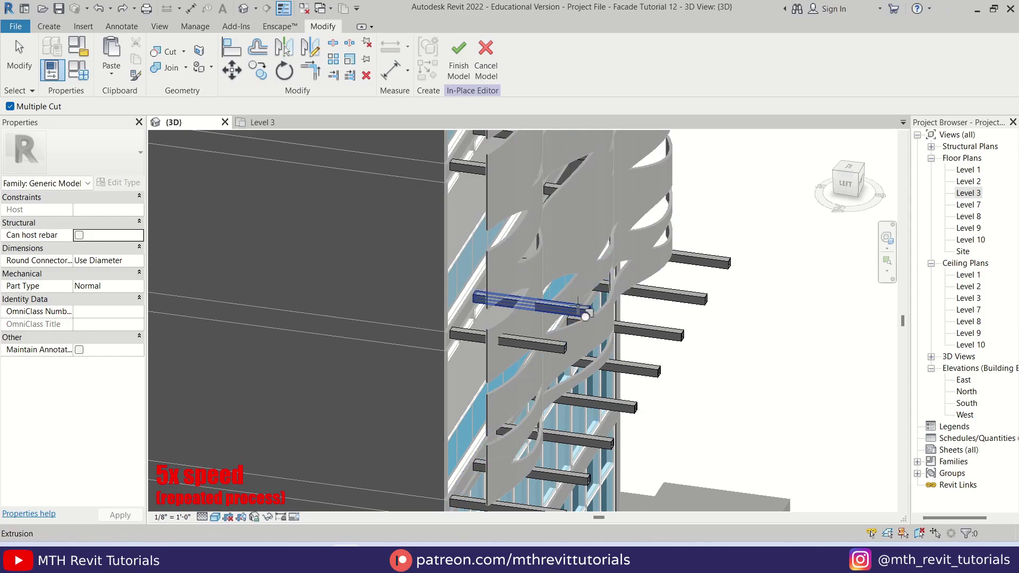
left_click(584, 313)
left_click(561, 350)
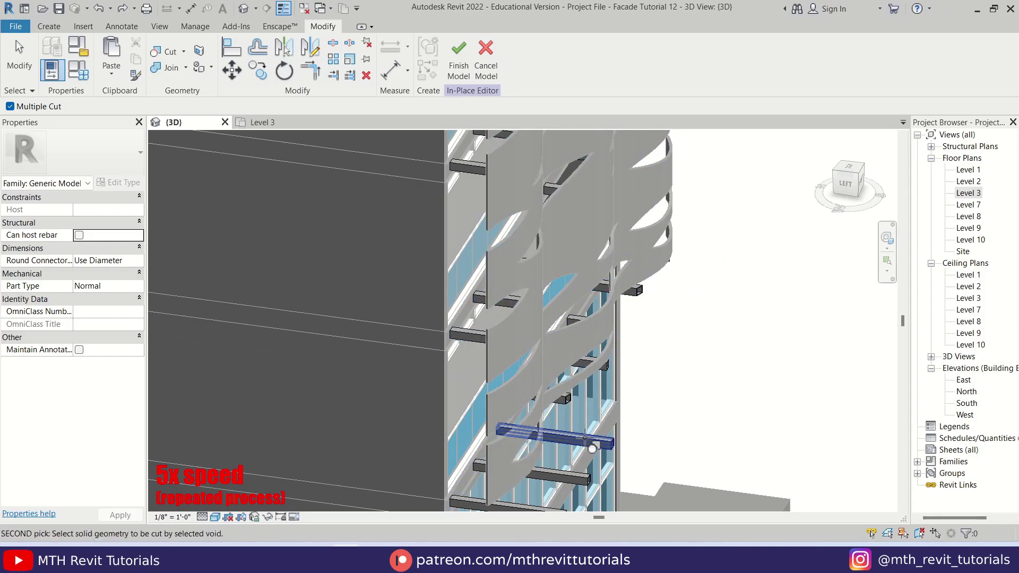
Step: Cut the remaining tubes under the wall's lower edge with the void and finish the in-place model
middle_click_drag(618, 441, 576, 309, "shift")
scroll(508, 424, "up", 3)
left_click(529, 392)
scroll(562, 382, "down", 4)
middle_click_drag(562, 382, 380, 398, "shift")
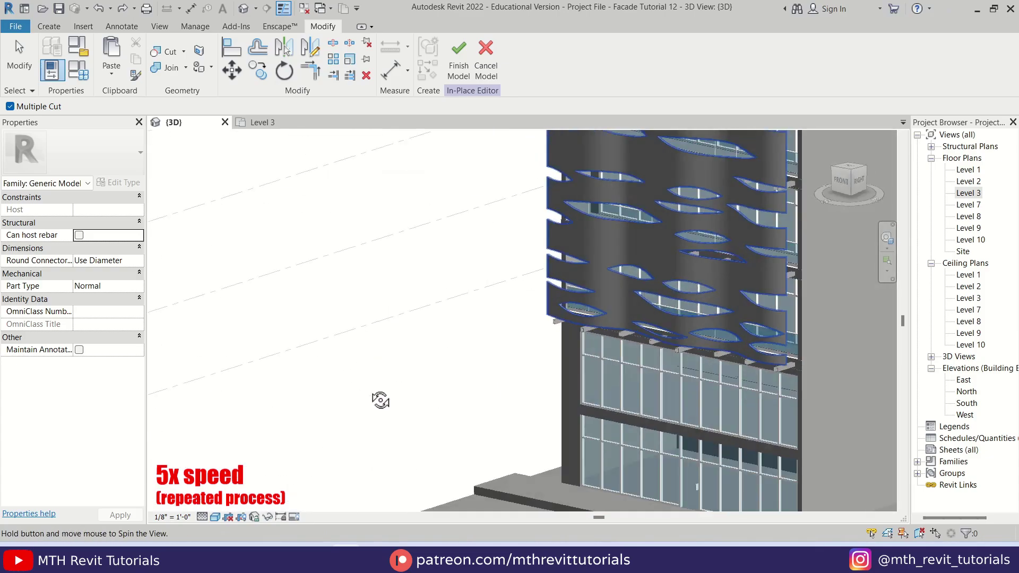
scroll(525, 488, "down", 4)
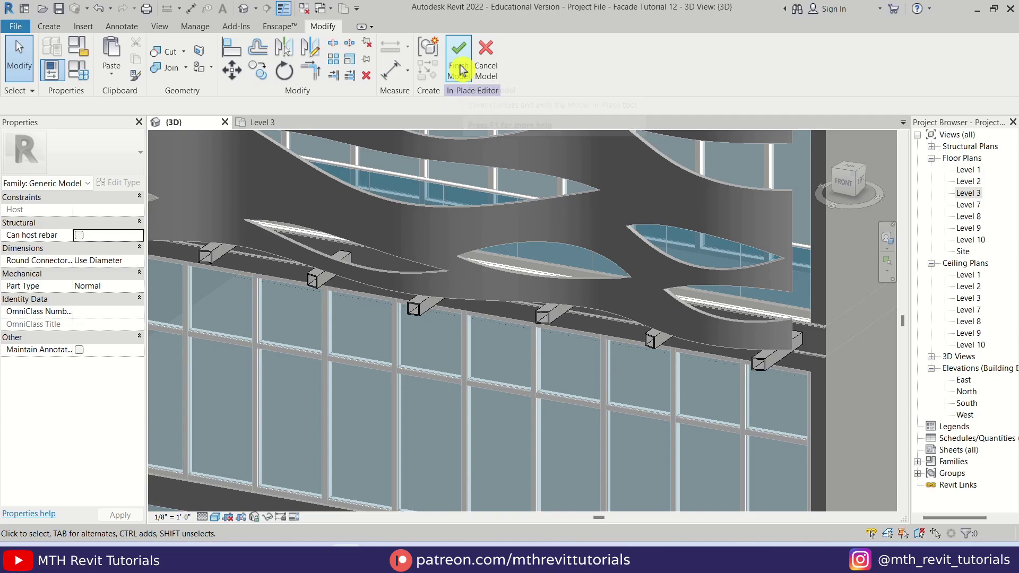
left_click(459, 69)
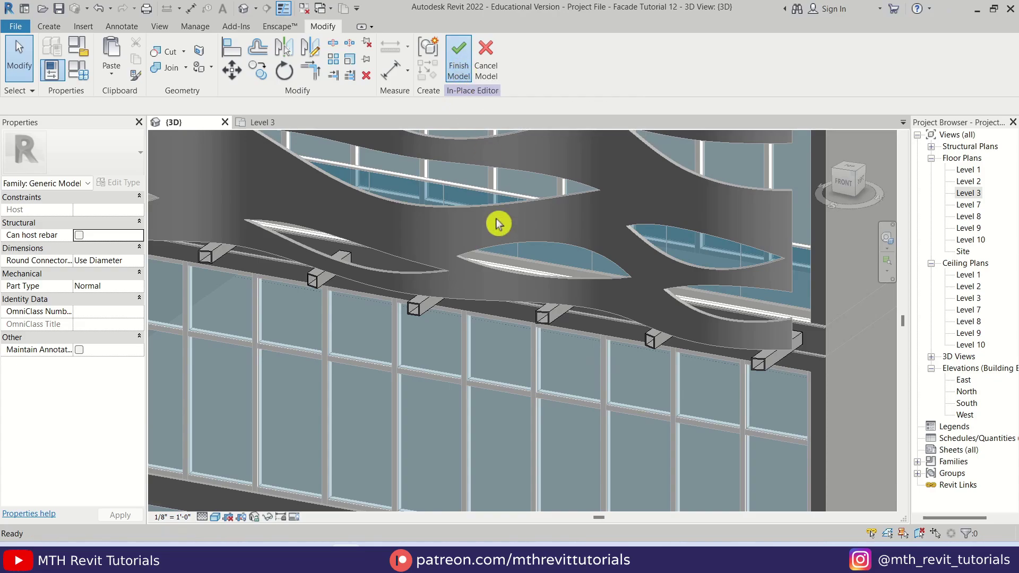
middle_click_drag(466, 294, 587, 341, "shift")
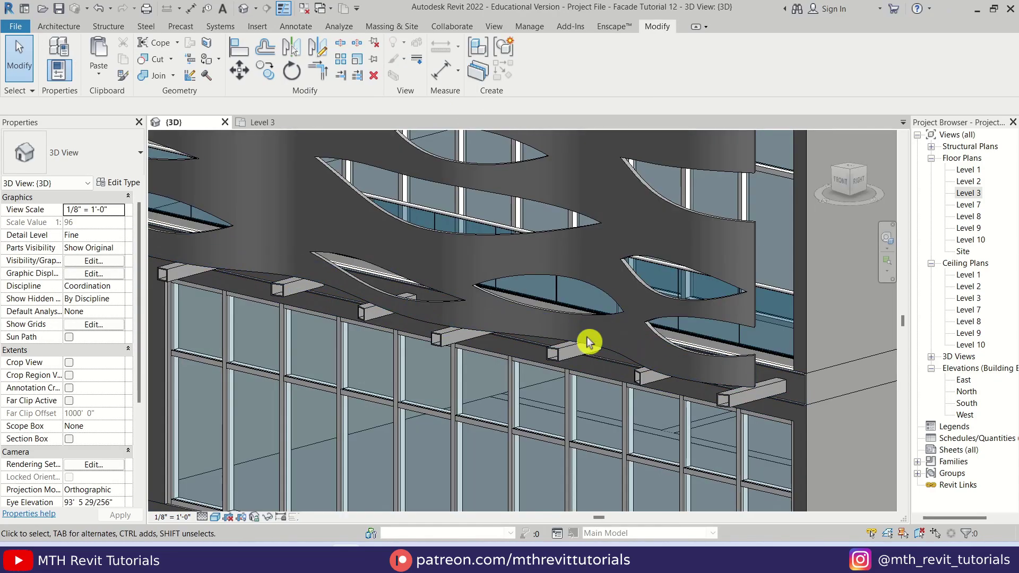
Step: Show mass forms and floors and open the perforated wavy mass for in-place editing
left_click(413, 29)
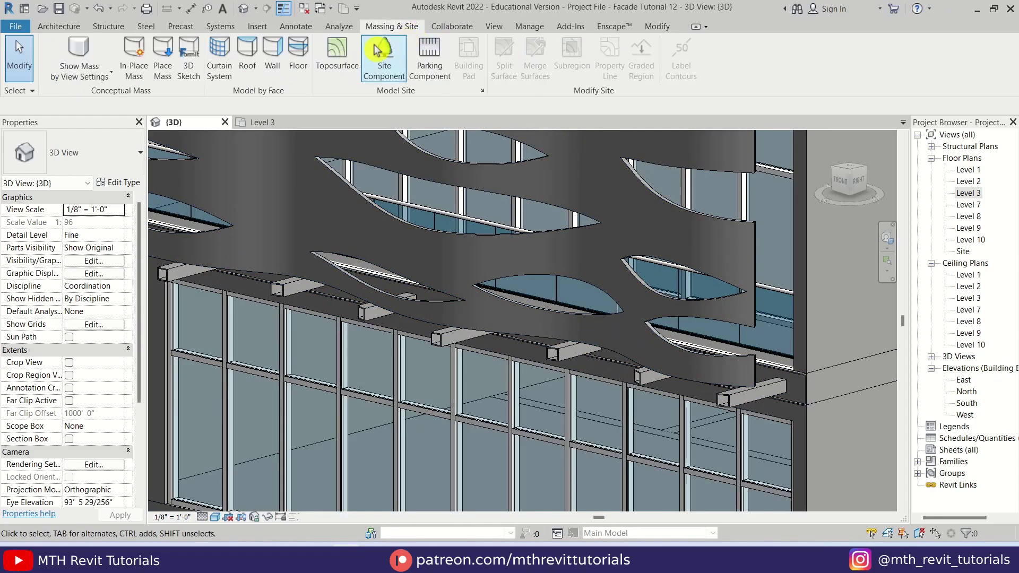
left_click(79, 56)
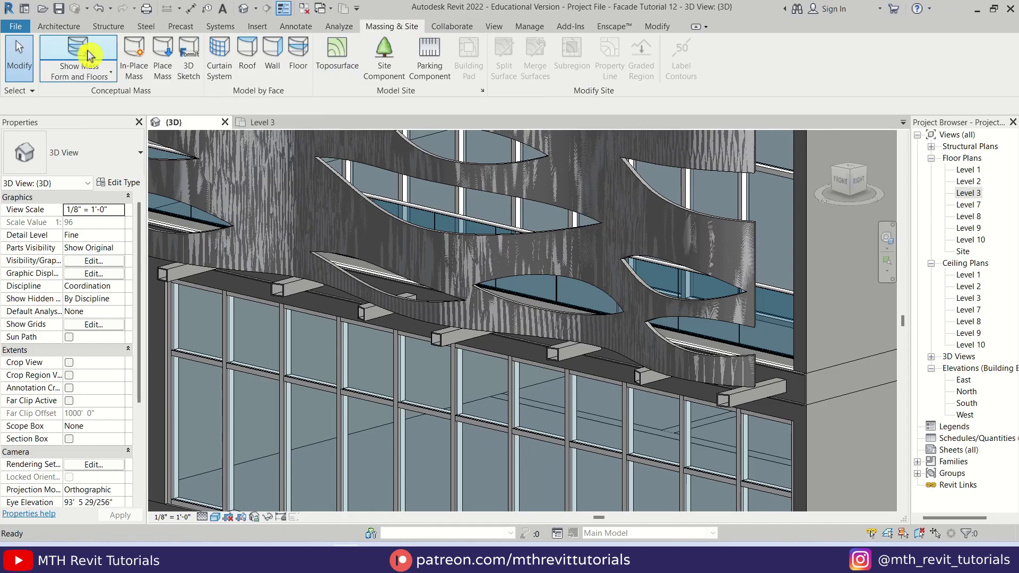
left_click(517, 336)
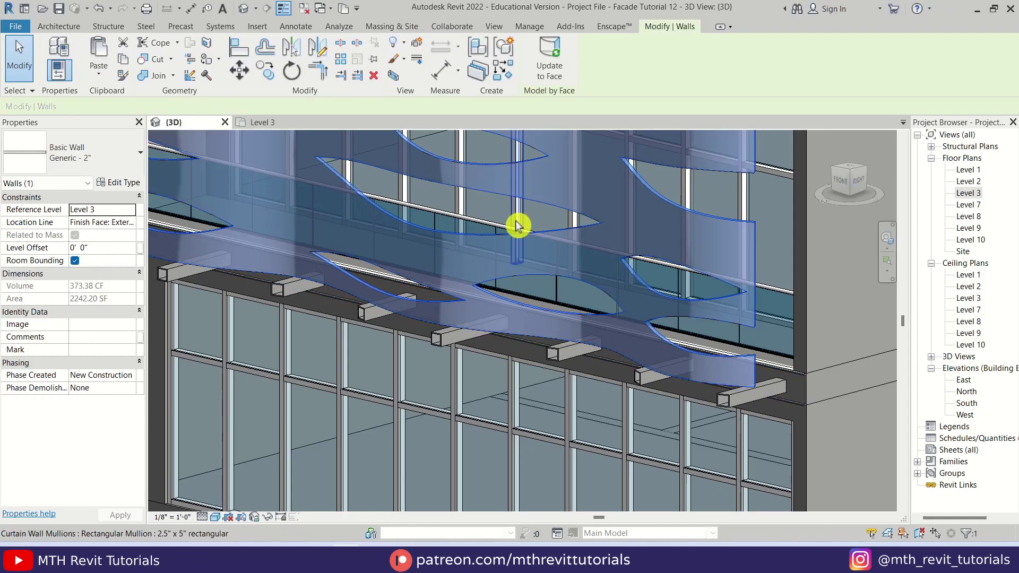
left_click(514, 332)
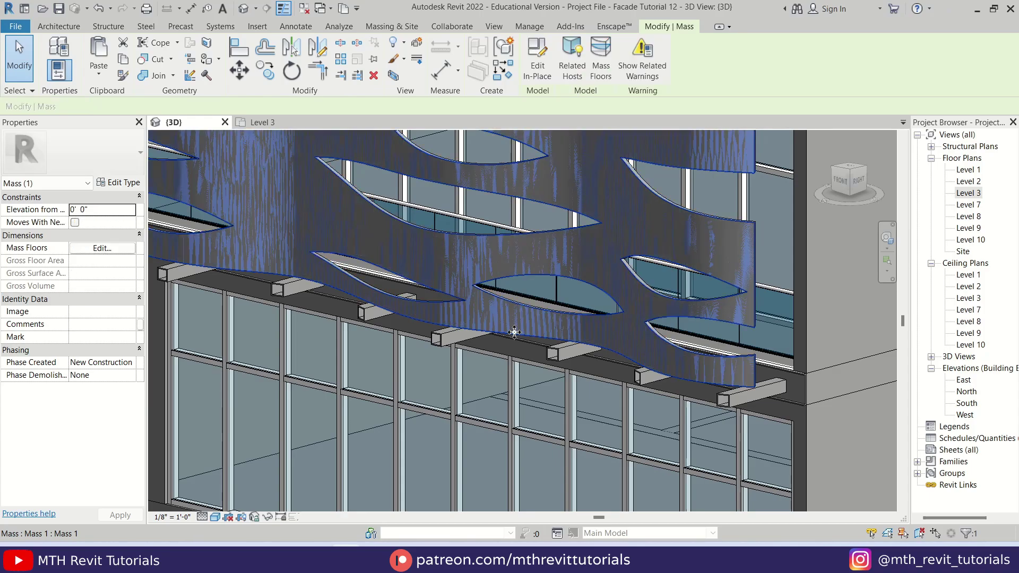
left_click(534, 80)
Step: In the front view, pull the bottom face of the wavy form down past the lowest tube row and finish the mass
left_click(587, 368)
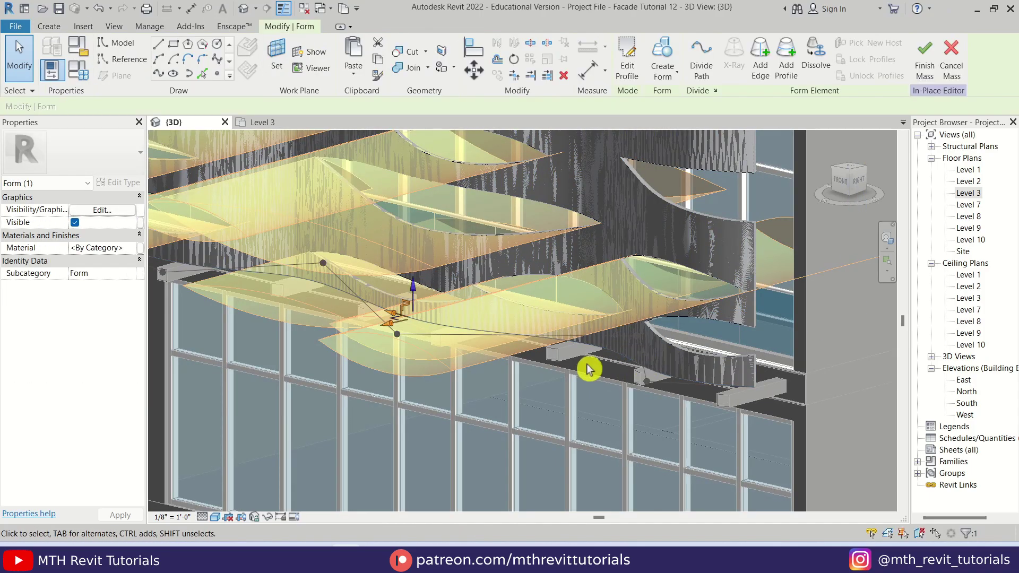
left_click(840, 181)
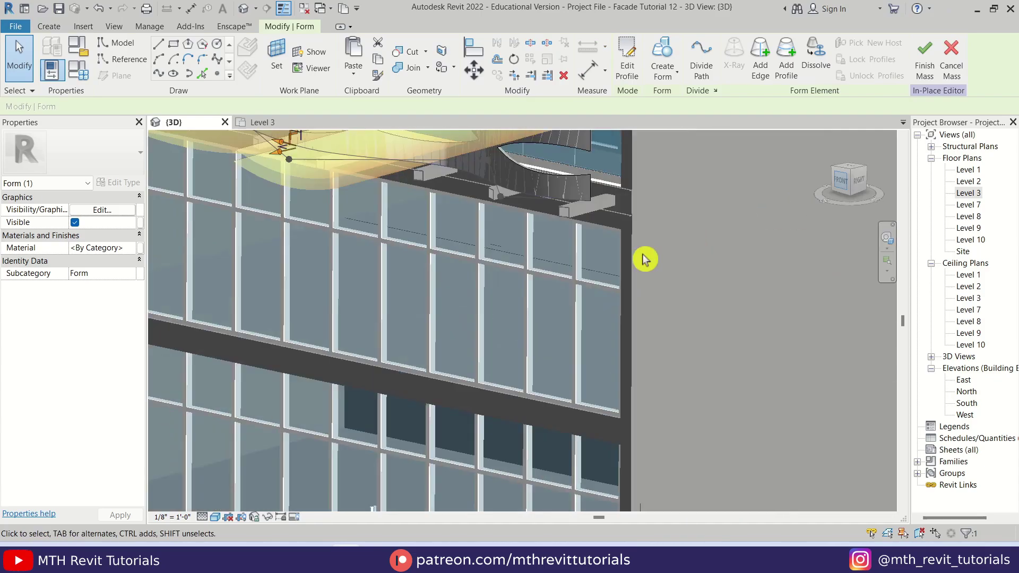
scroll(518, 462, "up", 2)
middle_click_drag(520, 469, 540, 331)
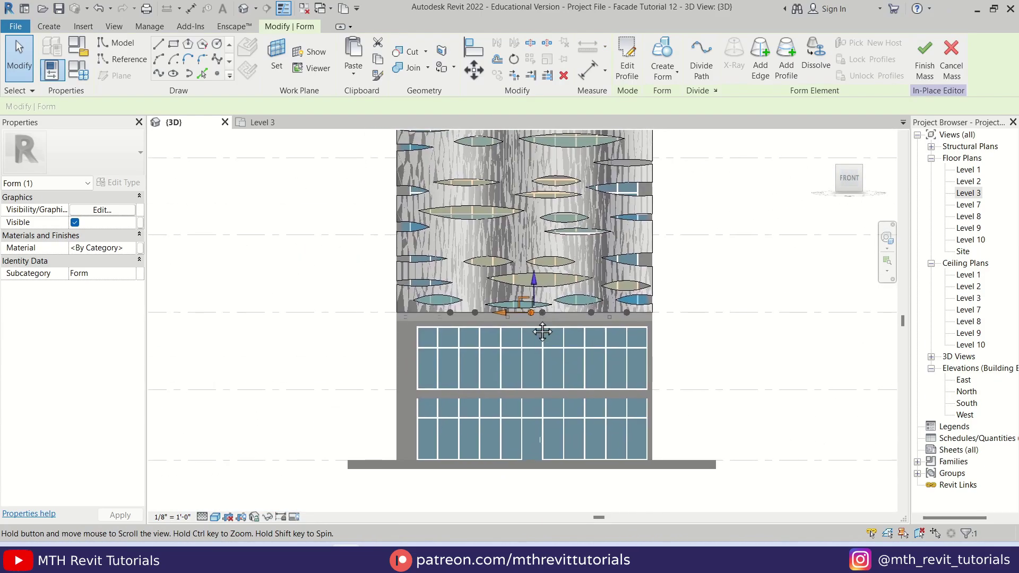
scroll(537, 319, "up", 2)
left_click_drag(538, 289, 536, 287)
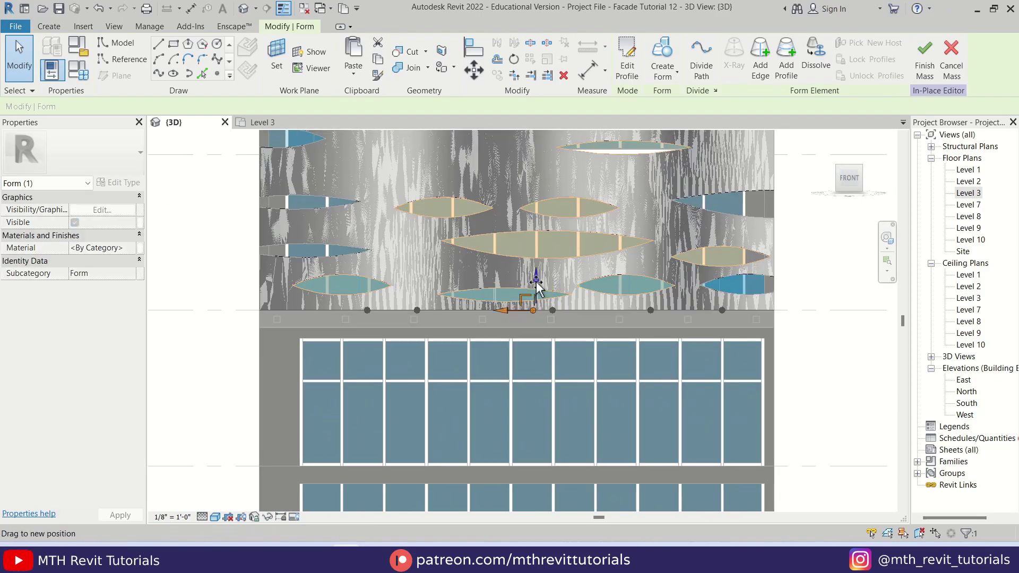
left_click(554, 307)
scroll(432, 360, "down", 3)
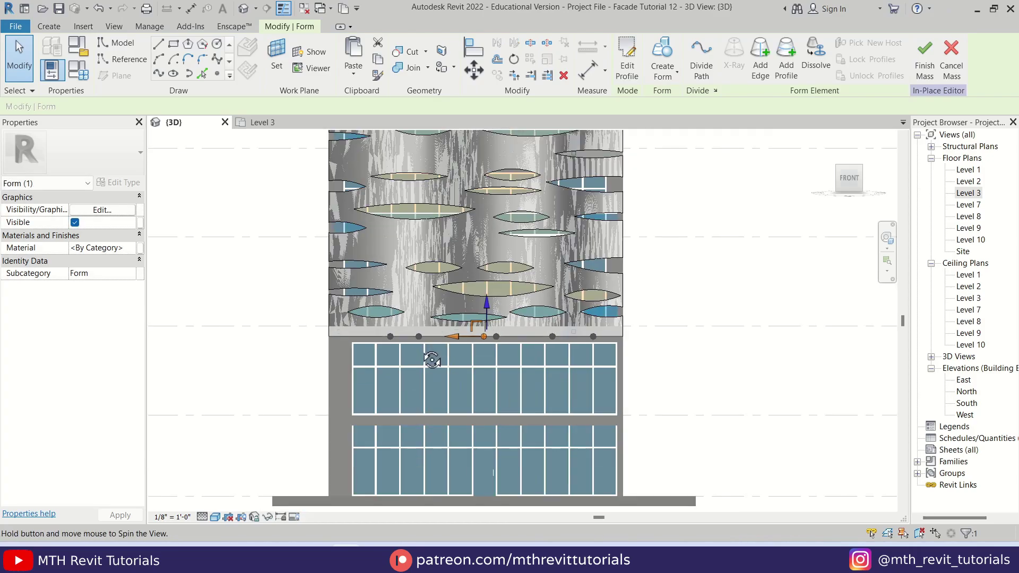
middle_click_drag(432, 360, 506, 426, "shift")
key("Escape")
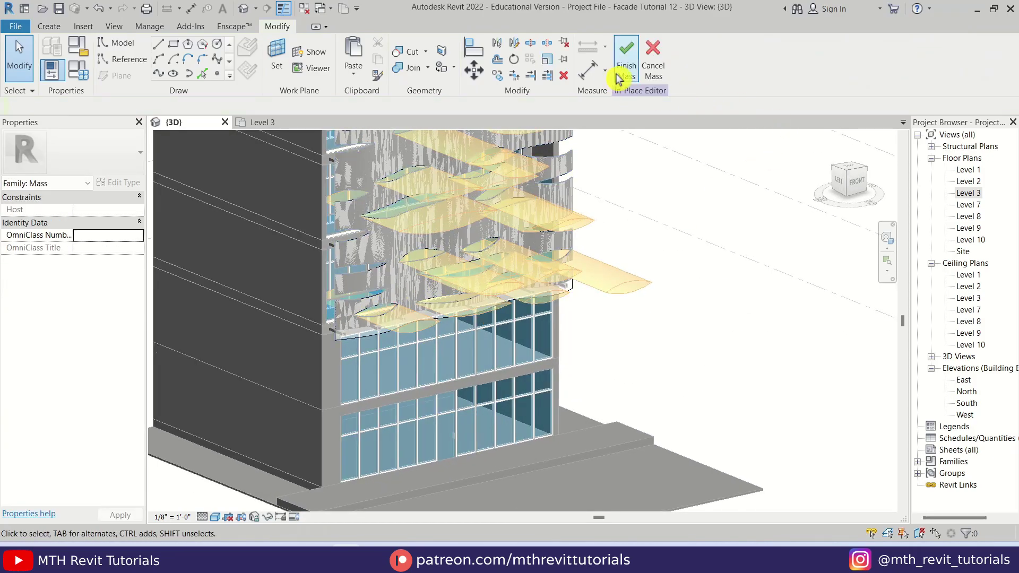
left_click(619, 78)
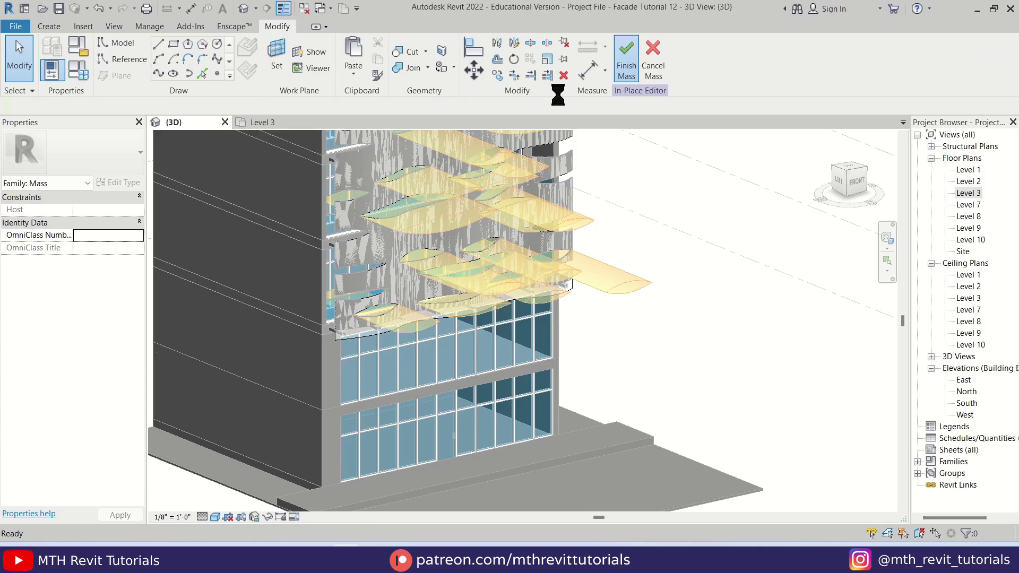
Step: Update the Generic - 2" facade wall to the extended mass face
scroll(455, 337, "up", 5)
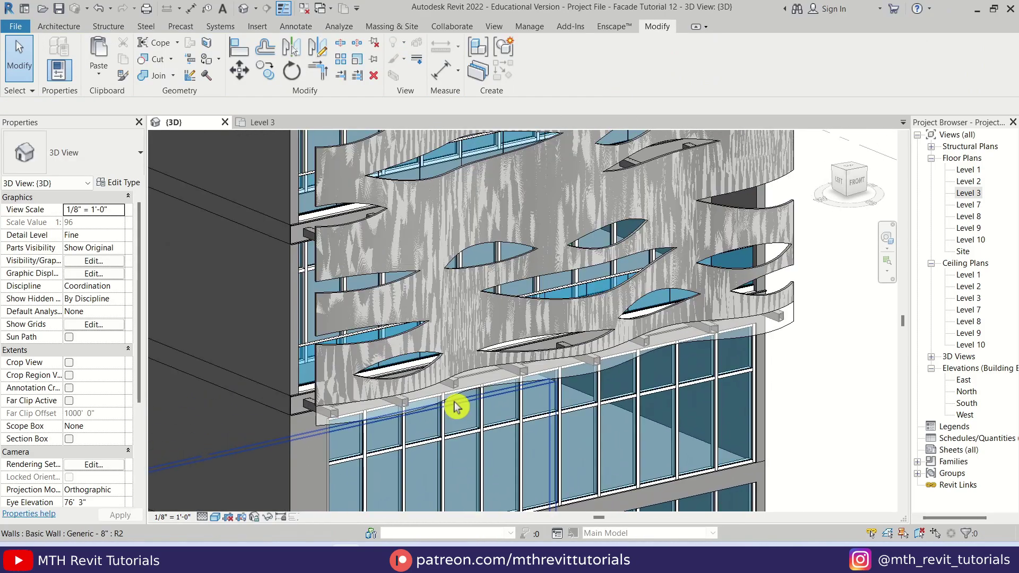
scroll(465, 378, "up", 2)
left_click(466, 377)
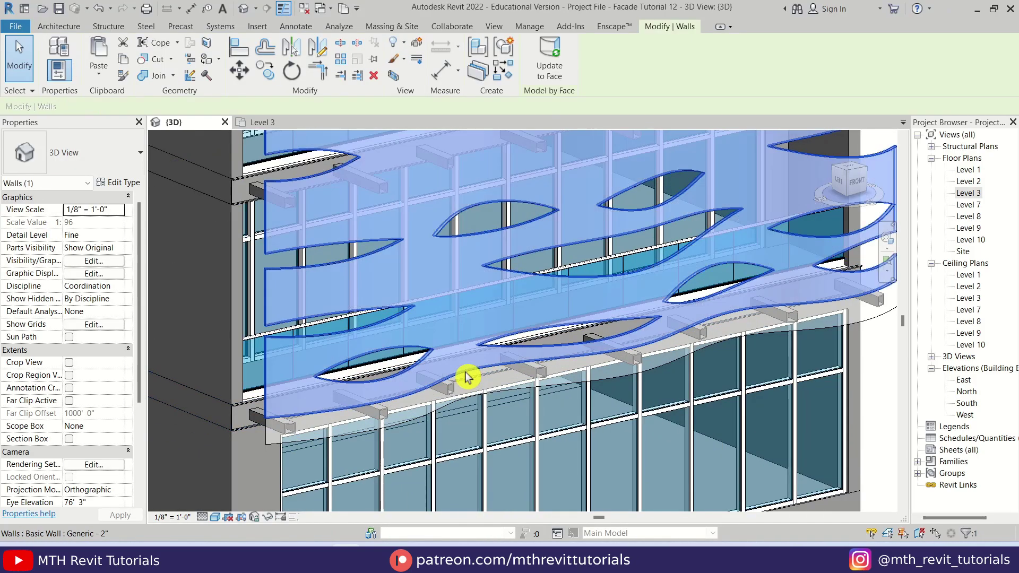
left_click(549, 80)
key("Escape")
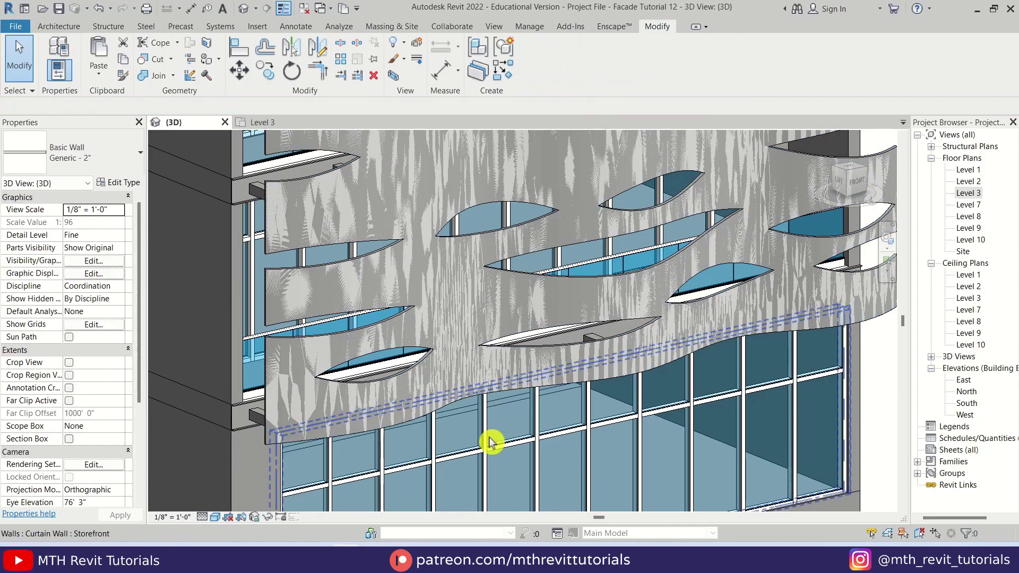
Step: Return the mass display to Show Mass by View Settings so only the facade wall is shown
scroll(444, 409, "down", 6)
scroll(622, 318, "down", 1)
middle_click_drag(621, 316, 645, 488)
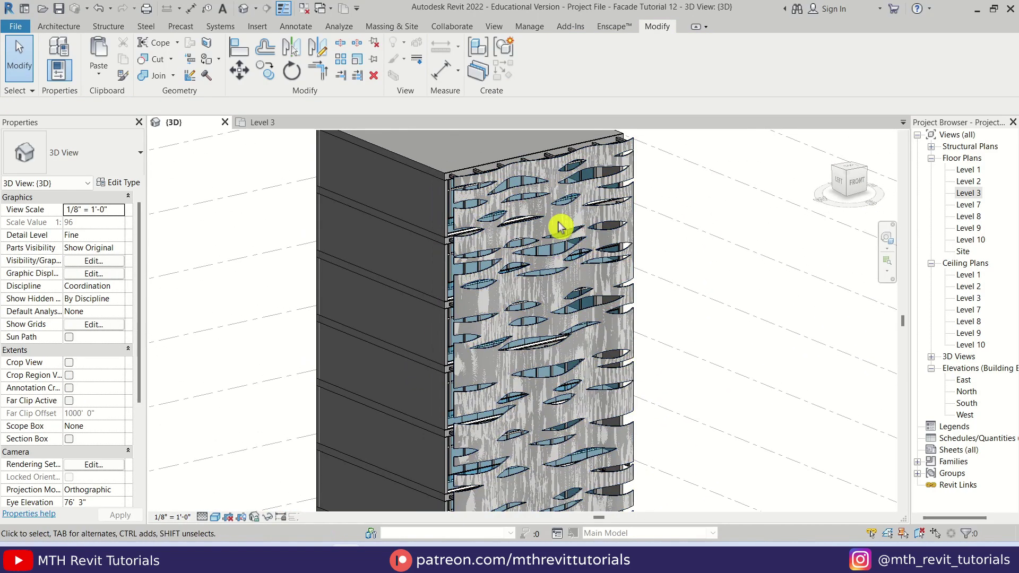
left_click(394, 27)
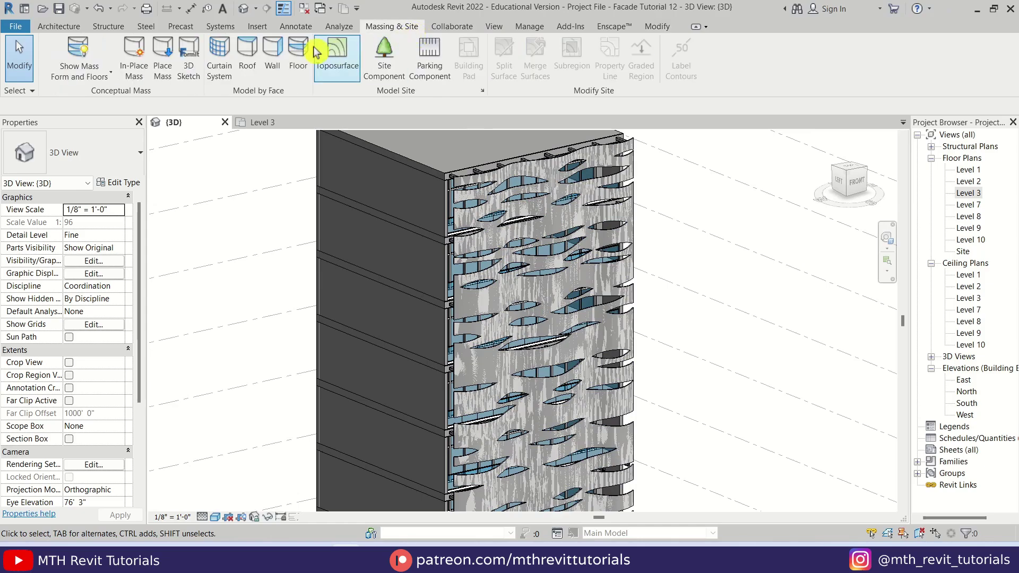
left_click(88, 59)
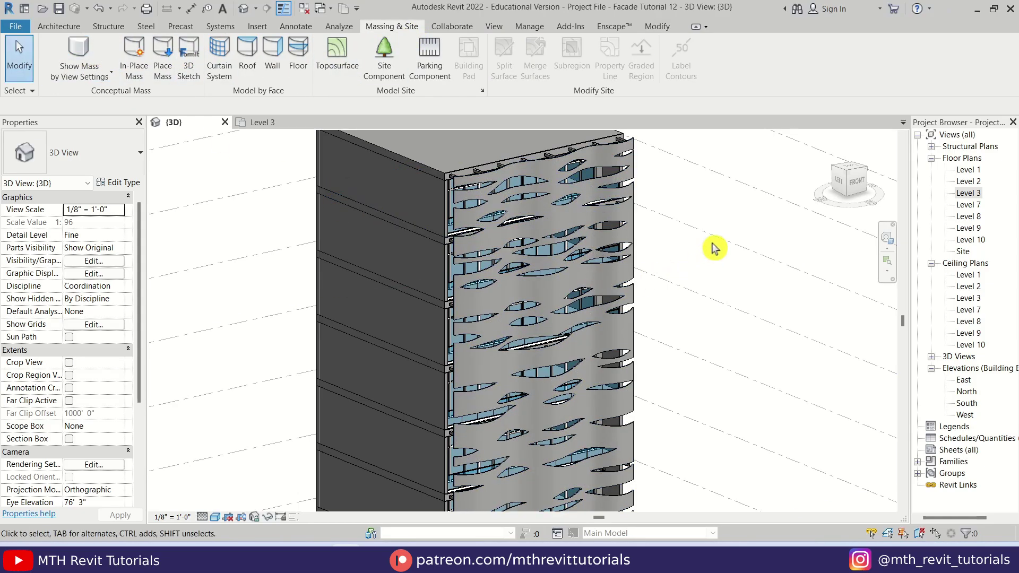
Step: Examine the finished tower and its perforated wavy facade from several angles in 3D
scroll(585, 328, "down", 3)
middle_click_drag(584, 445, 482, 466, "shift")
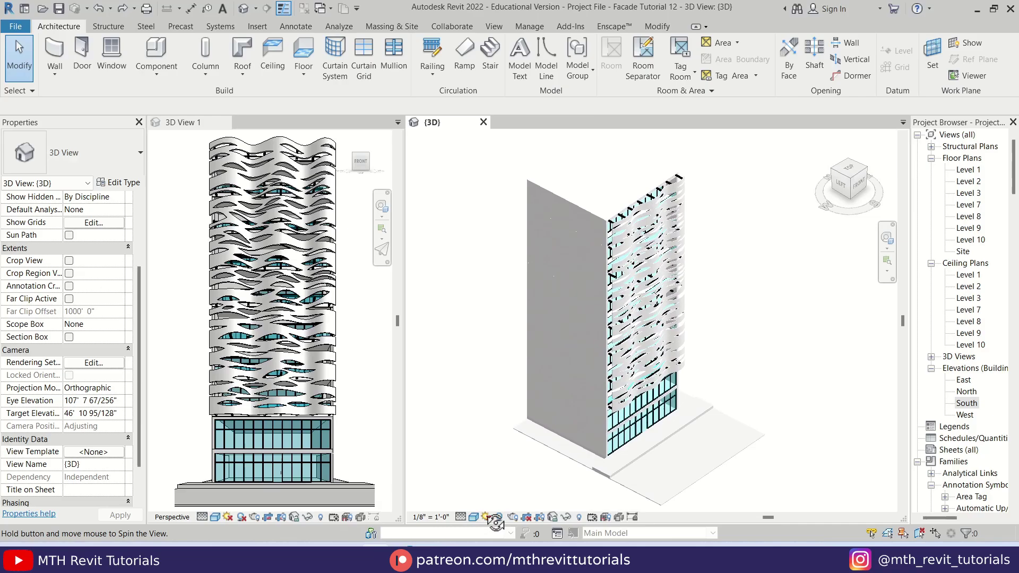
middle_click_drag(493, 522, 467, 511, "shift")
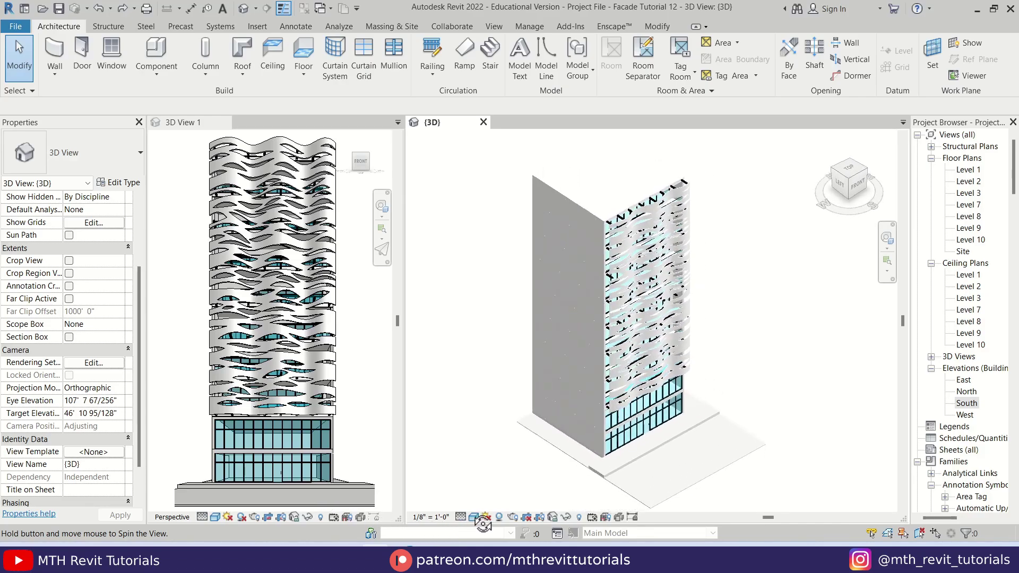
middle_click_drag(519, 524, 527, 504, "shift")
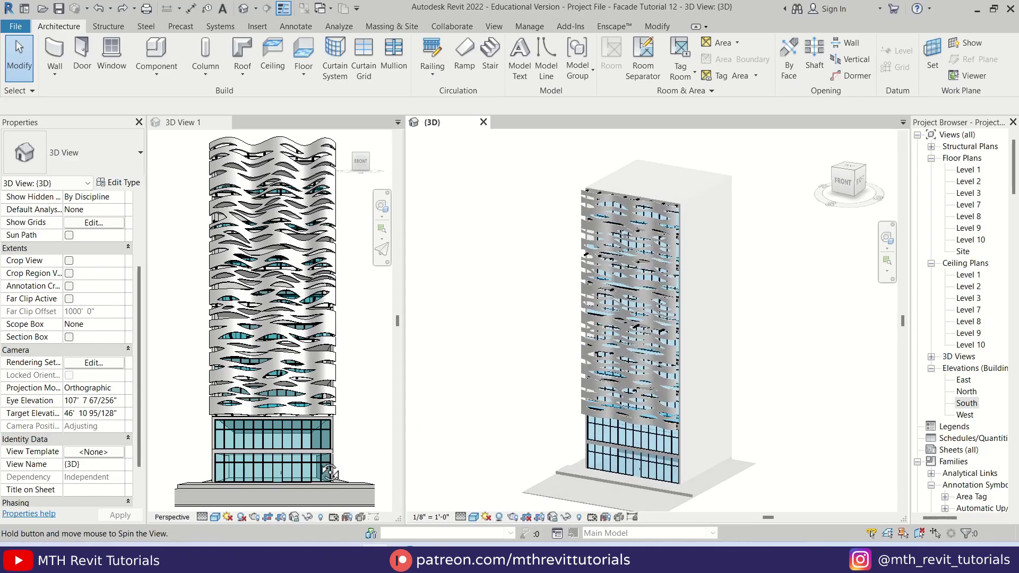
middle_click_drag(374, 520, 499, 518, "shift")
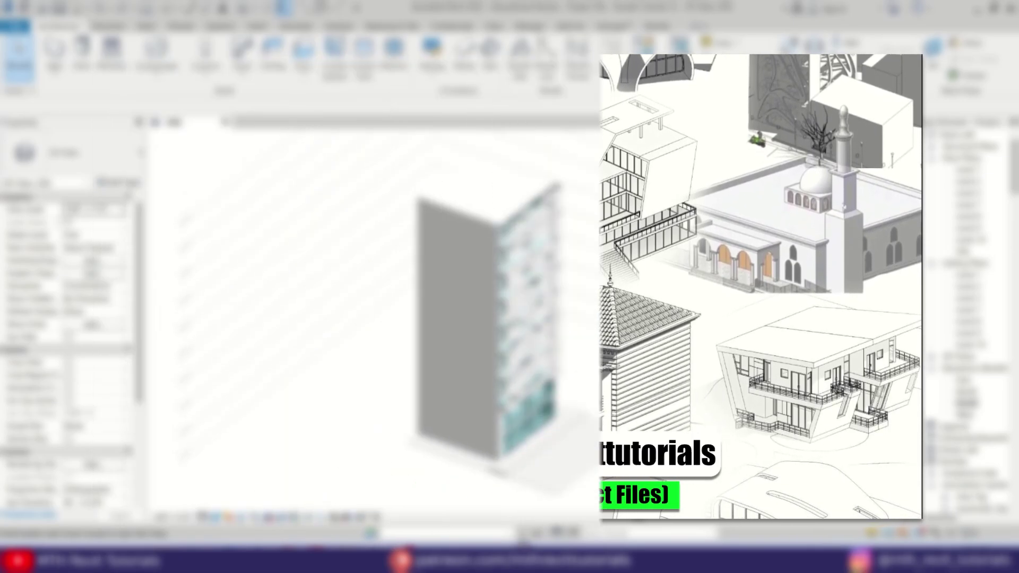
middle_click_drag(523, 536, 480, 496, "shift")
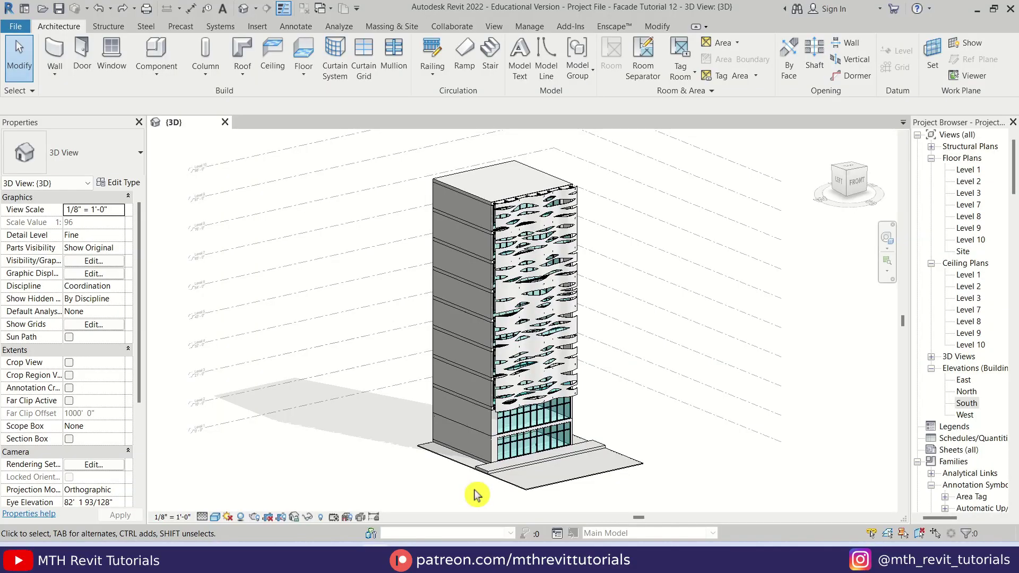